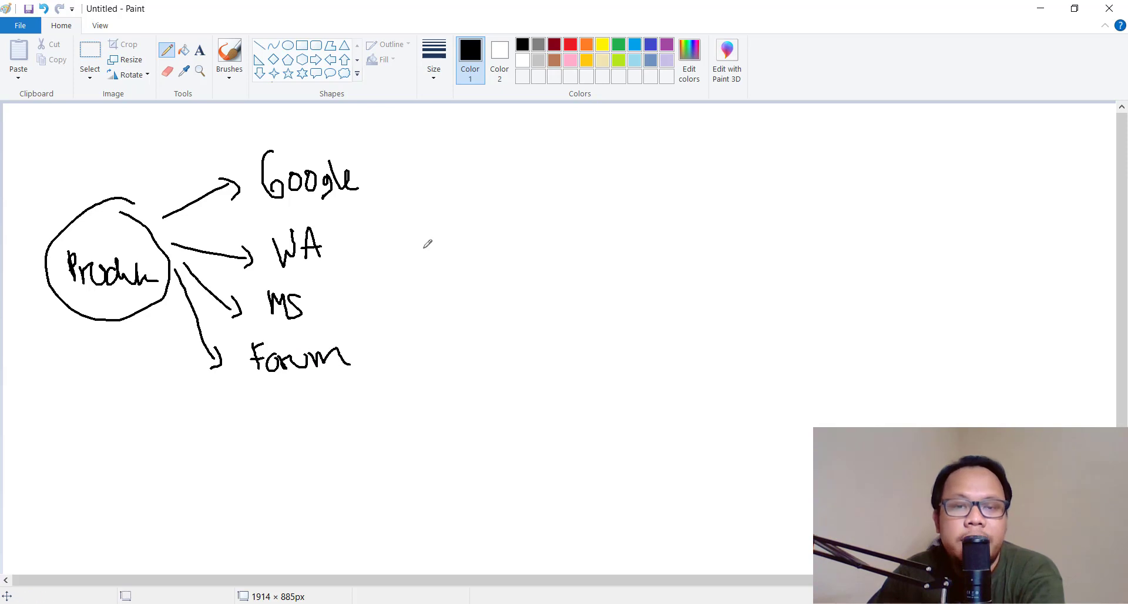
Switch the pencil to red and draw four lines converging right of the labels
left_click(570, 45)
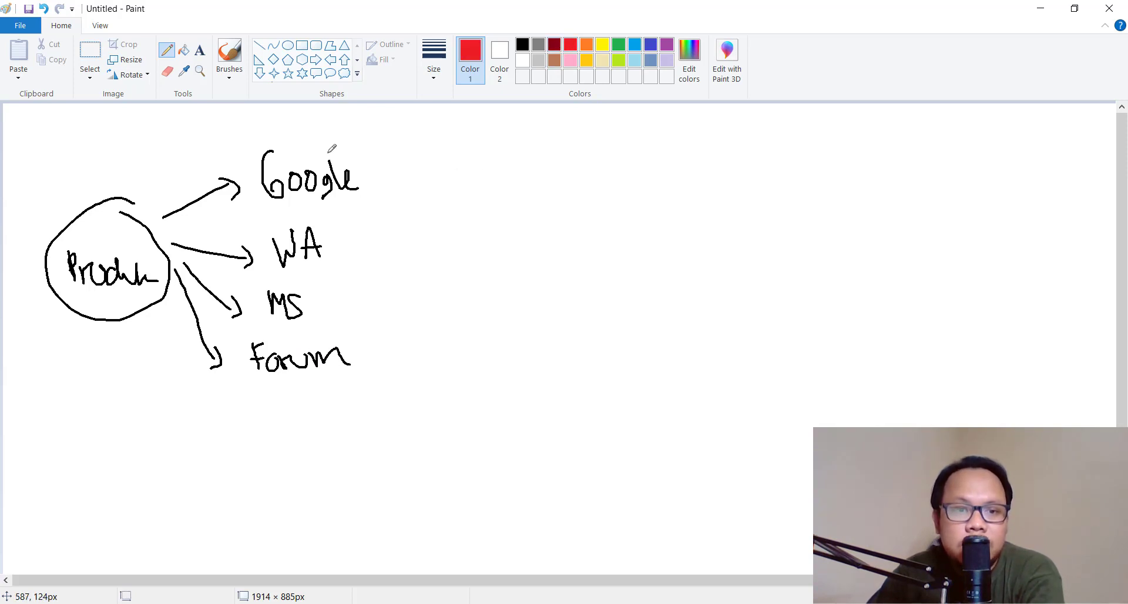
left_click_drag(381, 174, 459, 251)
mouse_move(366, 241)
left_mouse_down()
mouse_move(440, 250)
mouse_move(351, 289)
left_mouse_up()
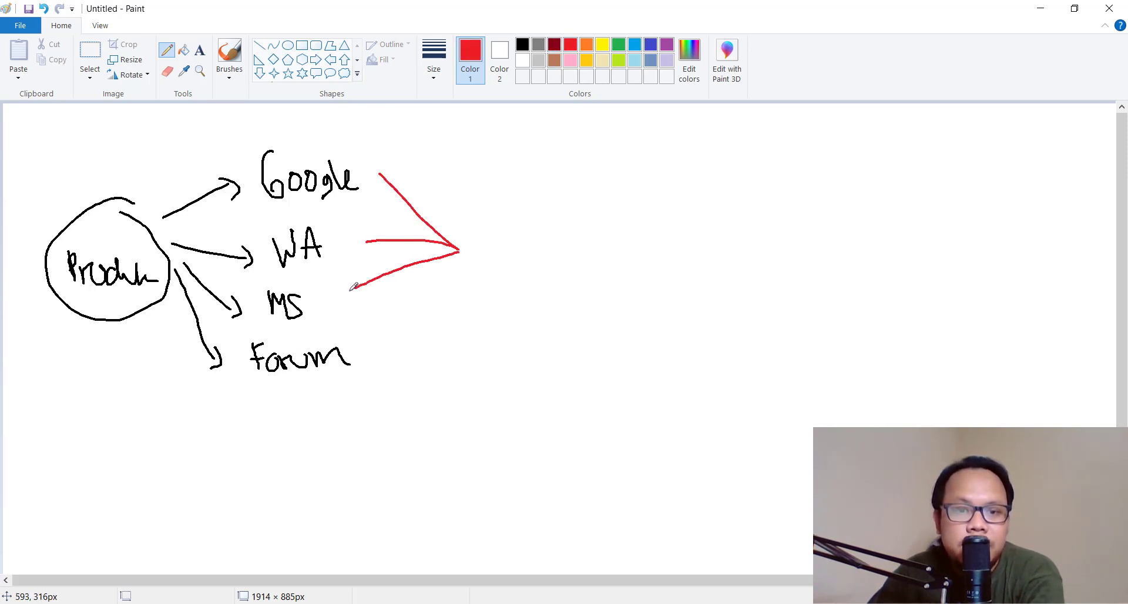
left_click_drag(452, 262, 385, 332)
mouse_move(495, 232)
left_mouse_down()
mouse_move(536, 258)
mouse_move(556, 259)
mouse_move(568, 235)
left_mouse_up()
Write and circle 'Order' in red, with a red line back to Produk
mouse_move(579, 207)
left_mouse_down()
mouse_move(465, 224)
mouse_move(579, 215)
left_mouse_up()
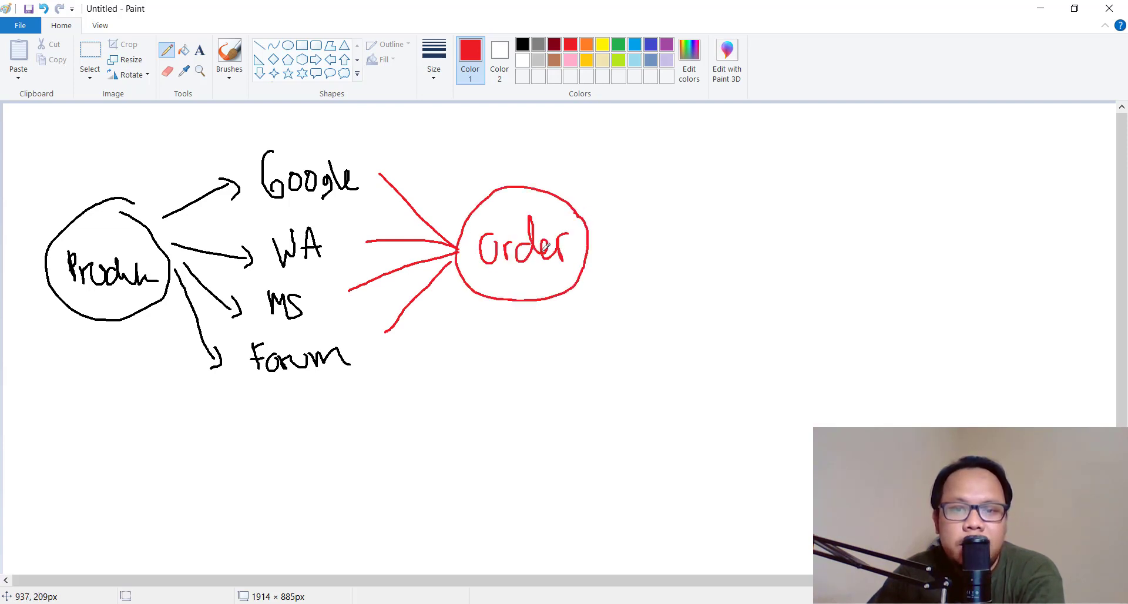
left_click(512, 307)
mouse_move(513, 310)
left_mouse_down()
mouse_move(411, 401)
mouse_move(128, 405)
mouse_move(115, 330)
left_mouse_up()
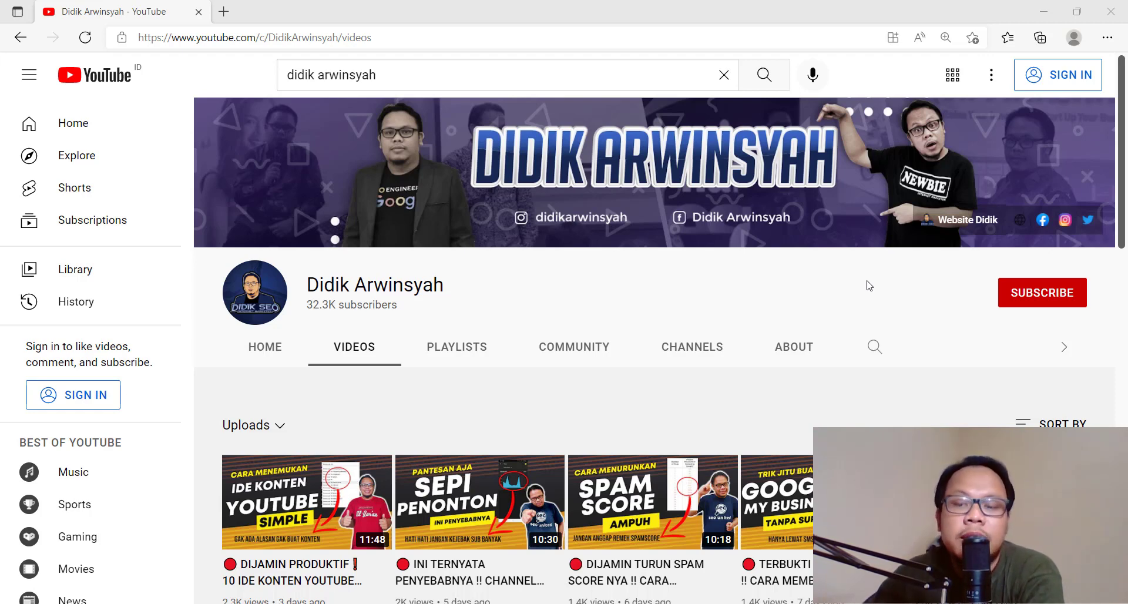
Return from the browser to the blank untitled Paint canvas
key("alt+Tab")
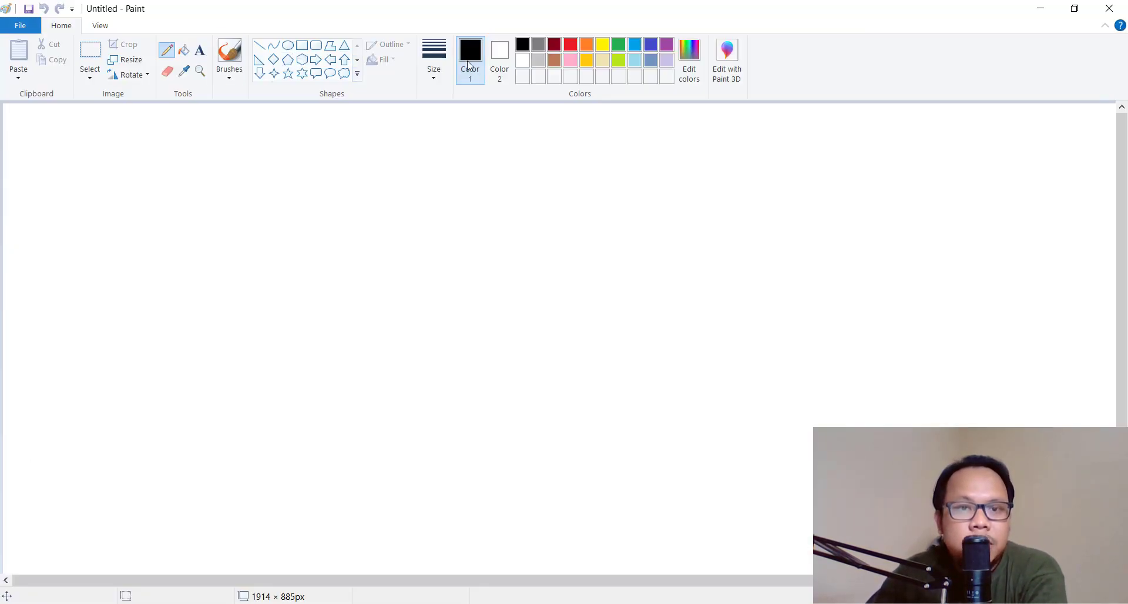
With the thickest line, draw the circled 'Produk' and an arrow to 'Google'
left_click(435, 59)
left_click(468, 185)
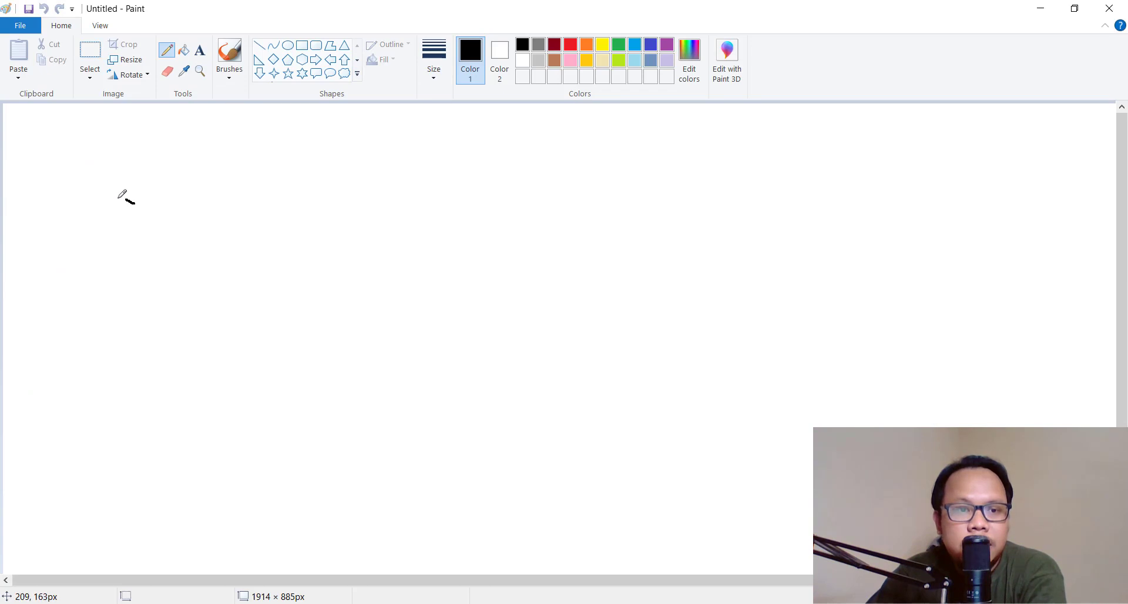
mouse_move(126, 199)
left_mouse_down()
mouse_move(169, 292)
mouse_move(121, 212)
left_mouse_up()
mouse_move(77, 278)
left_mouse_down()
mouse_move(71, 257)
mouse_move(111, 252)
mouse_move(124, 274)
mouse_move(148, 276)
left_mouse_up()
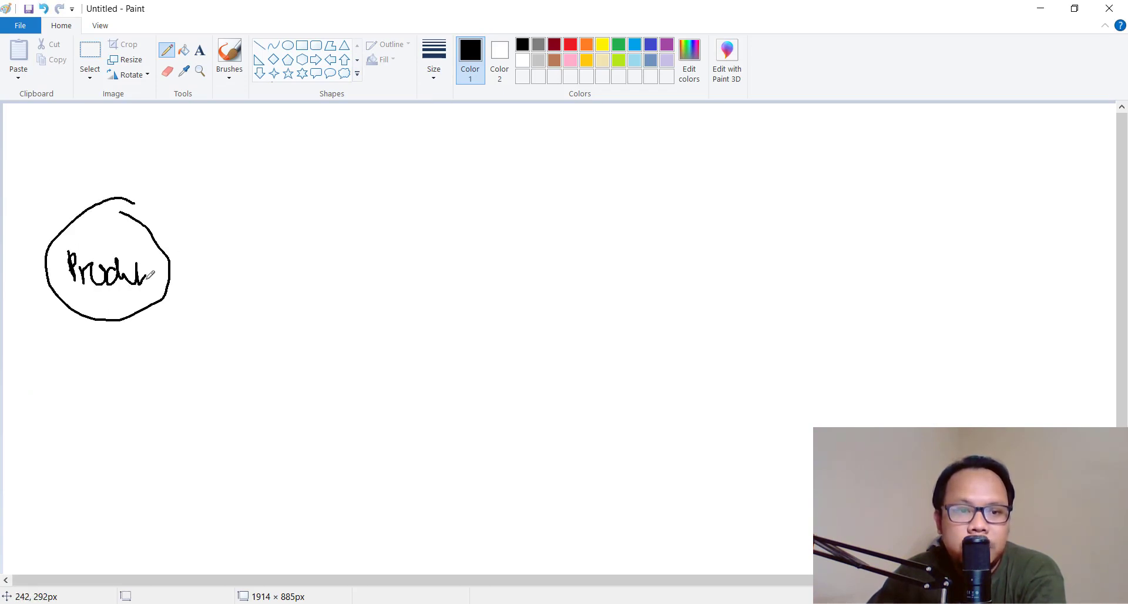
mouse_move(163, 217)
left_mouse_down()
mouse_move(238, 180)
mouse_move(232, 199)
left_mouse_up()
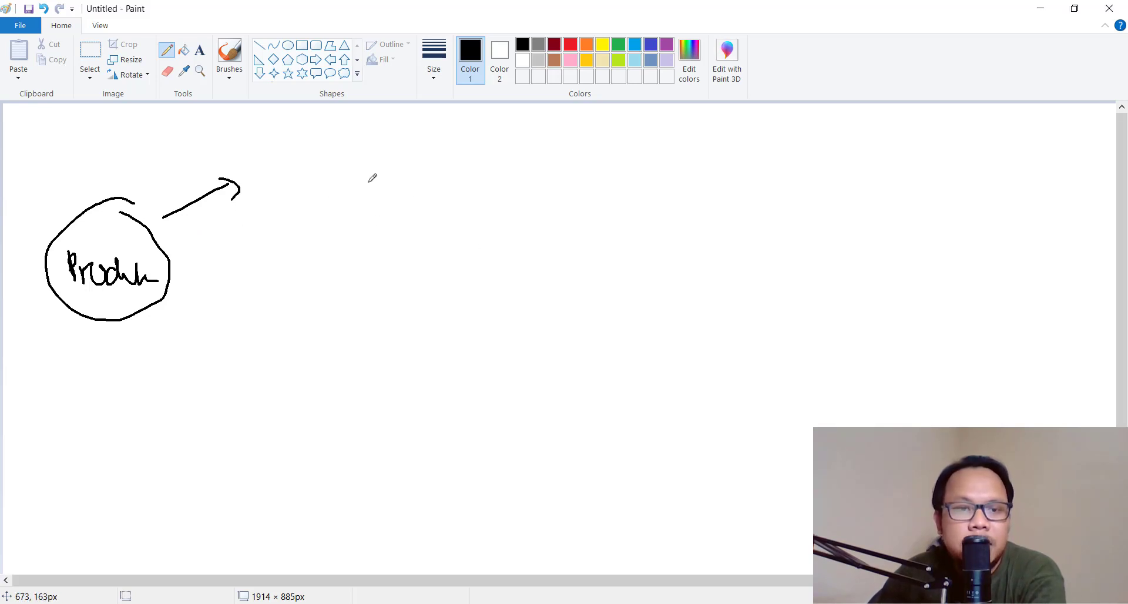
mouse_move(273, 153)
left_mouse_down()
mouse_move(269, 190)
mouse_move(320, 176)
mouse_move(323, 198)
left_mouse_up()
left_click_drag(331, 159, 359, 190)
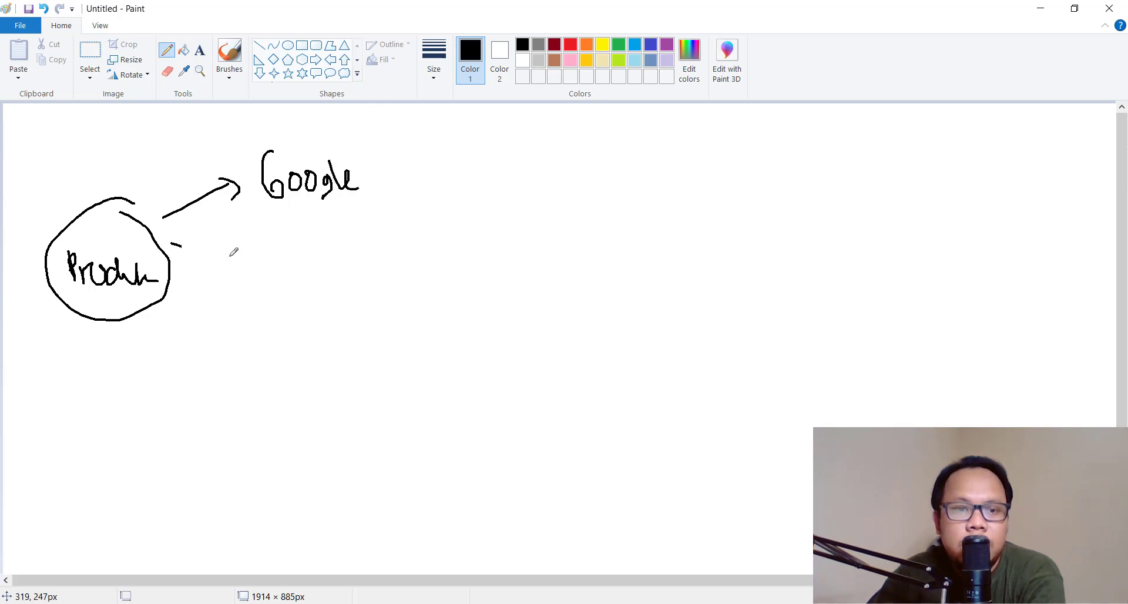
Add three more arrows from the circle labelled 'WA', 'MS' and 'Forum'
mouse_move(231, 255)
left_mouse_down()
mouse_move(248, 264)
mouse_move(298, 231)
left_mouse_up()
mouse_move(307, 238)
left_mouse_down()
mouse_move(313, 230)
mouse_move(320, 255)
left_mouse_up()
left_click_drag(184, 263, 230, 310)
mouse_move(233, 297)
left_mouse_down()
mouse_move(233, 317)
mouse_move(282, 303)
mouse_move(287, 316)
left_mouse_up()
left_click_drag(175, 269, 210, 368)
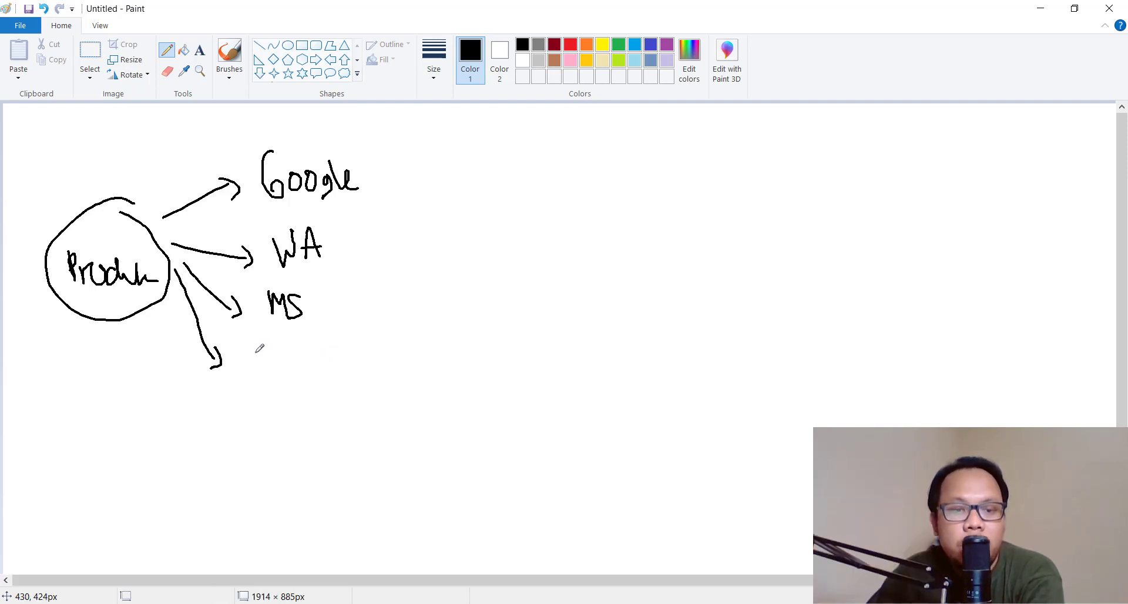
mouse_move(252, 344)
left_mouse_down()
mouse_move(259, 369)
mouse_move(292, 355)
mouse_move(351, 366)
left_mouse_up()
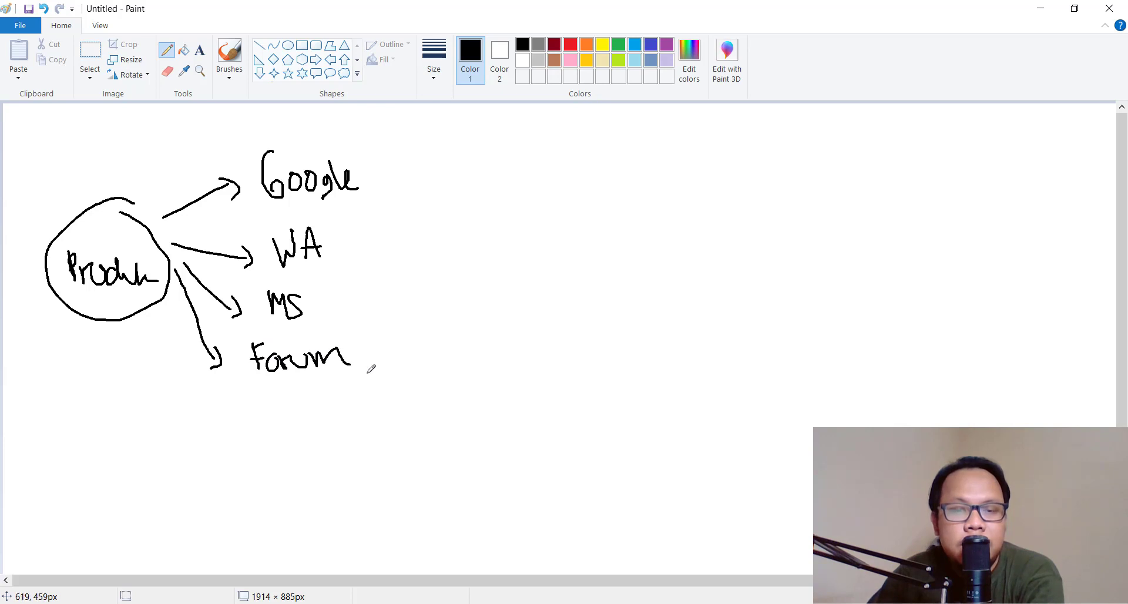
In red, draw arrows into a circled 'Order', a line back to Produk, and a long arrow rightward
left_click(570, 45)
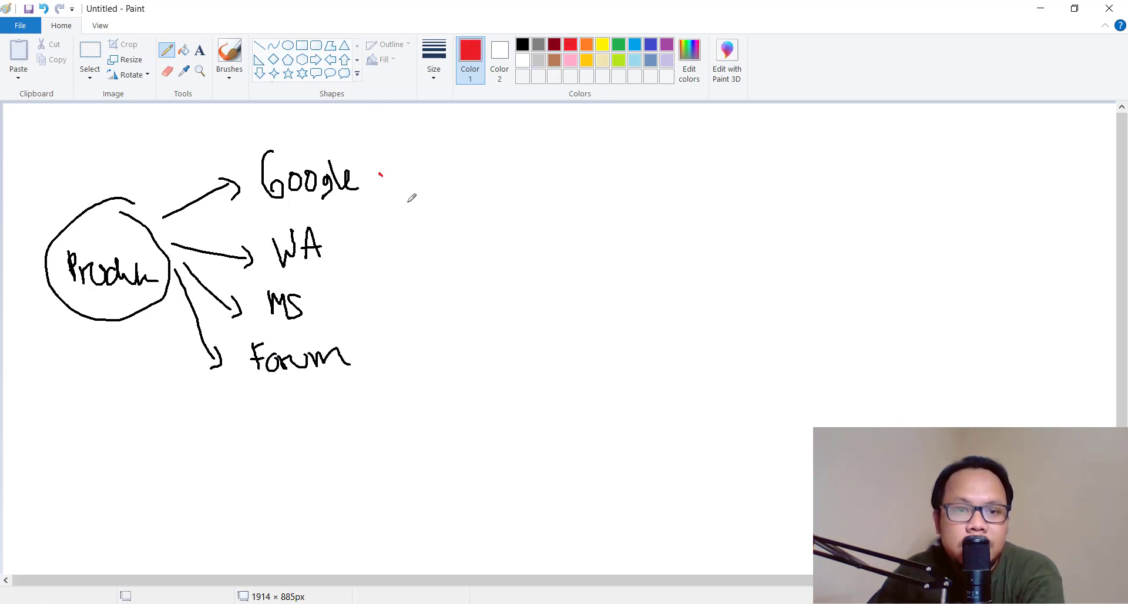
left_click_drag(411, 198, 459, 250)
mouse_move(460, 251)
left_mouse_down()
mouse_move(366, 241)
mouse_move(349, 291)
mouse_move(389, 328)
left_mouse_up()
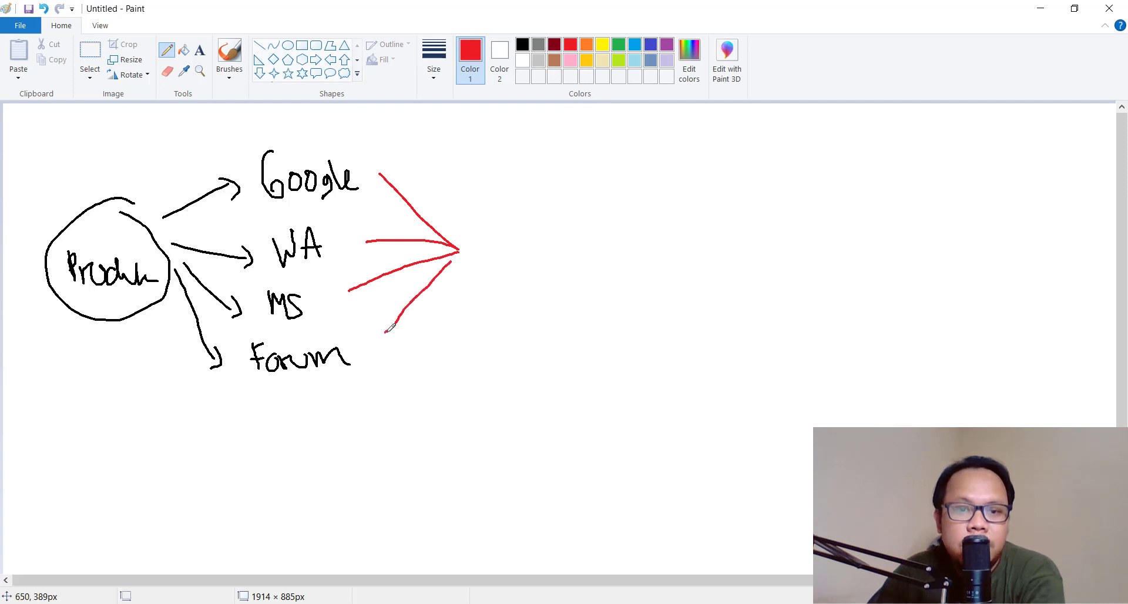
mouse_move(489, 230)
left_mouse_down()
mouse_move(511, 253)
mouse_move(556, 253)
mouse_move(569, 232)
mouse_move(584, 271)
mouse_move(582, 216)
left_mouse_up()
mouse_move(512, 308)
left_mouse_down()
mouse_move(516, 373)
mouse_move(226, 414)
mouse_move(121, 335)
mouse_move(137, 349)
left_mouse_up()
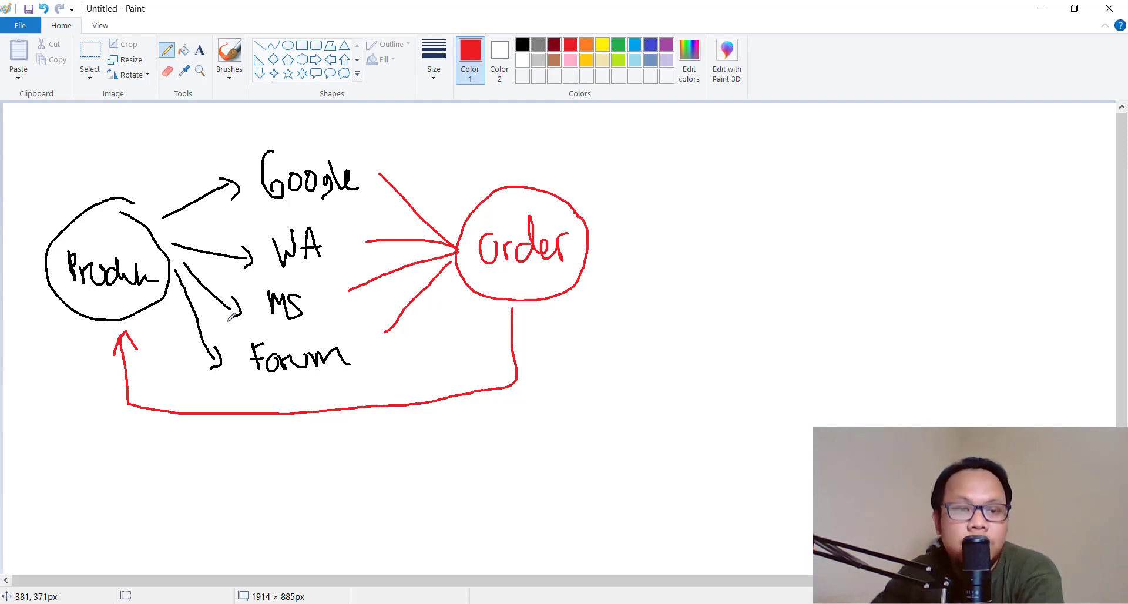
mouse_move(95, 337)
left_mouse_down()
mouse_move(141, 461)
mouse_move(601, 438)
mouse_move(602, 449)
left_mouse_up()
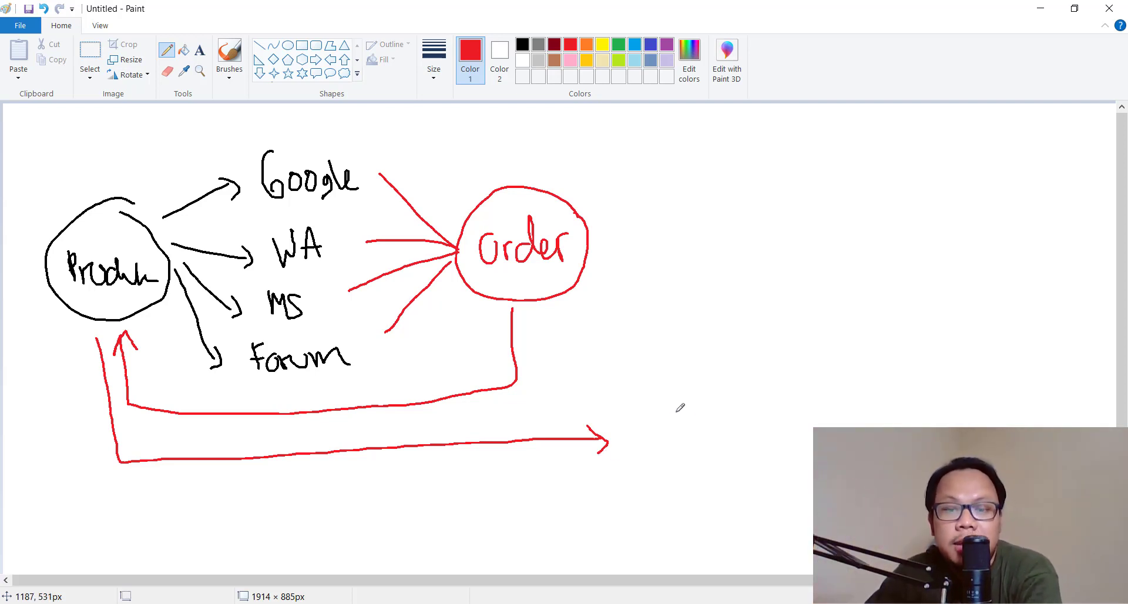
mouse_move(627, 424)
left_mouse_down()
mouse_move(653, 448)
mouse_move(679, 449)
mouse_move(692, 424)
mouse_move(701, 447)
mouse_move(762, 430)
mouse_move(763, 446)
mouse_move(702, 390)
mouse_move(627, 472)
mouse_move(793, 438)
mouse_move(775, 416)
left_mouse_up()
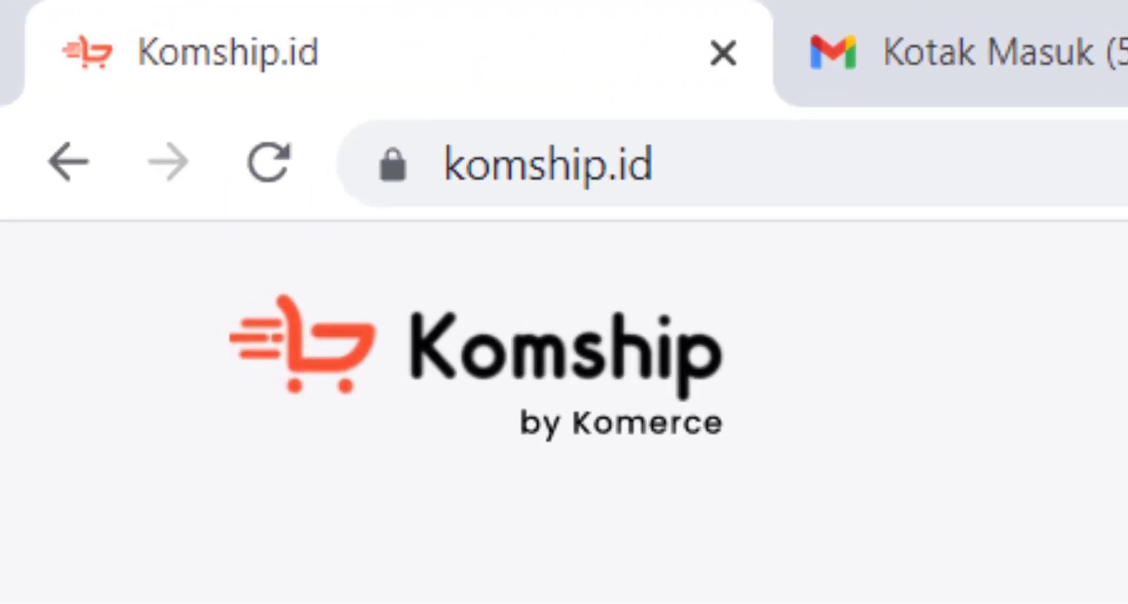
On komship.id, check the site address and page, then start sign-up via Mulai Sekarang
left_click(806, 174)
left_click(856, 164)
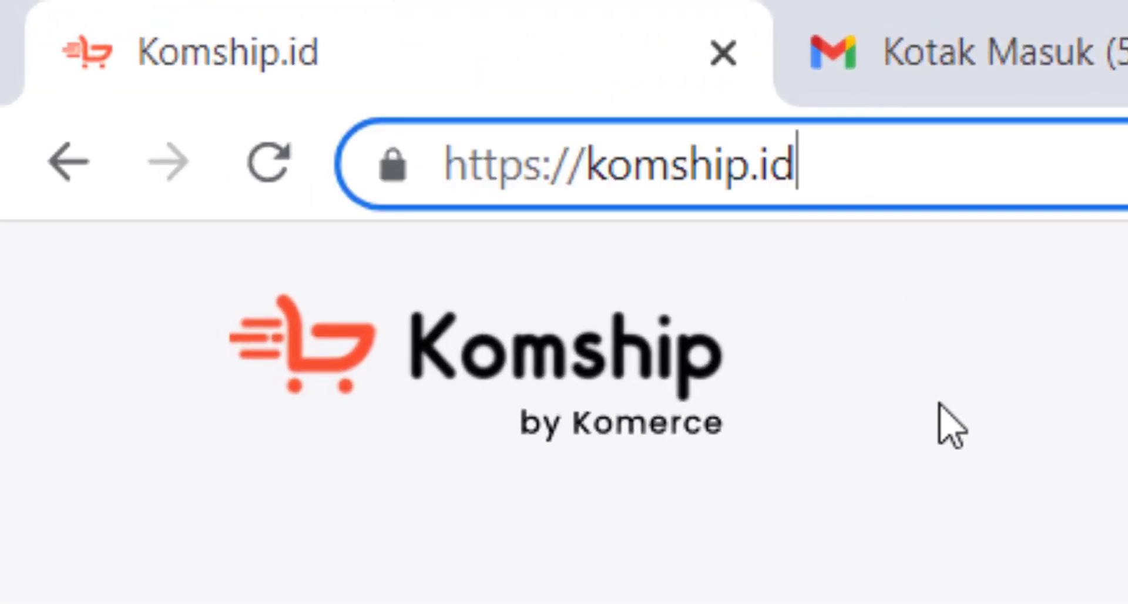
left_click_drag(859, 159, 294, 180)
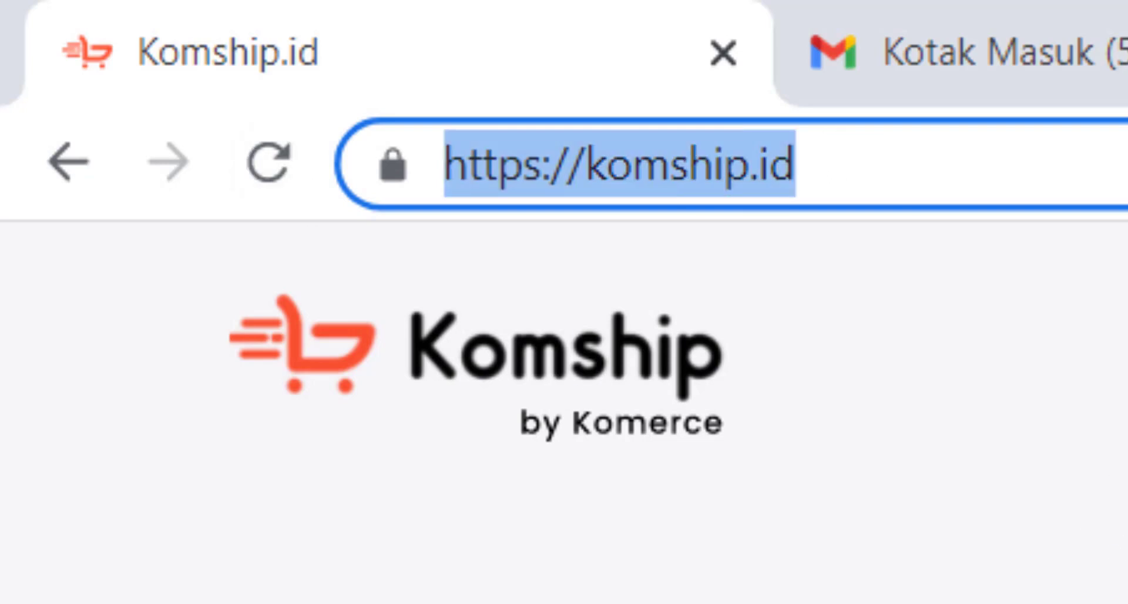
scroll(365, 247, "down", 3)
scroll(358, 240, "up", 3)
scroll(358, 241, "down", 5)
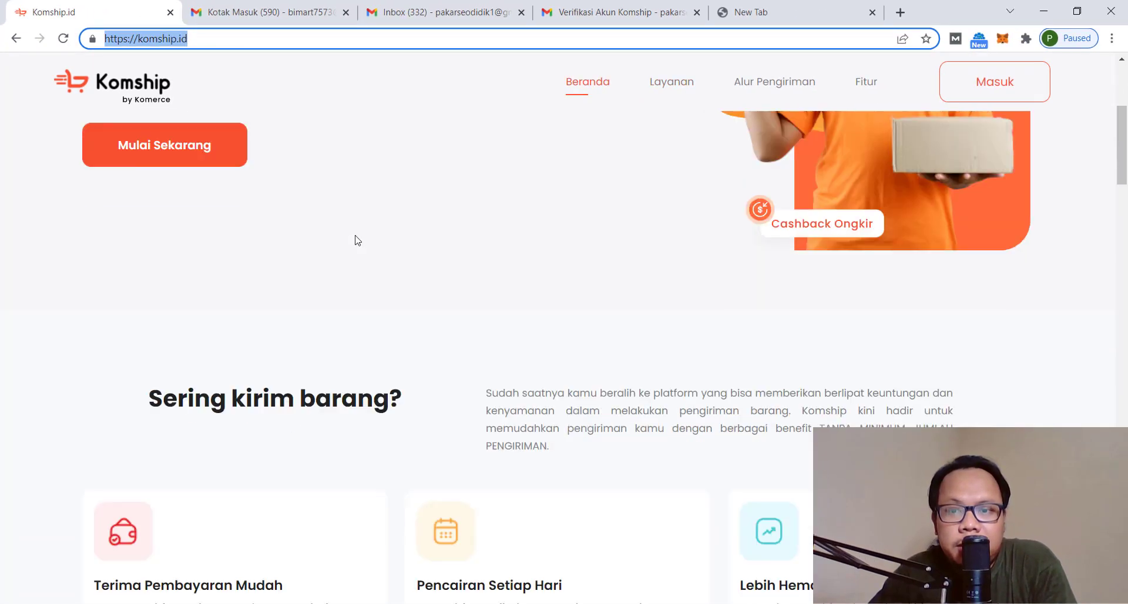
scroll(357, 241, "up", 5)
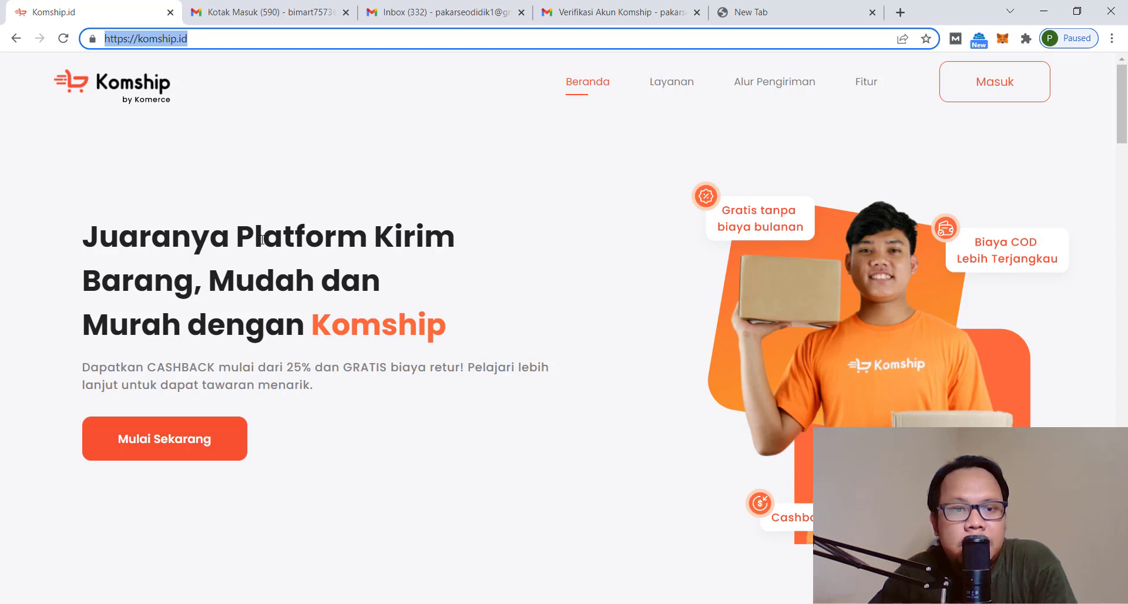
left_click(207, 39)
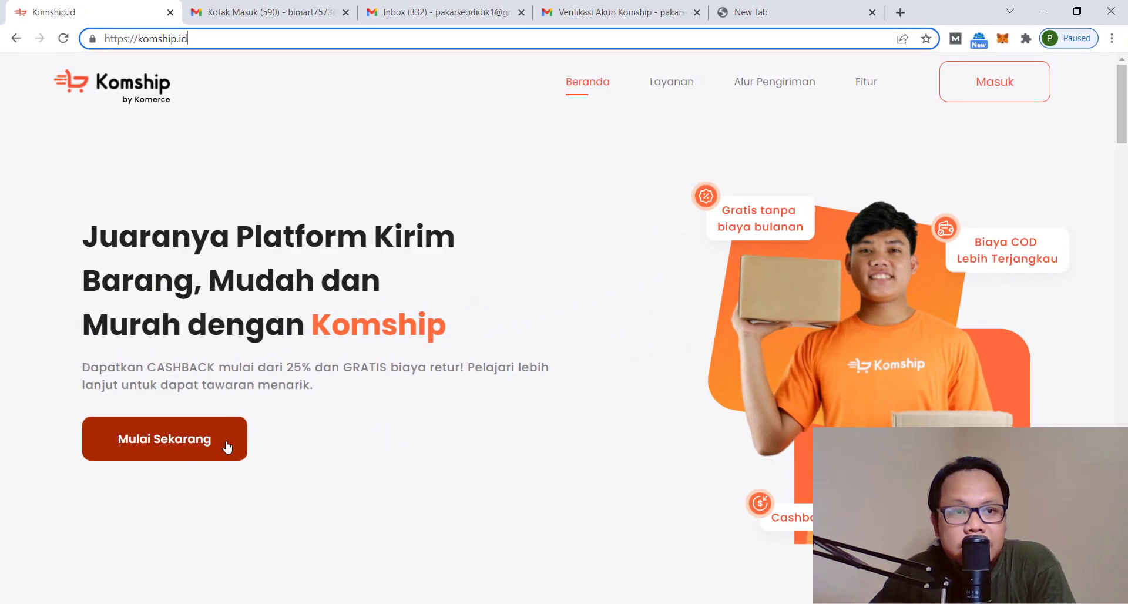
left_click(226, 447)
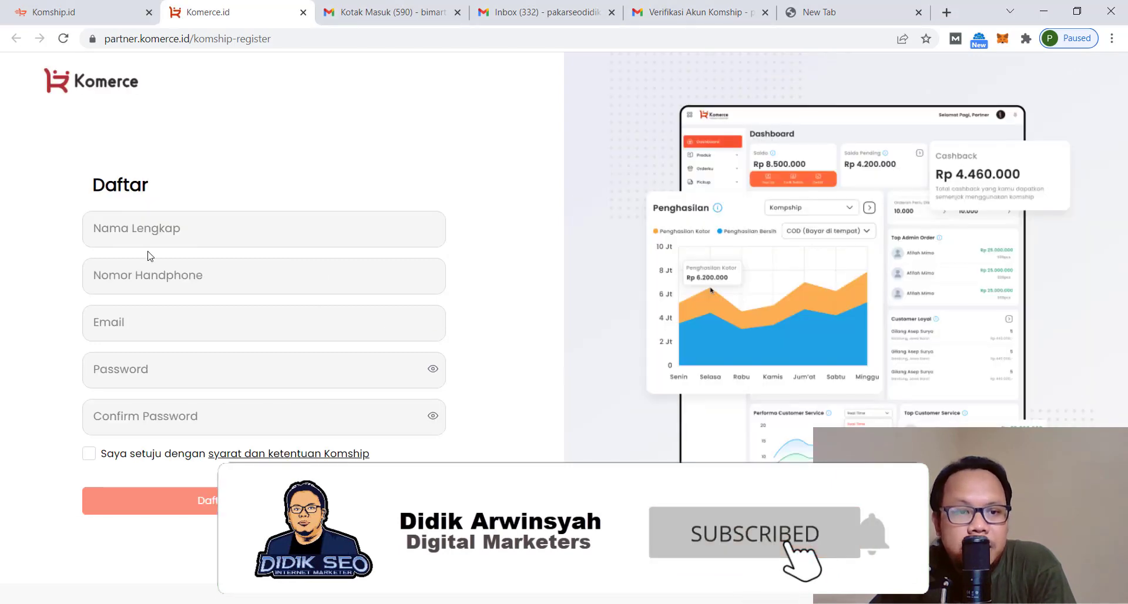
Fill in the full name, phone number and e-mail address on the sign-up form
left_click(147, 238)
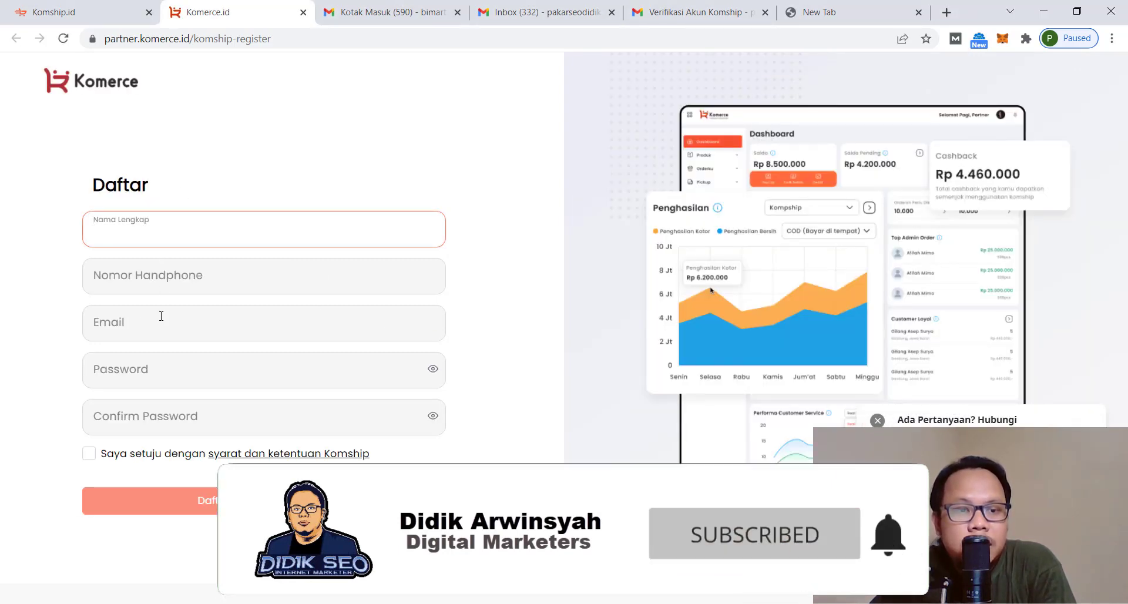
left_click(161, 322)
left_click(163, 232)
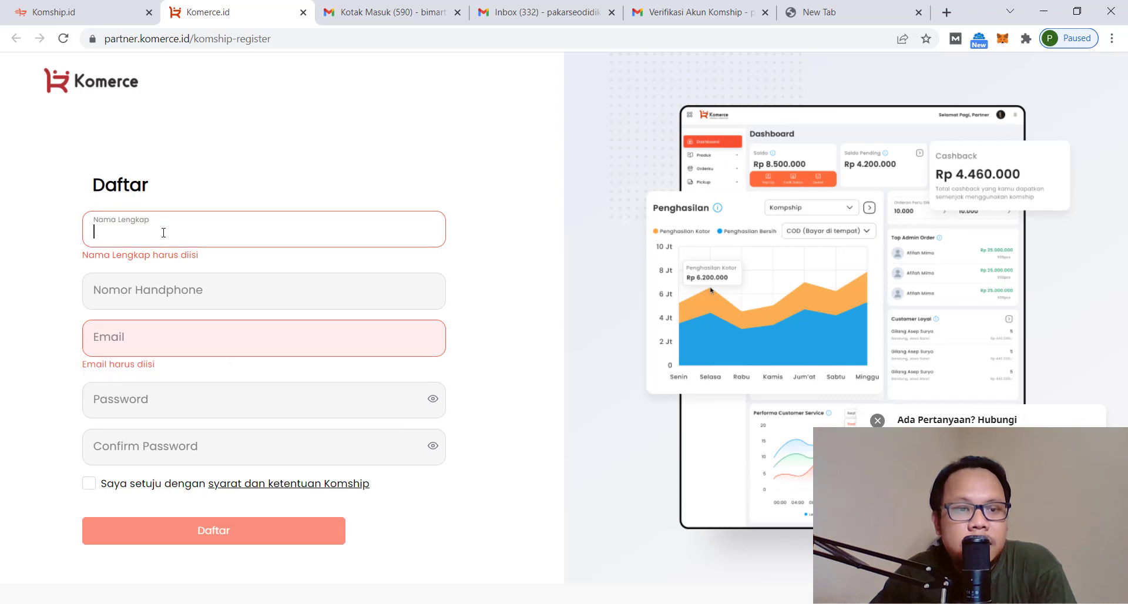
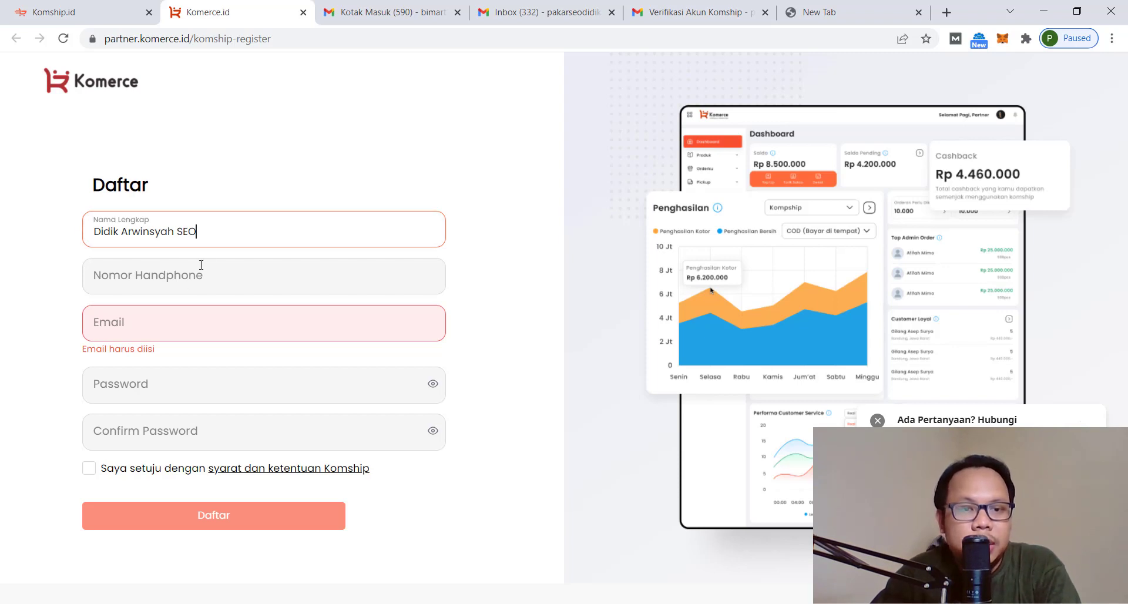
left_click(486, 264)
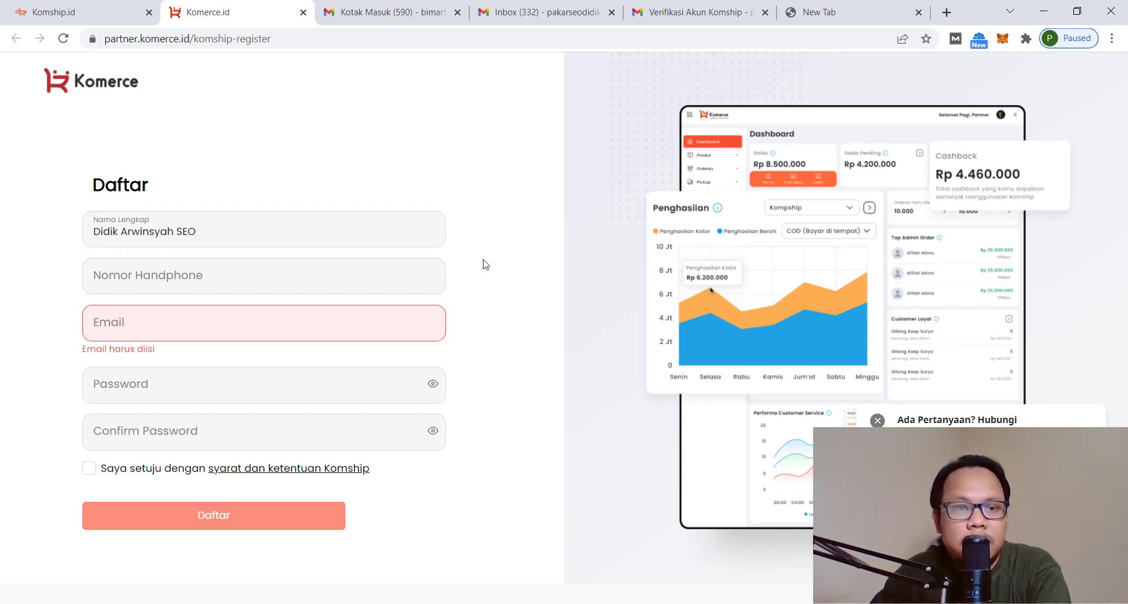
left_click(214, 273)
type("08")
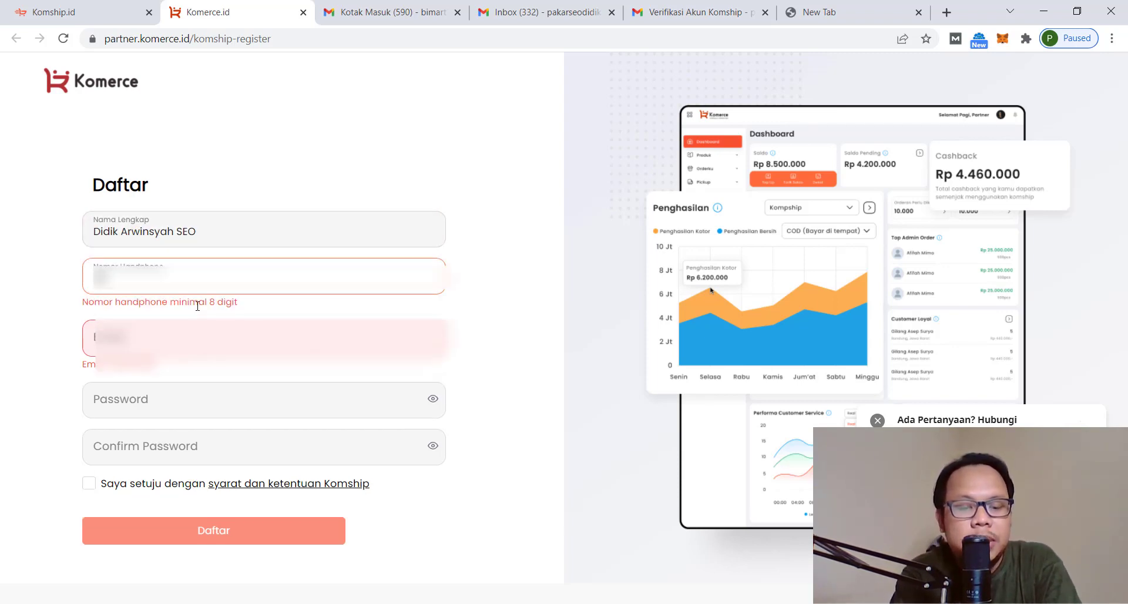
type("12******")
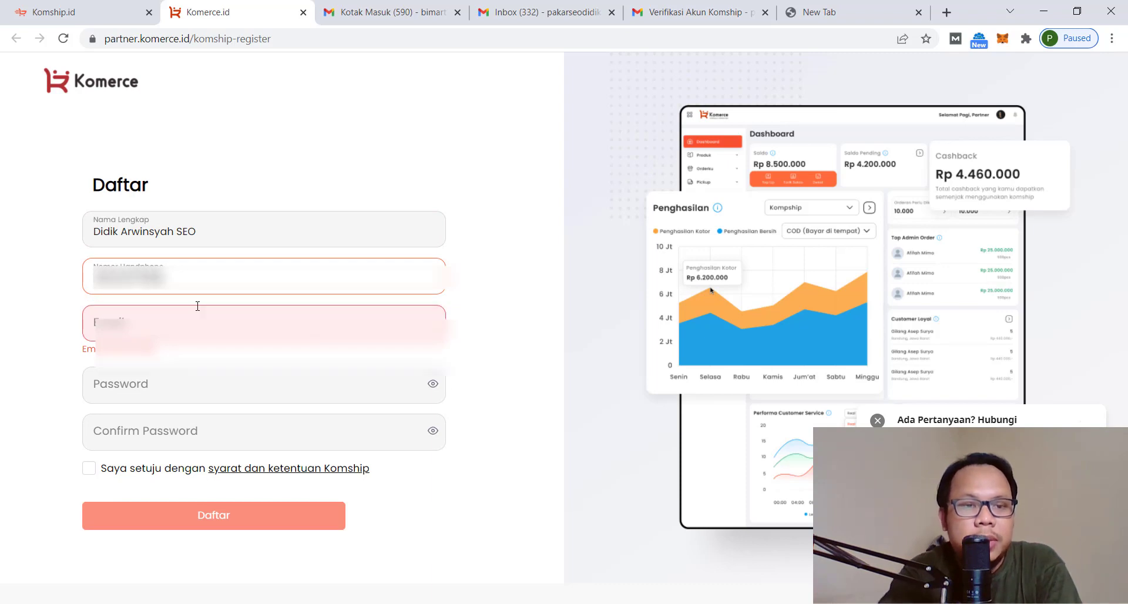
type("*")
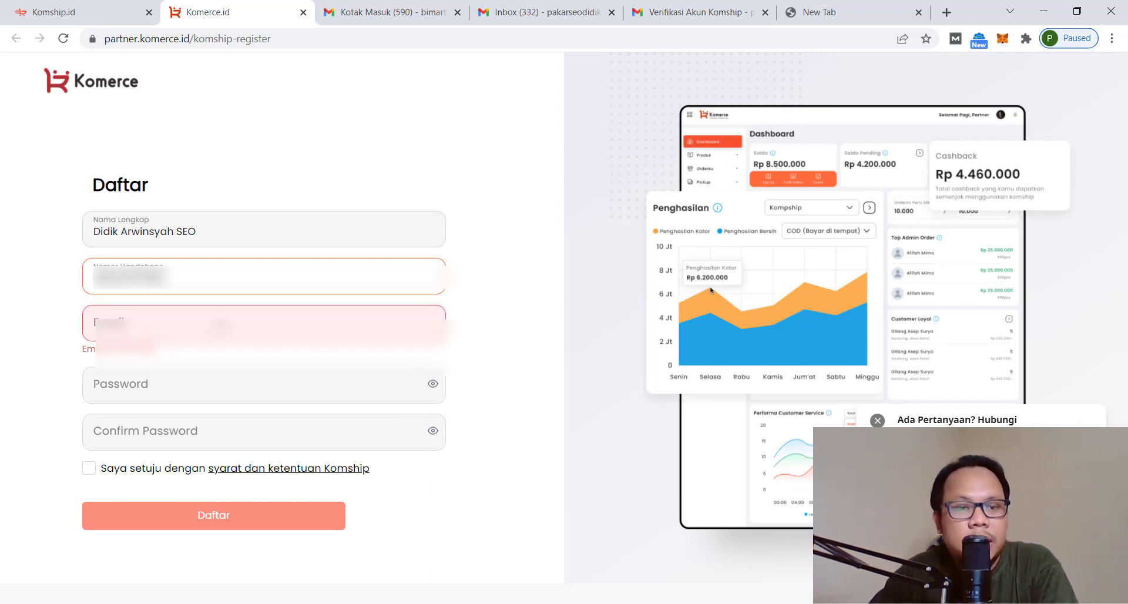
key("Tab")
type("**************")
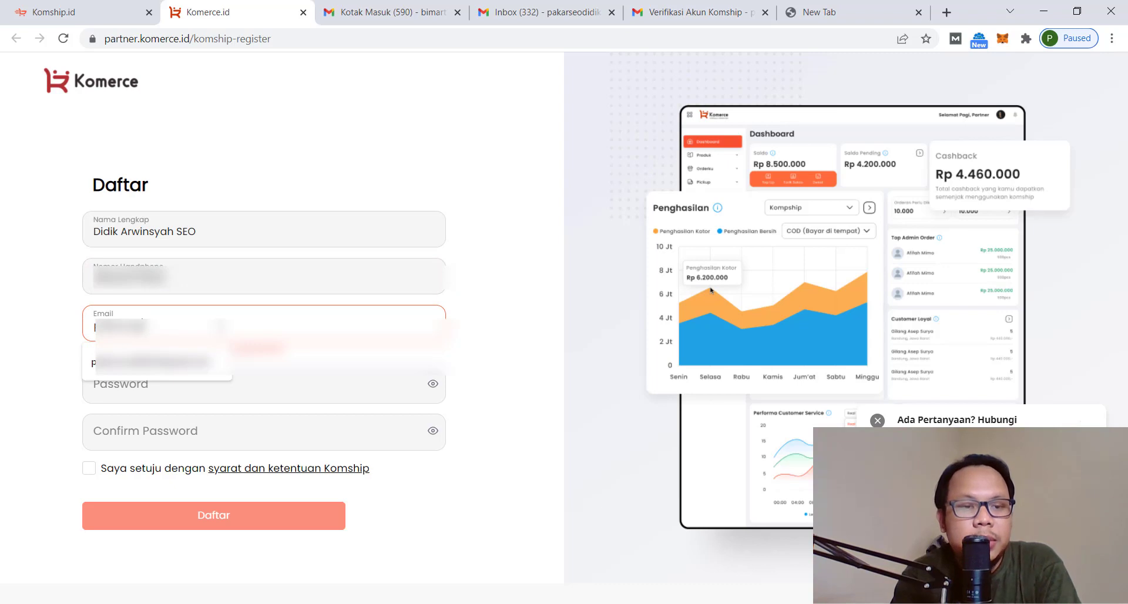
type("******")
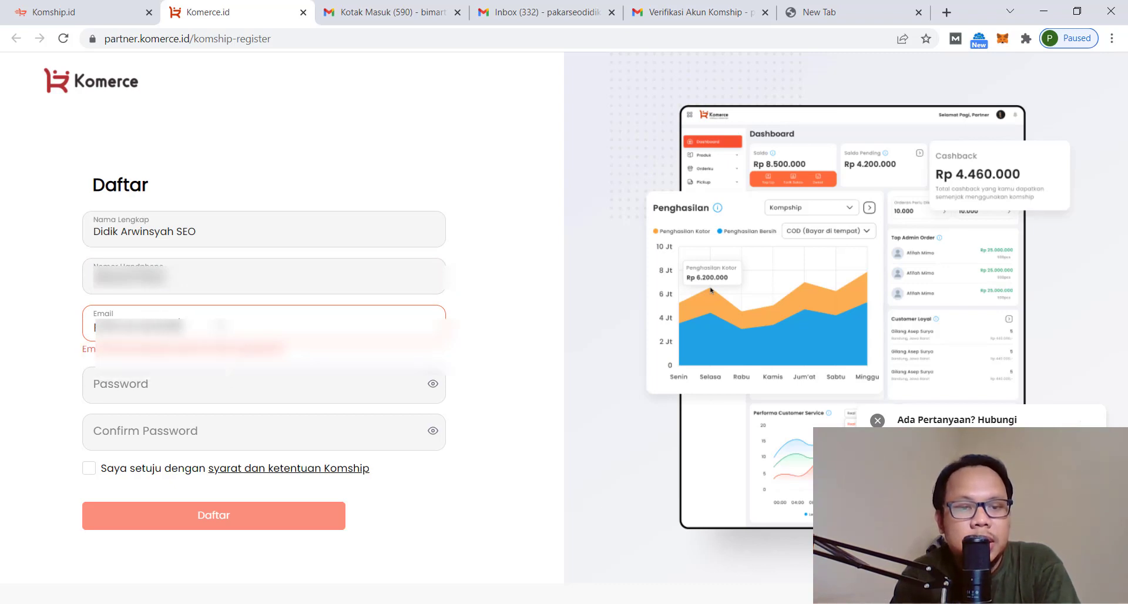
type("******")
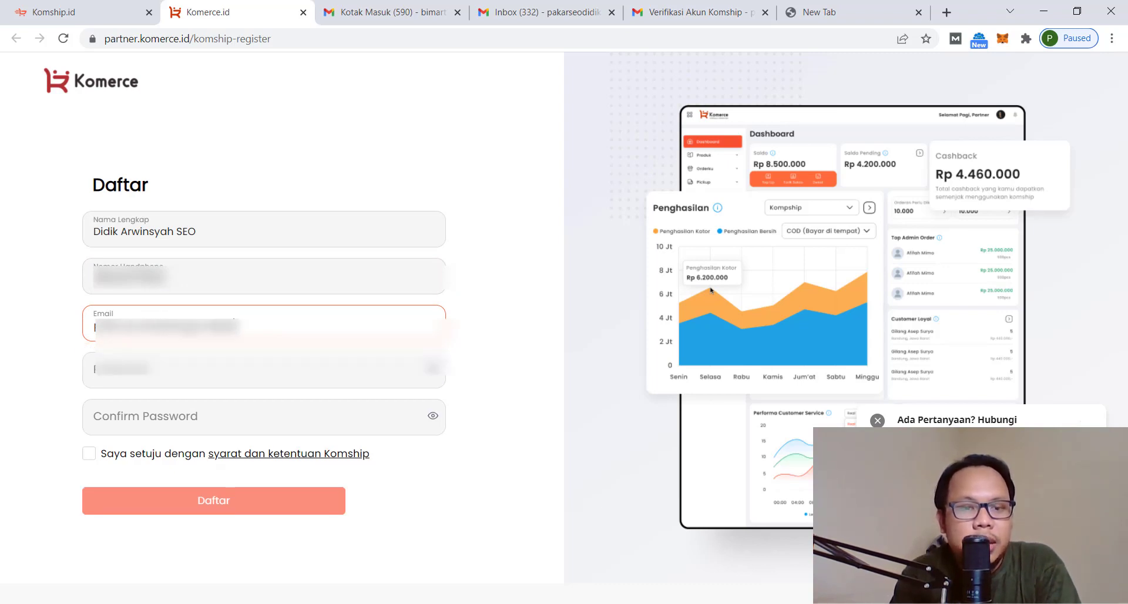
Enter and confirm the account password, accept the terms, and submit with Daftar
left_click(251, 369)
type("*")
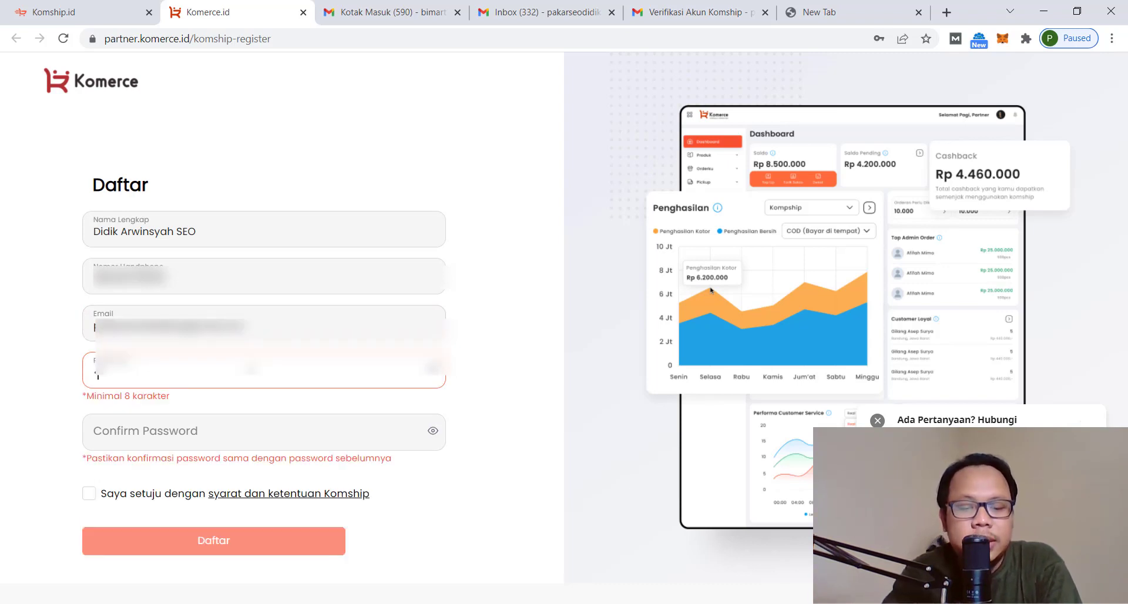
type("***")
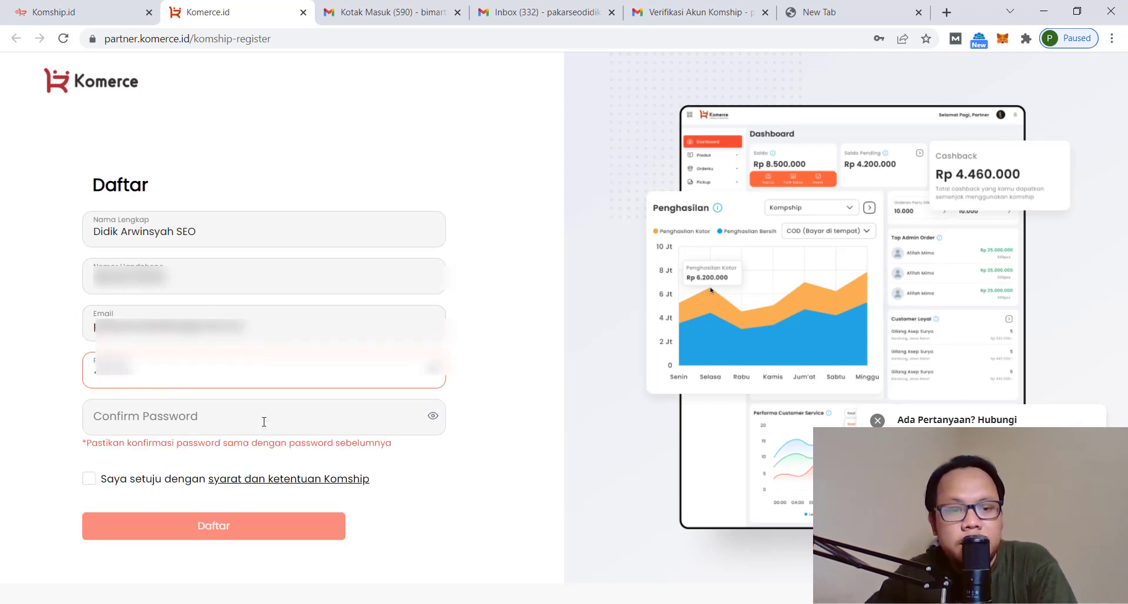
left_click(264, 421)
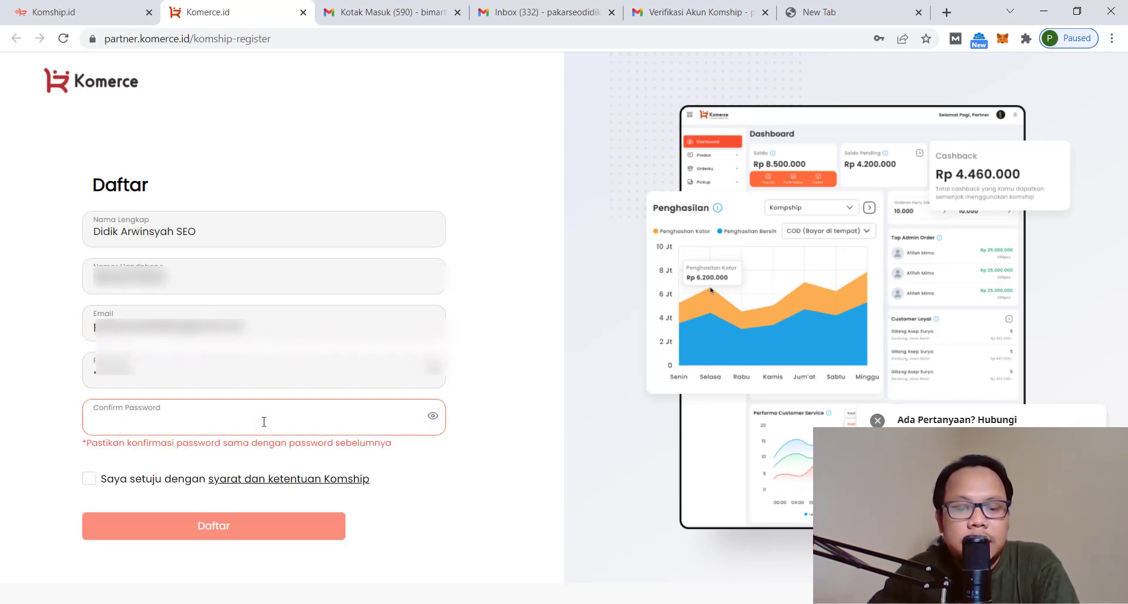
type("*********")
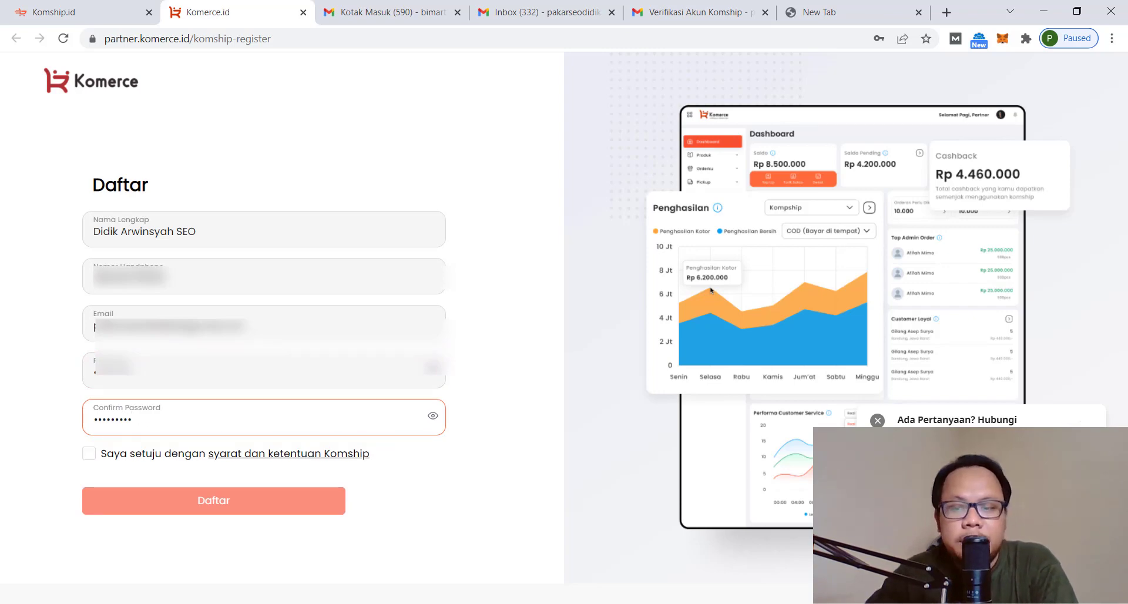
key("alt+Tab")
type("as")
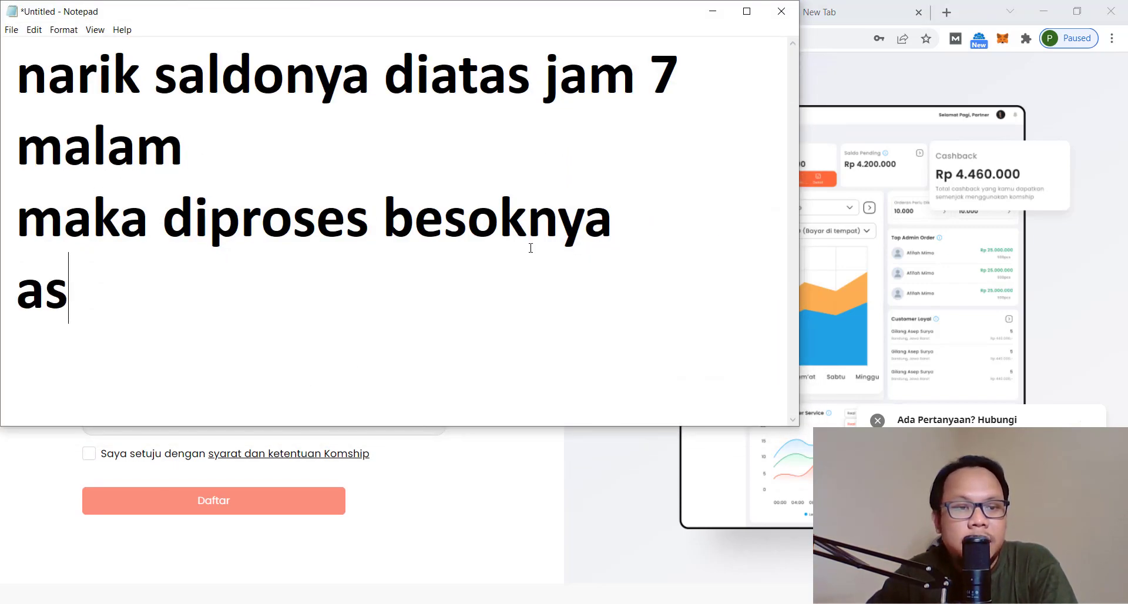
left_click(713, 11)
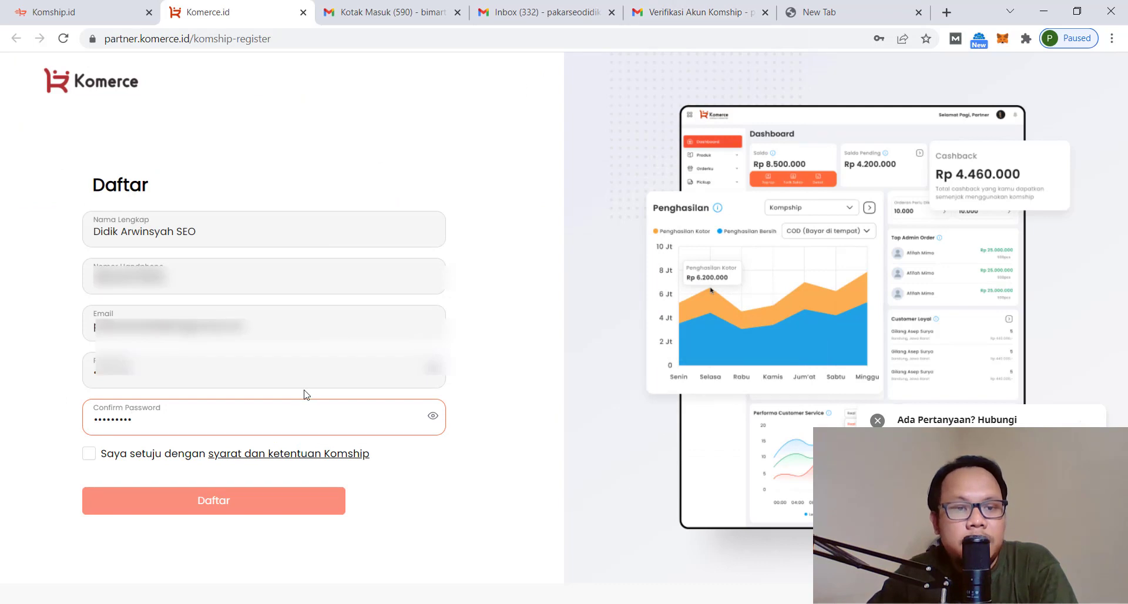
left_click(91, 455)
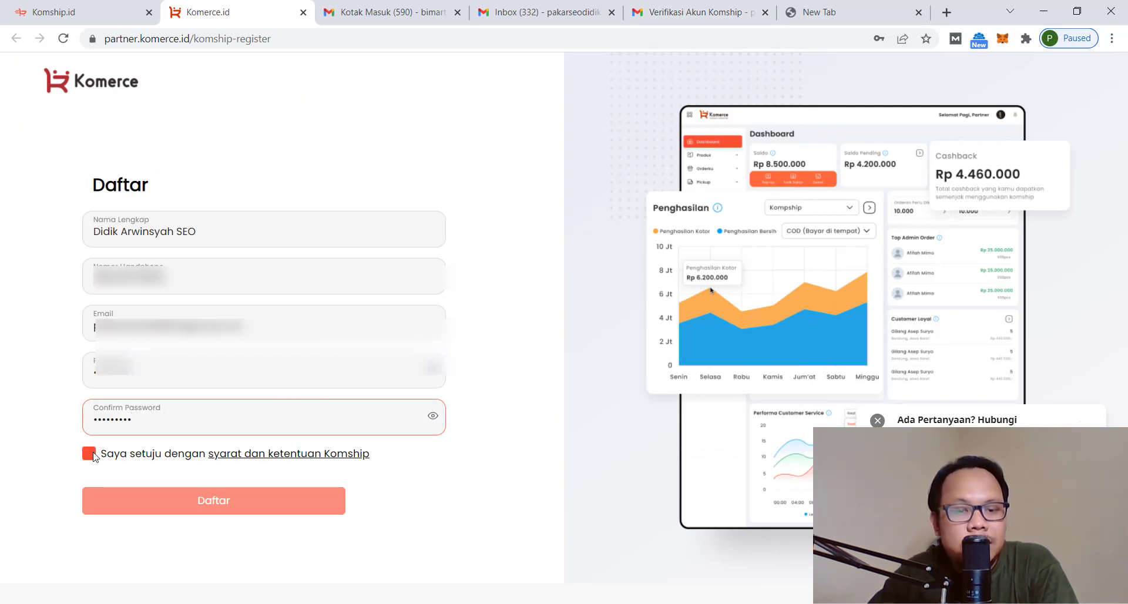
left_click(197, 507)
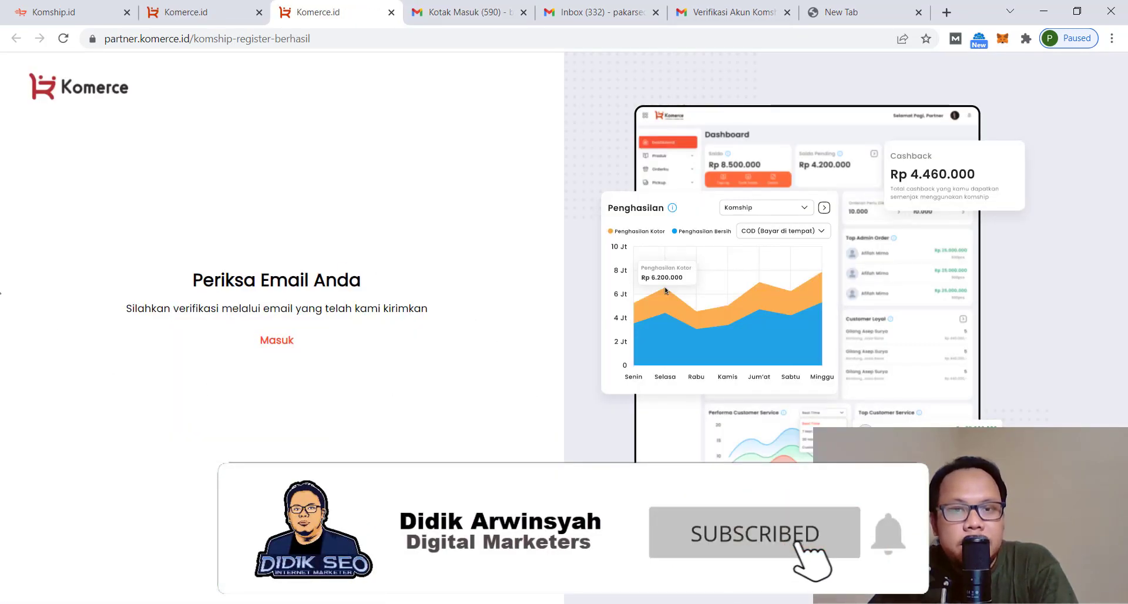
Switch to the Gmail inbox tab
left_click(570, 18)
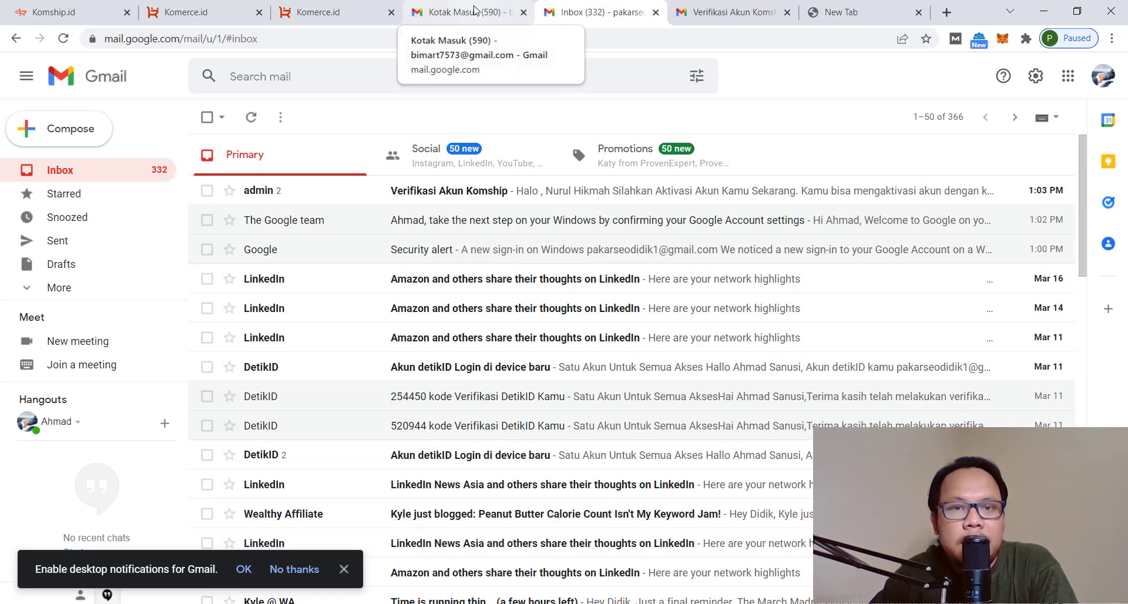
Open the 'Verifikasi Akun Komship' email and launch its Verifikasi Email link in a new tab
left_click(560, 190)
scroll(635, 362, "down", 10)
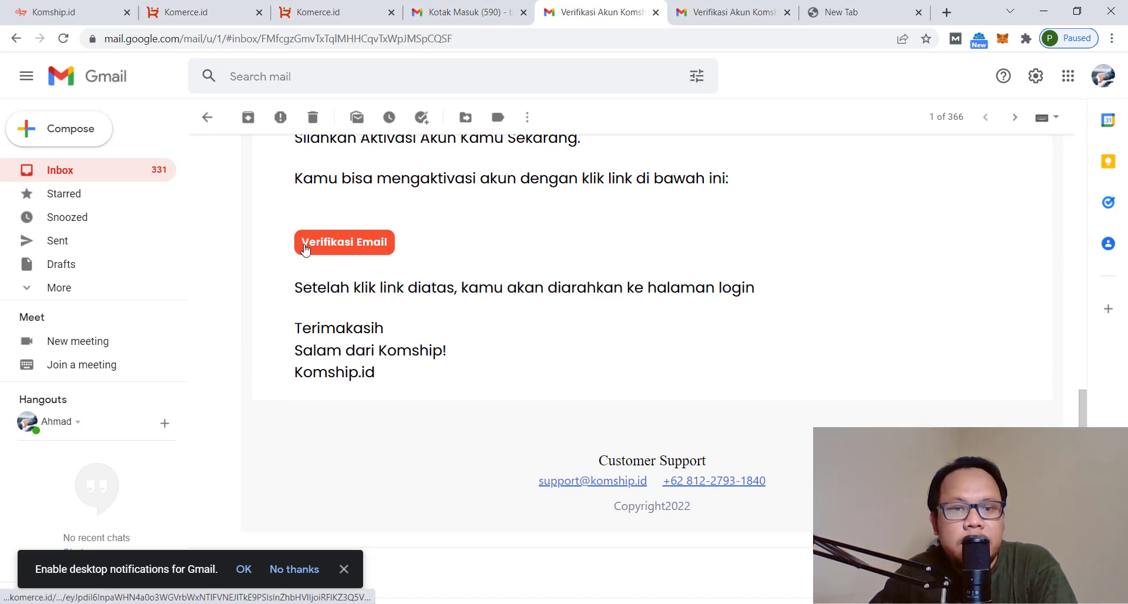
scroll(338, 263, "down", 2)
scroll(353, 250, "up", 2)
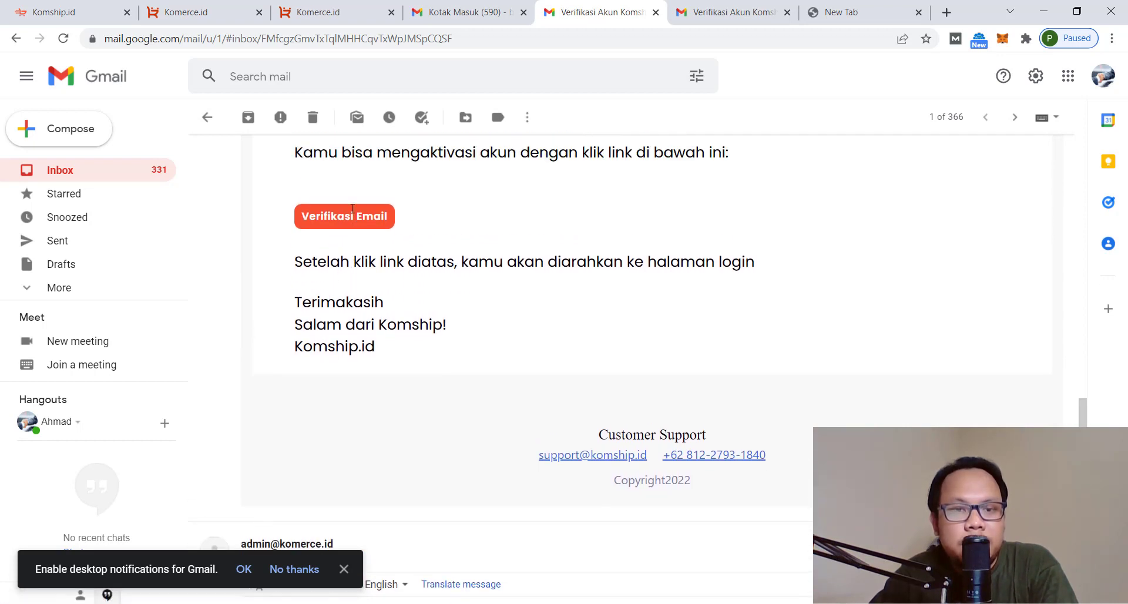
right_click(356, 244)
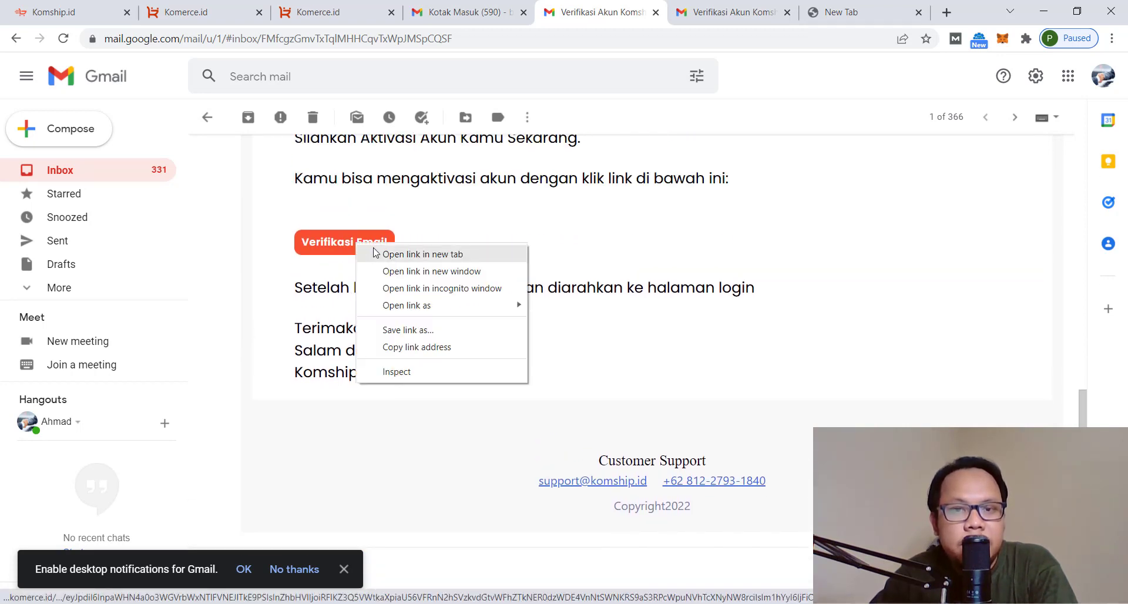
left_click(377, 253)
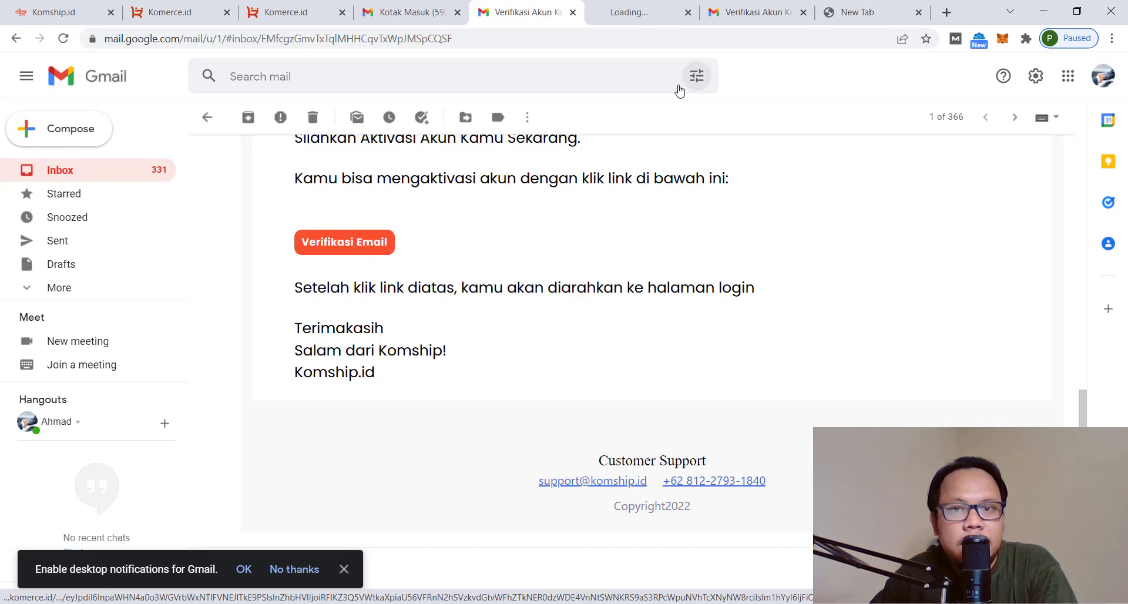
left_click(627, 17)
Log in to Komship with the saved e-mail and the account password
left_click(339, 399)
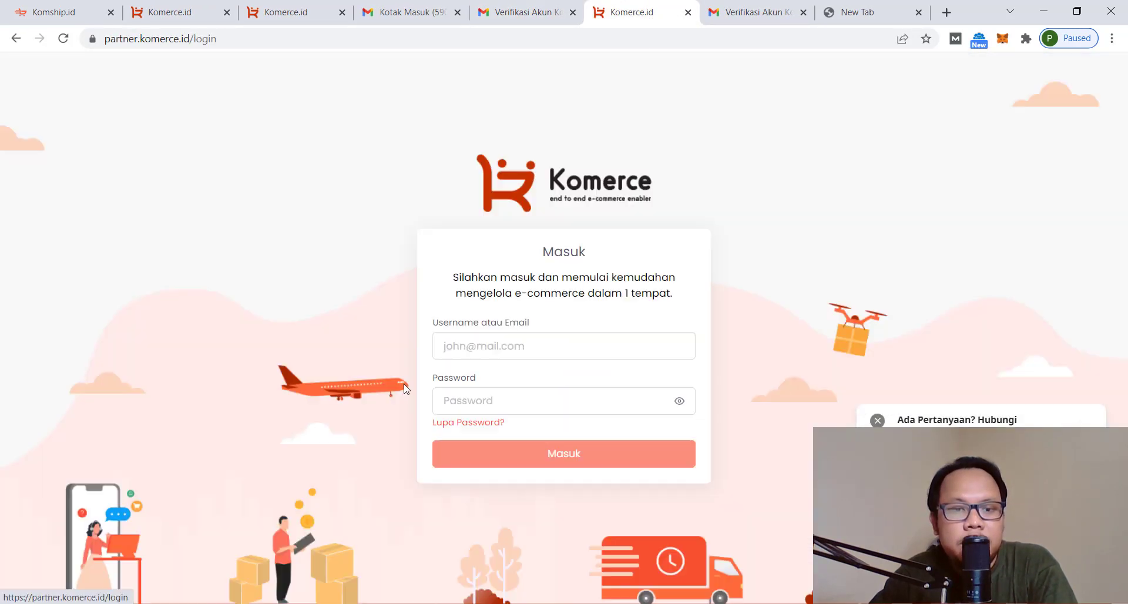
left_click(555, 346)
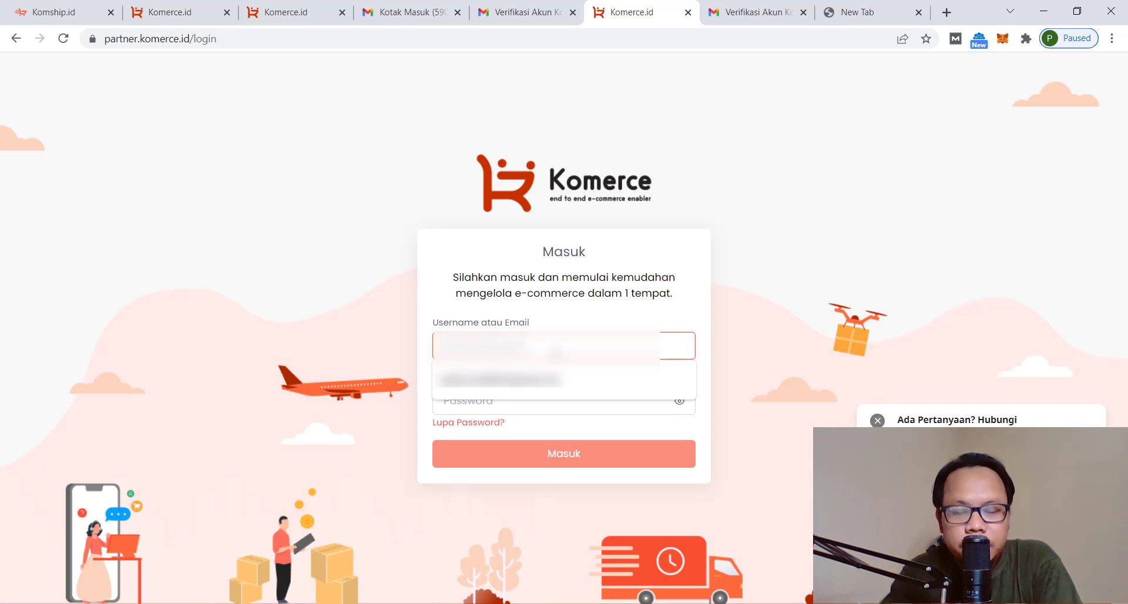
left_click(556, 379)
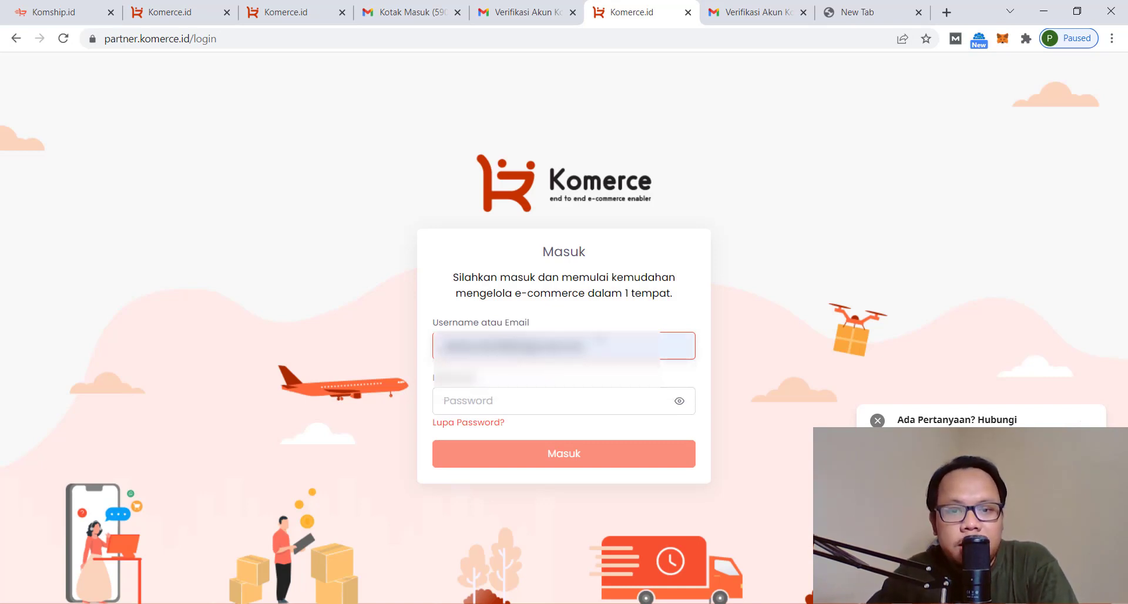
left_click(591, 409)
type("••")
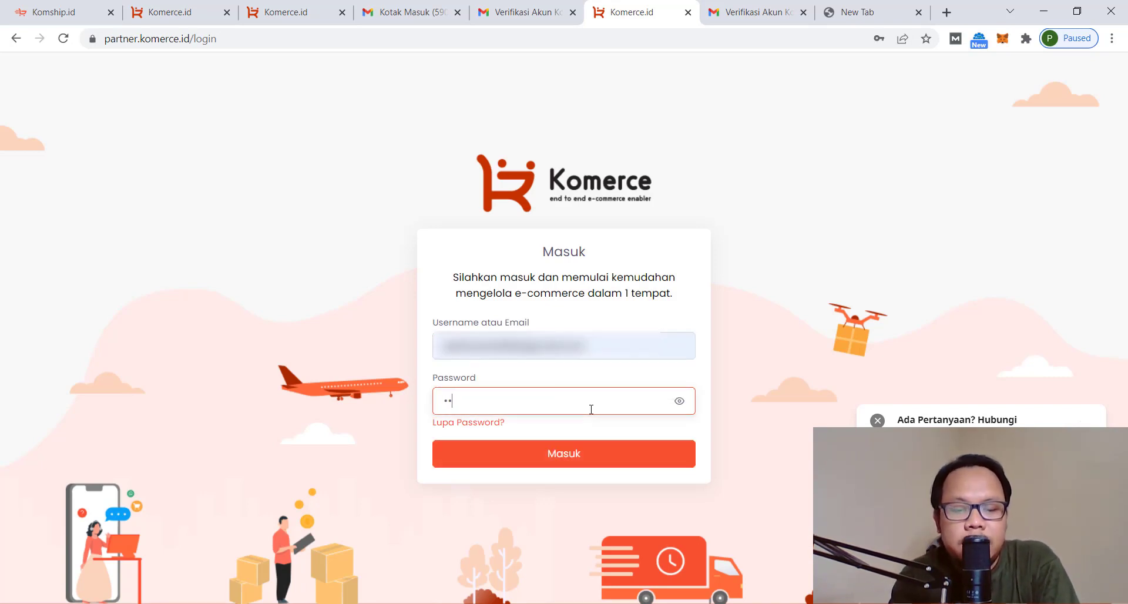
key("ctrl+a")
type("•••")
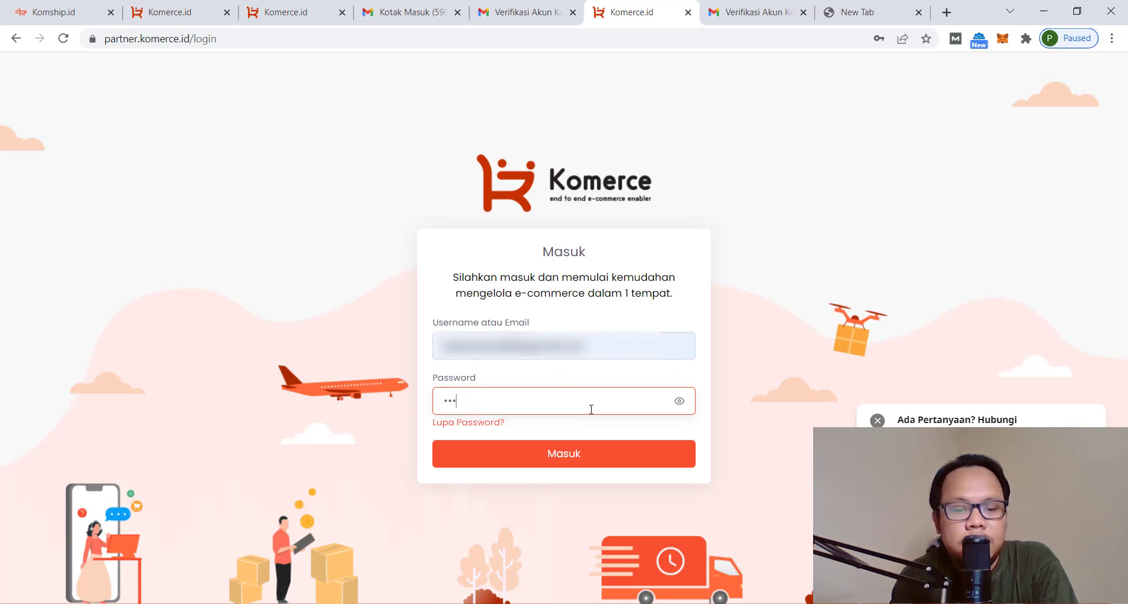
left_click(604, 464)
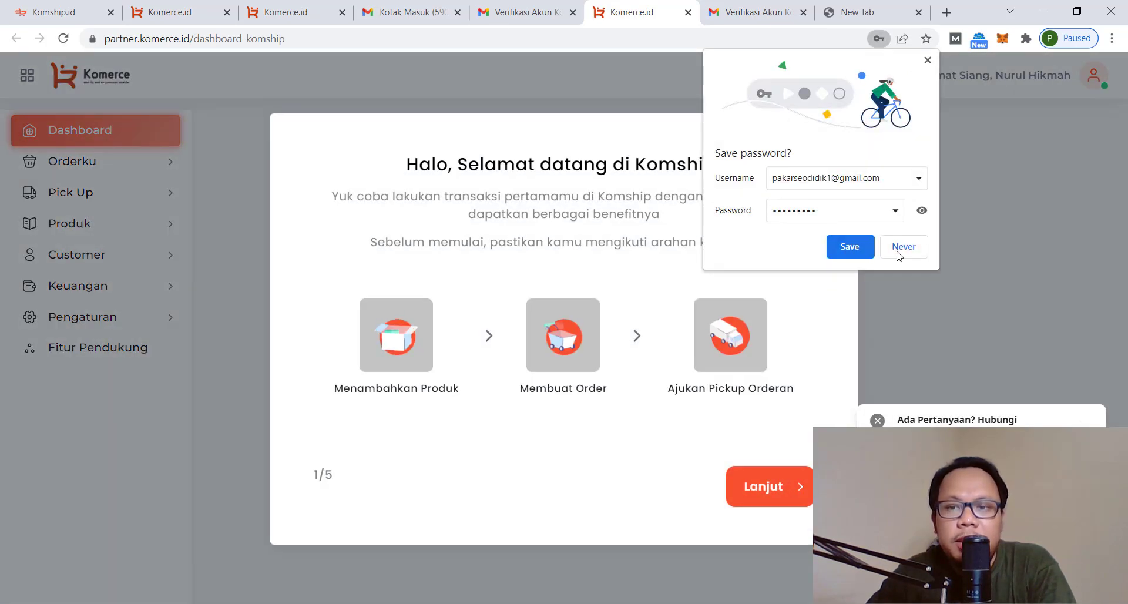
Dismiss the save-password prompt, finish the welcome tour with MULAI, and expand Pengaturan
left_click(928, 60)
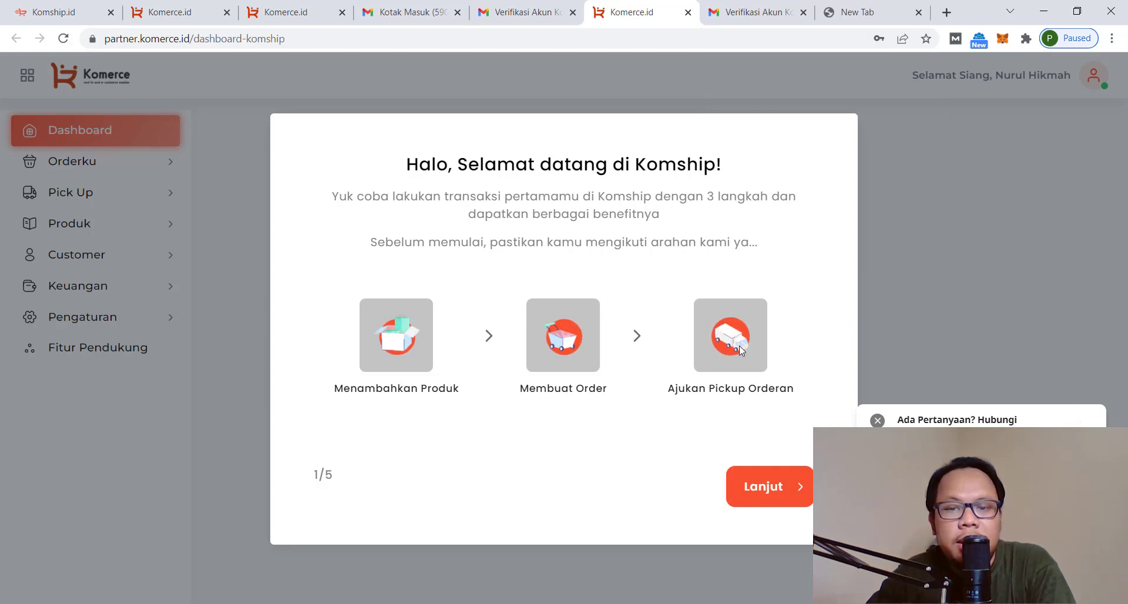
left_click(787, 496)
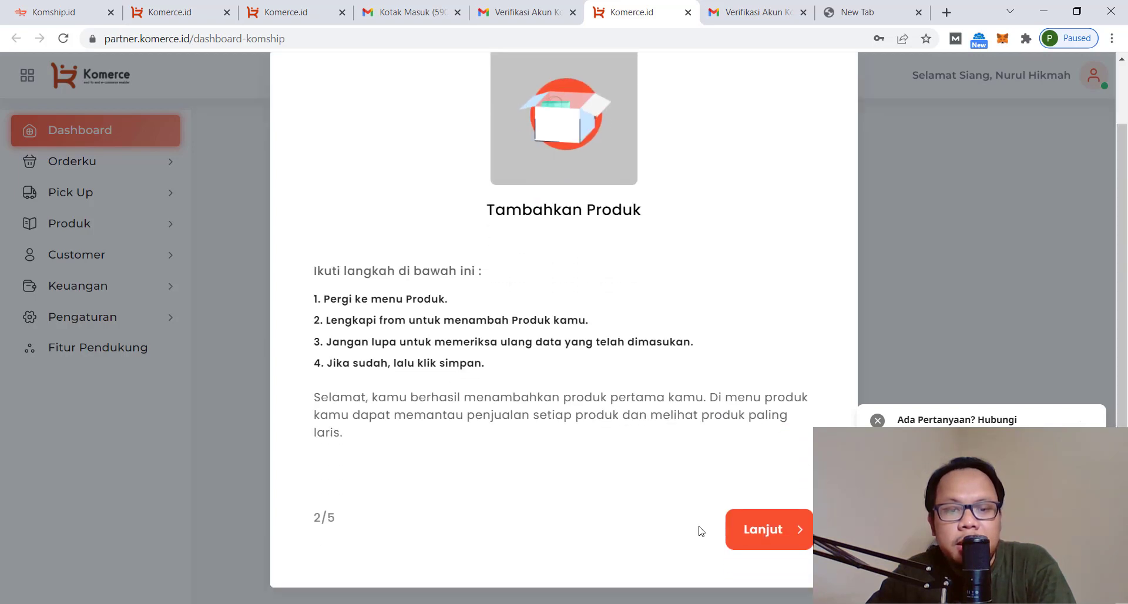
left_click(757, 532)
left_click(757, 574)
left_click(751, 558)
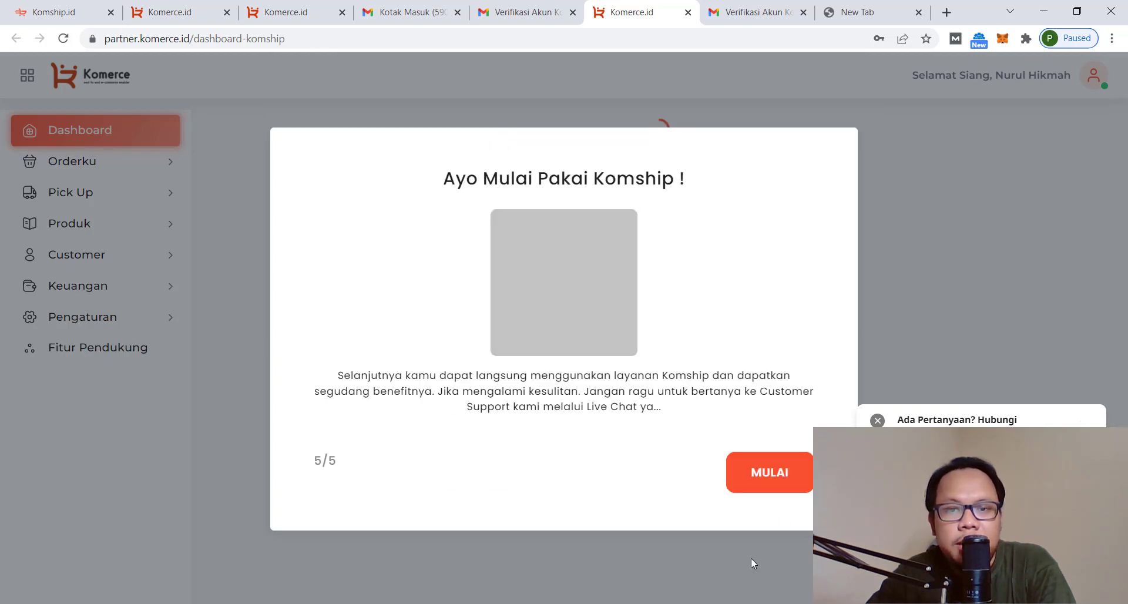
left_click(755, 491)
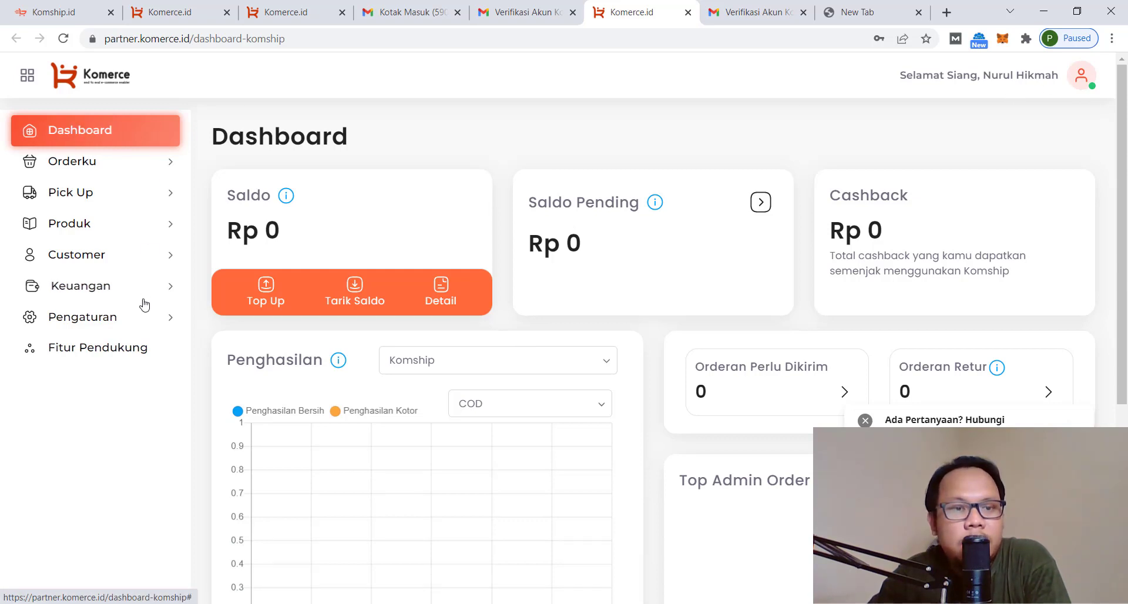
left_click(81, 320)
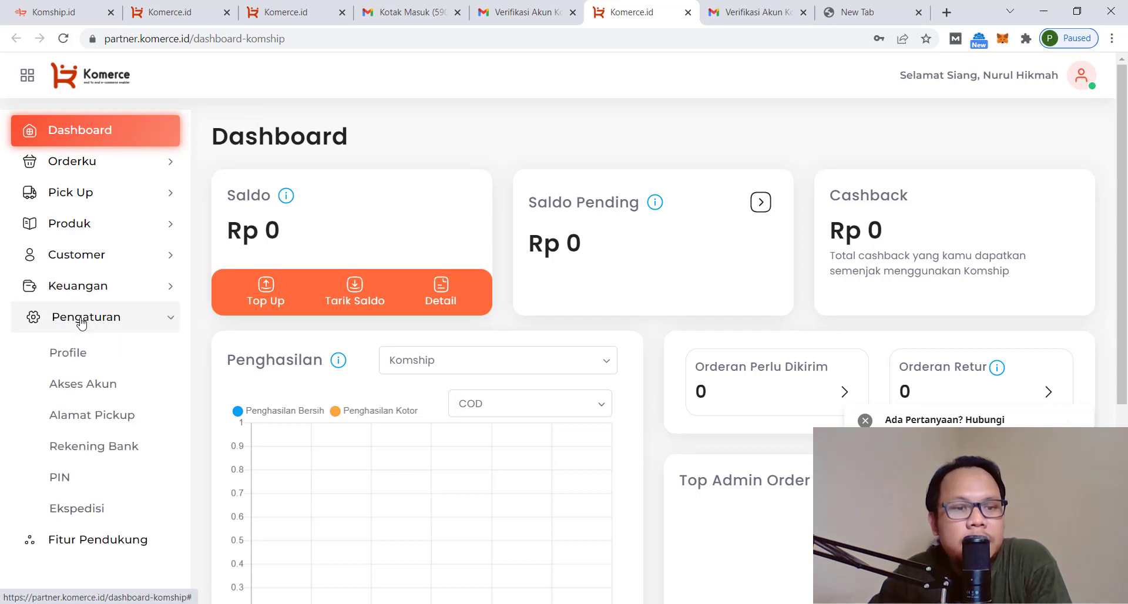
On the profile settings page, replace the username with a new one and select the full name
left_click(75, 356)
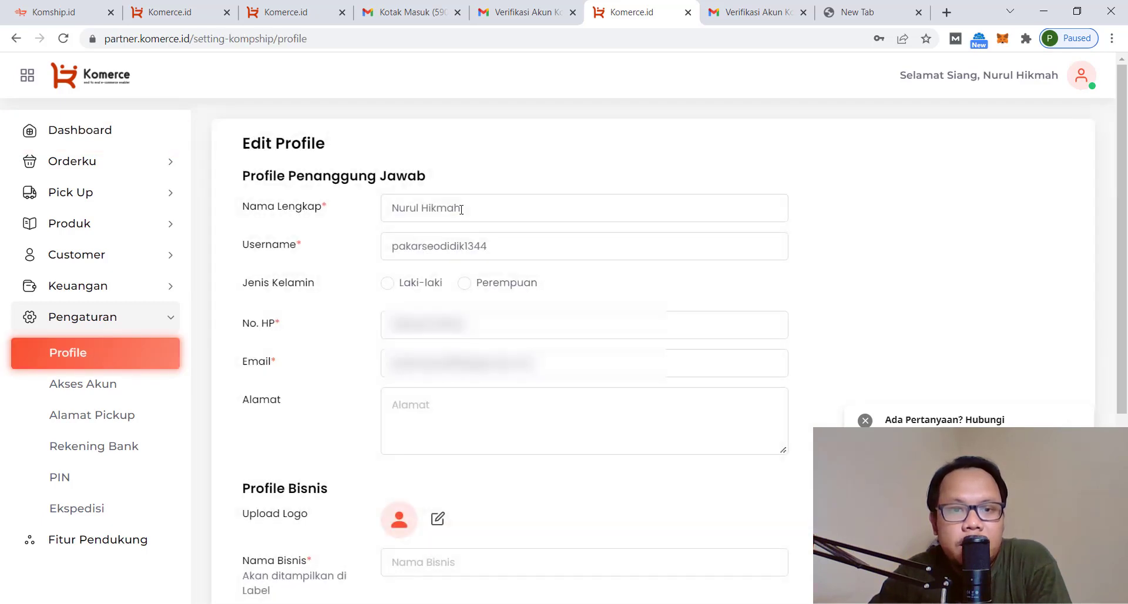
left_click(462, 211)
left_click(505, 248)
left_click_drag(505, 248, 371, 251)
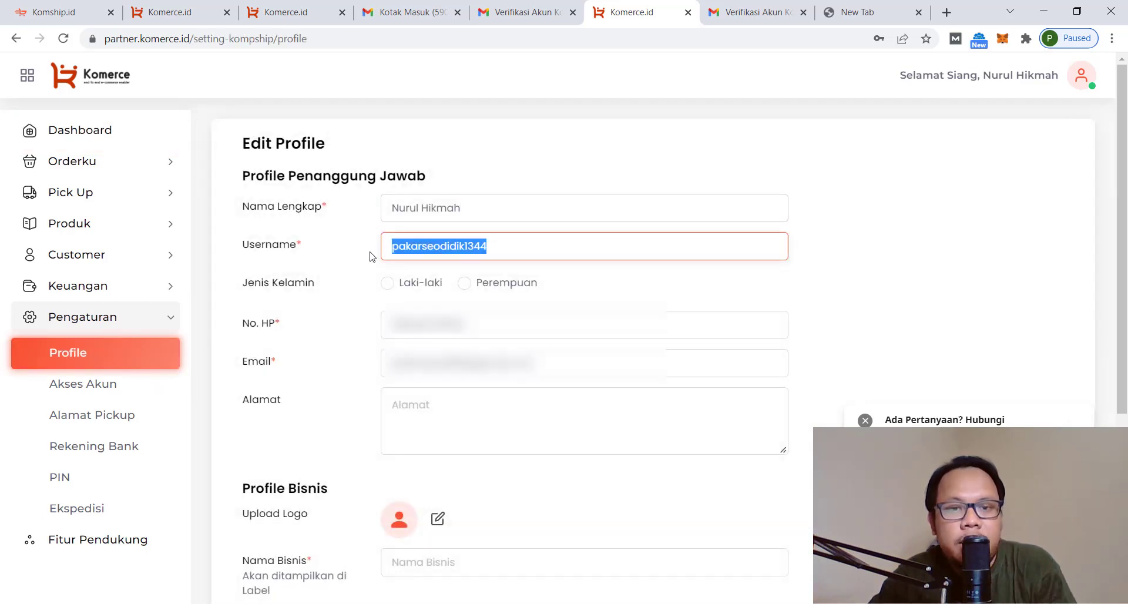
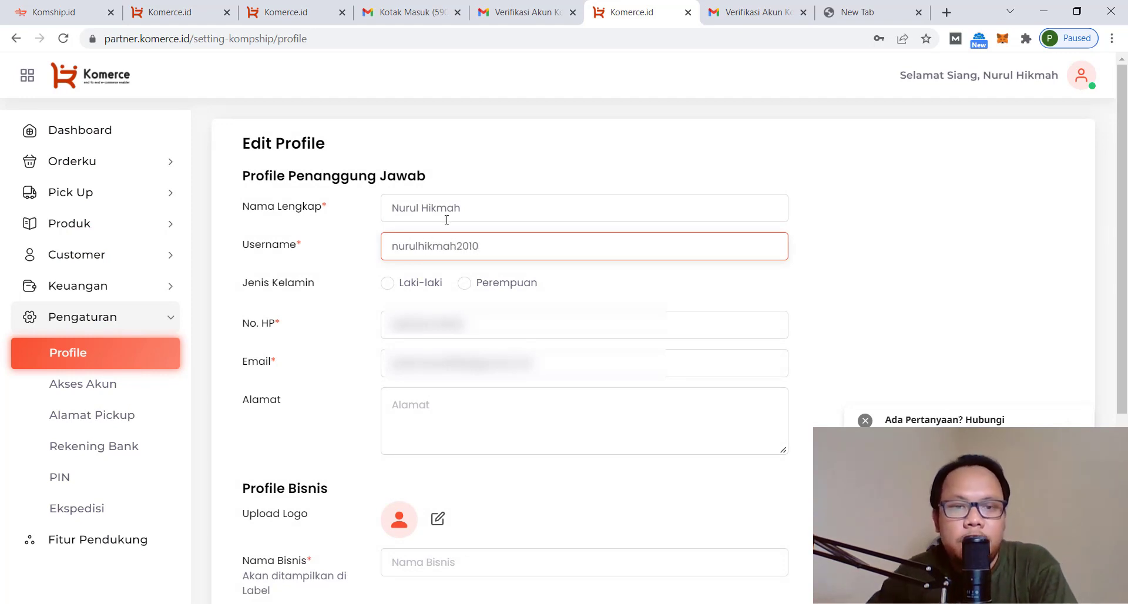
left_click(479, 207)
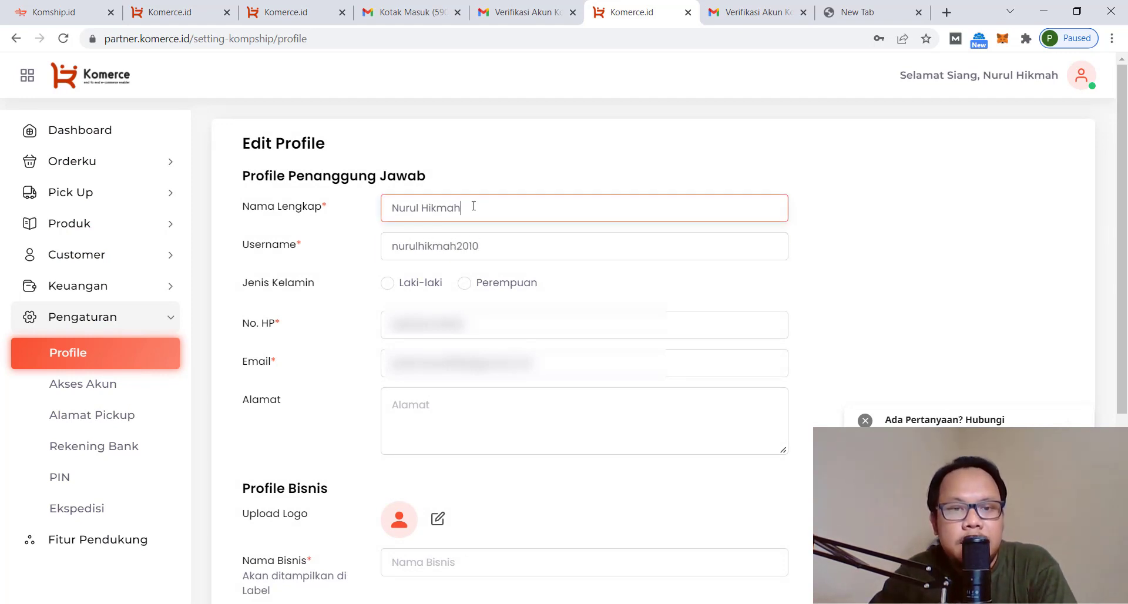
left_click_drag(474, 205, 385, 209)
left_click(472, 209)
left_click_drag(471, 209, 335, 212)
left_click(471, 206)
left_click_drag(471, 207, 379, 210)
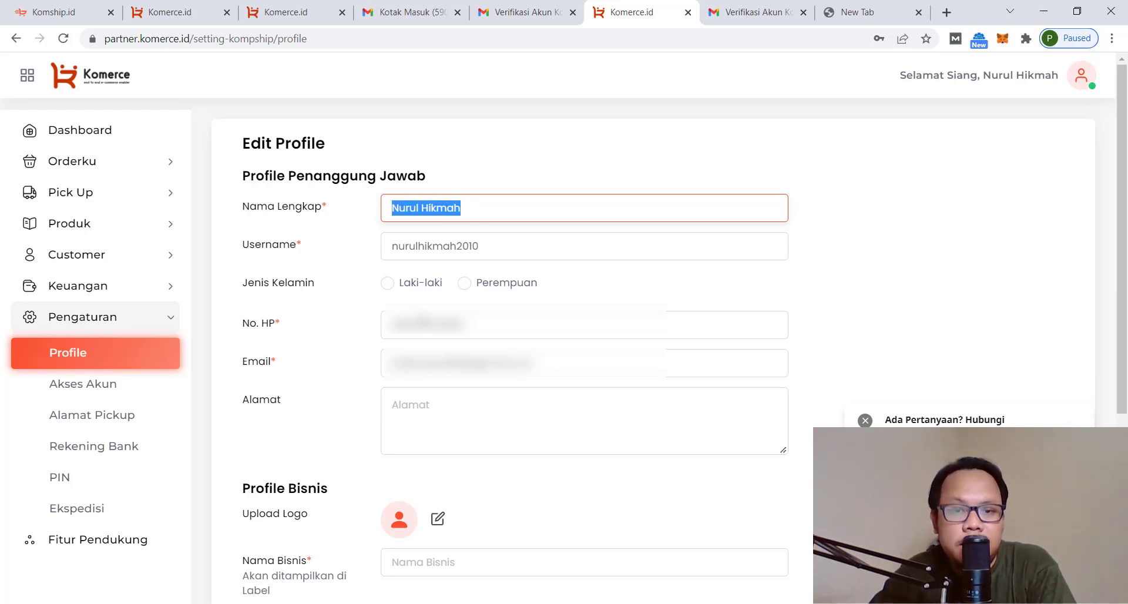
Set the gender to Perempuan and enter the street address
left_click(479, 288)
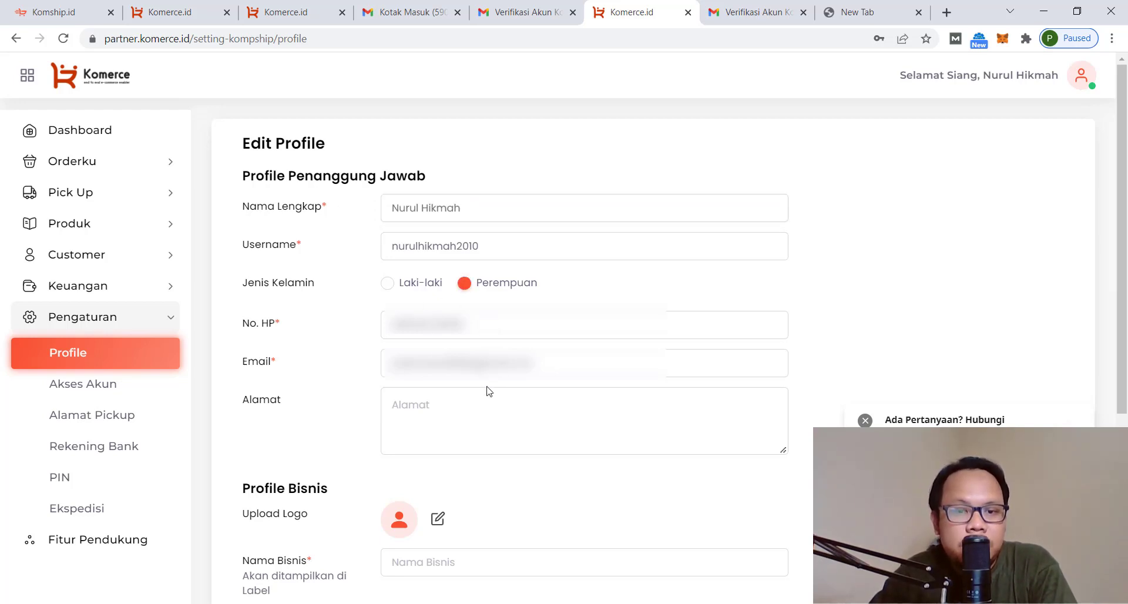
left_click(463, 412)
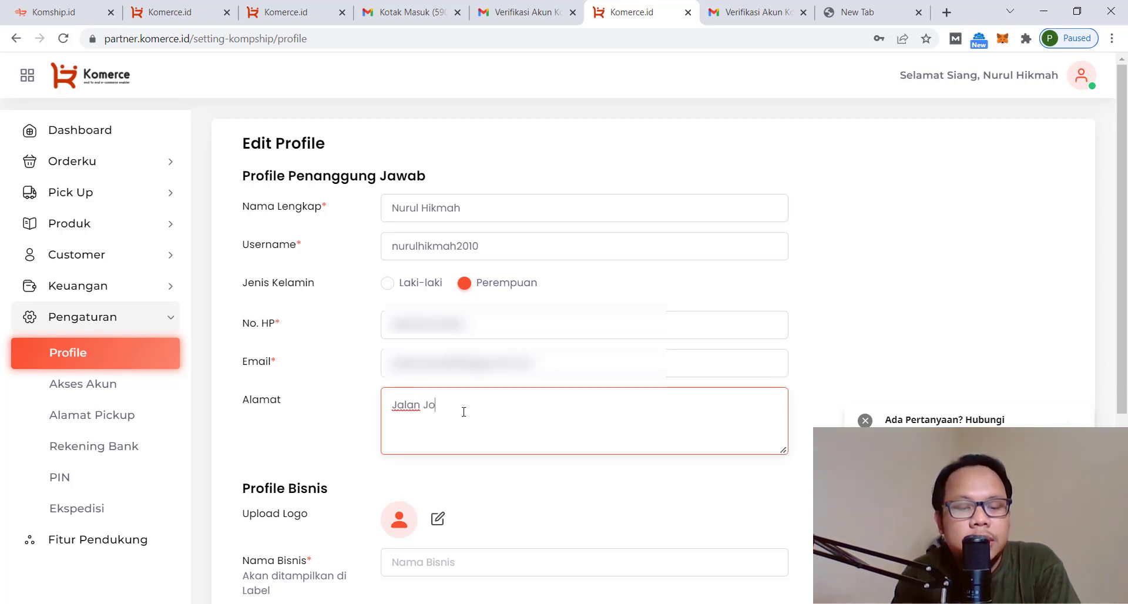
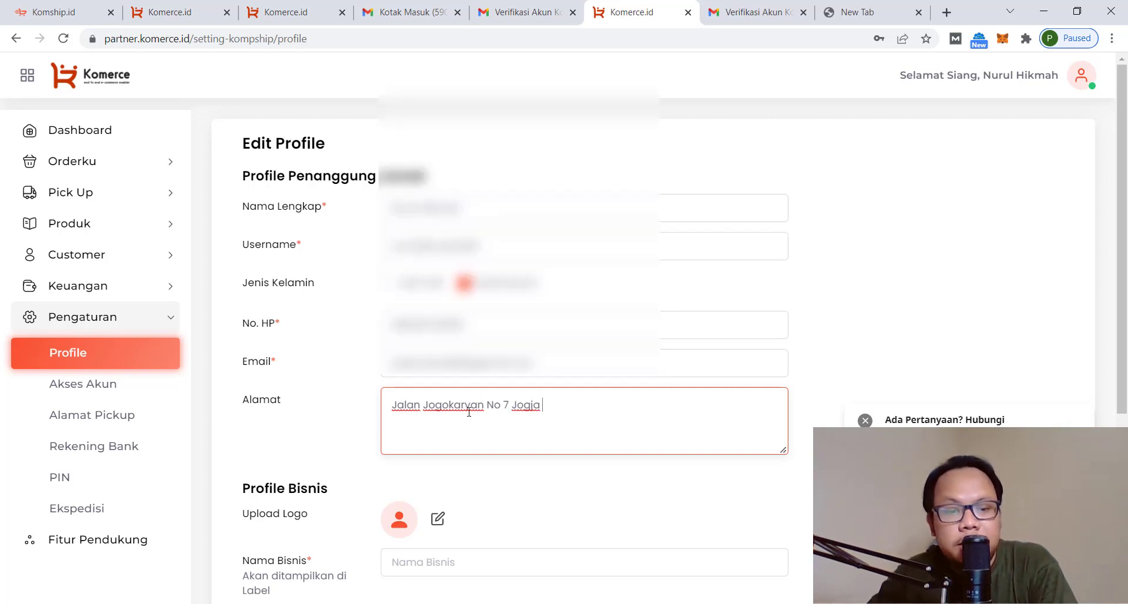
scroll(463, 412, "down", 4)
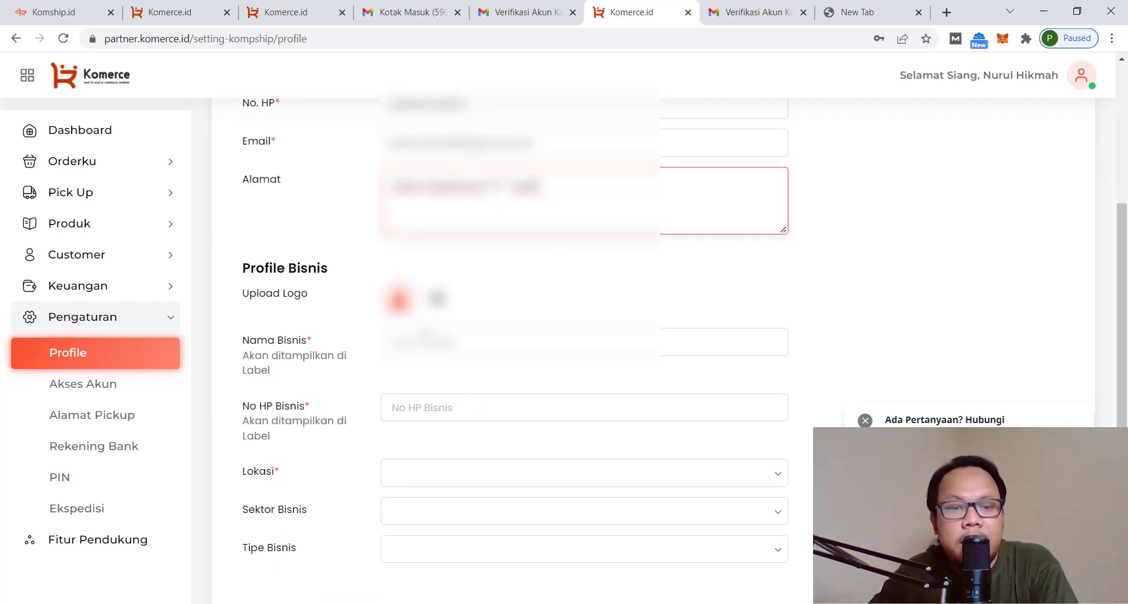
Upload an image from the Pictures folder as the business logo
left_click(438, 298)
left_click(55, 197)
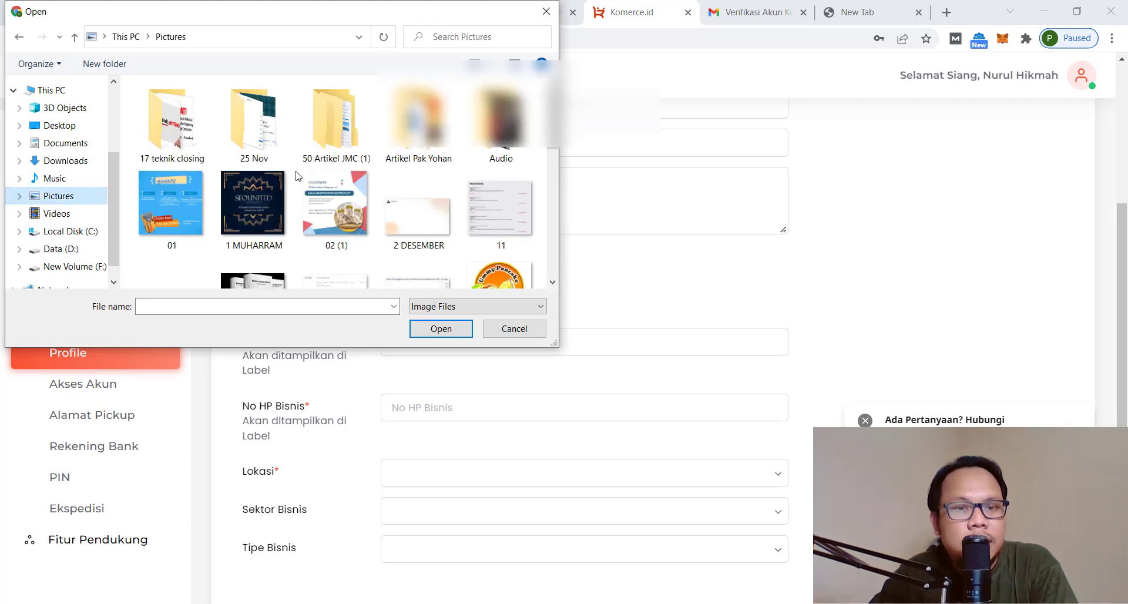
scroll(351, 209, "down", 10)
scroll(353, 211, "down", 10)
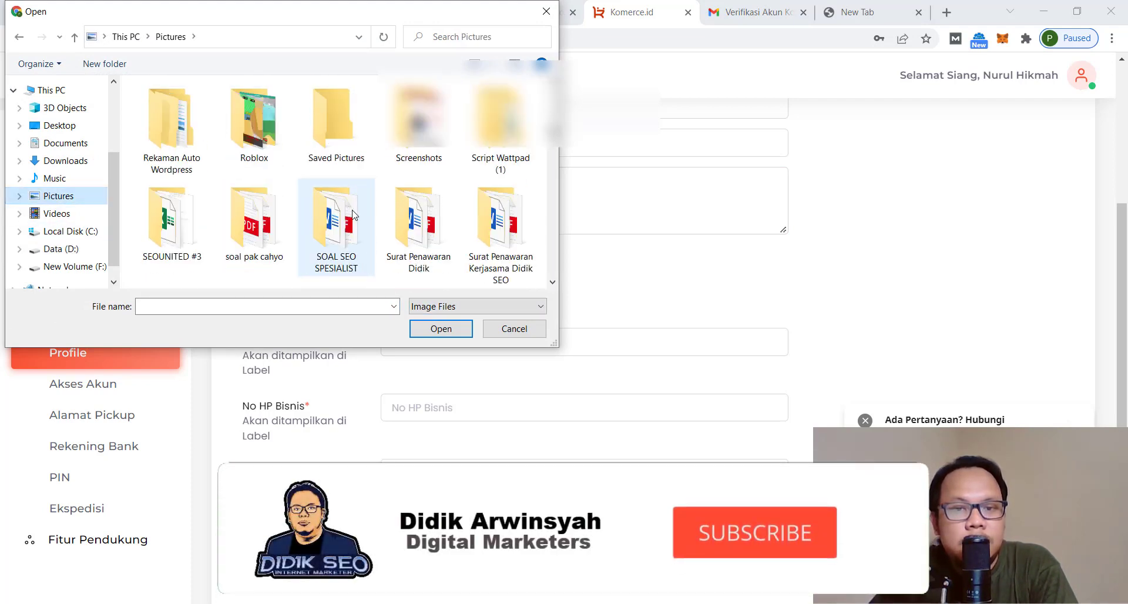
left_click(418, 118)
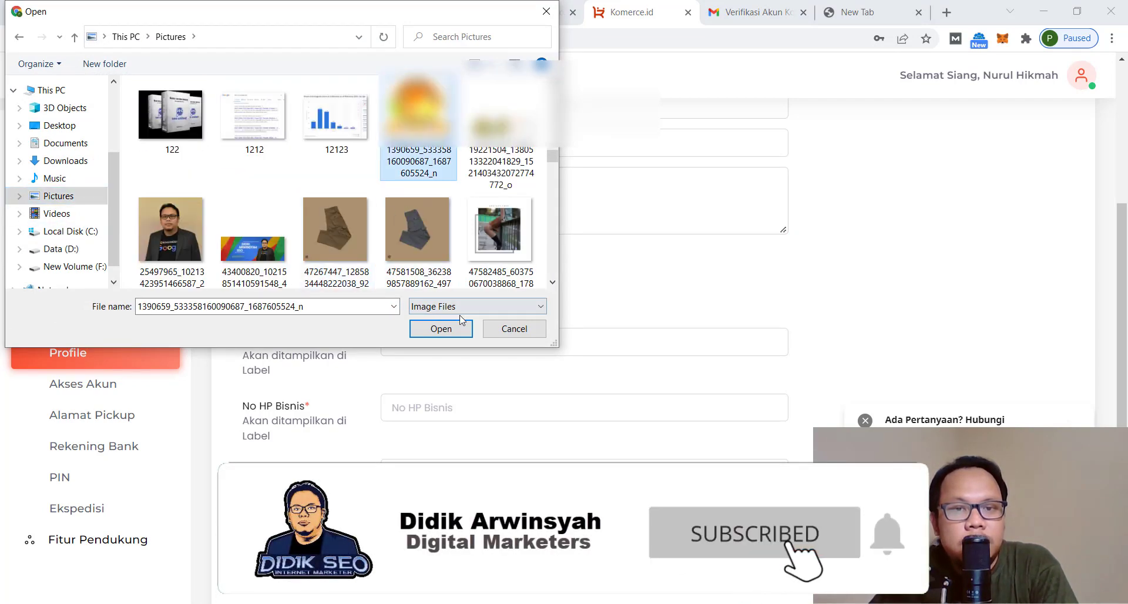
left_click(441, 329)
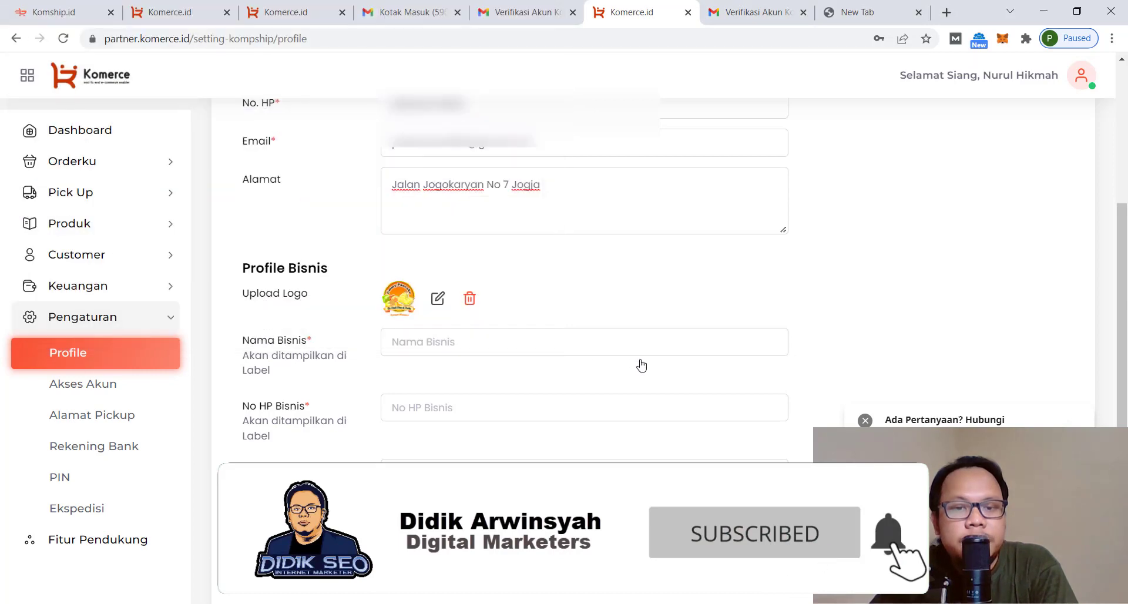
Enter the business name 'Ummy Pancake Durian' and the business phone number
left_click(476, 332)
type("Ummy Pancake Durian")
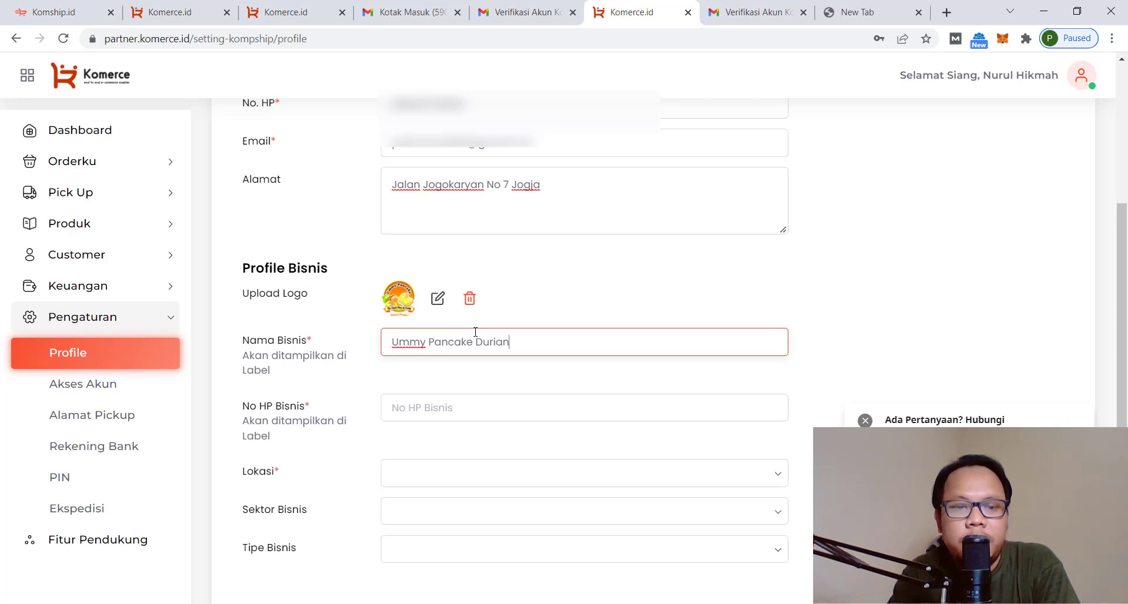
scroll(467, 347, "down", 1)
left_click(450, 341)
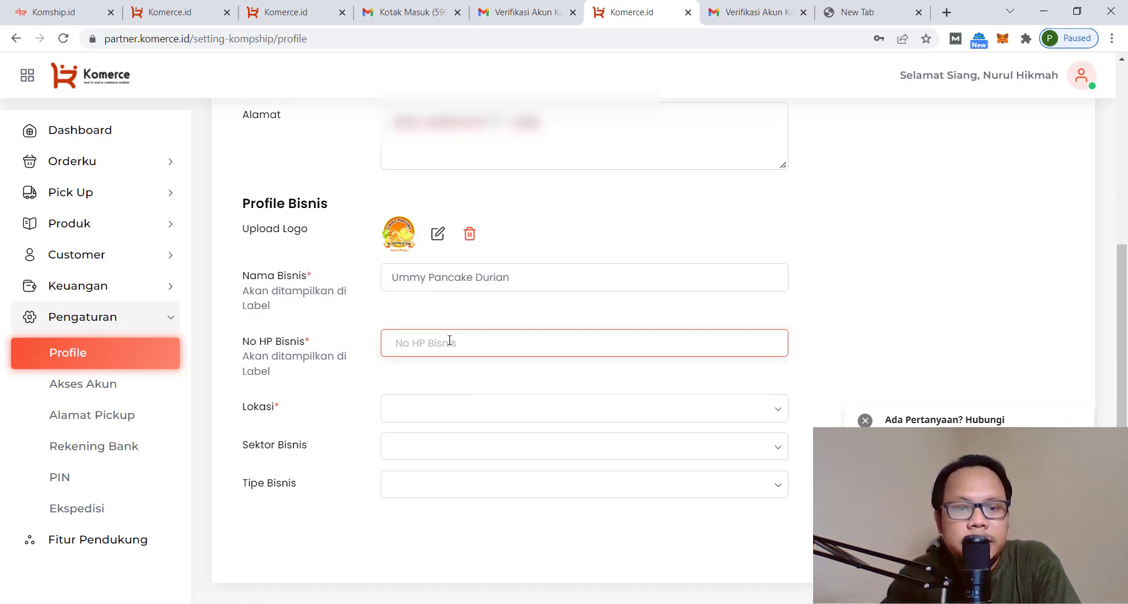
type("*******")
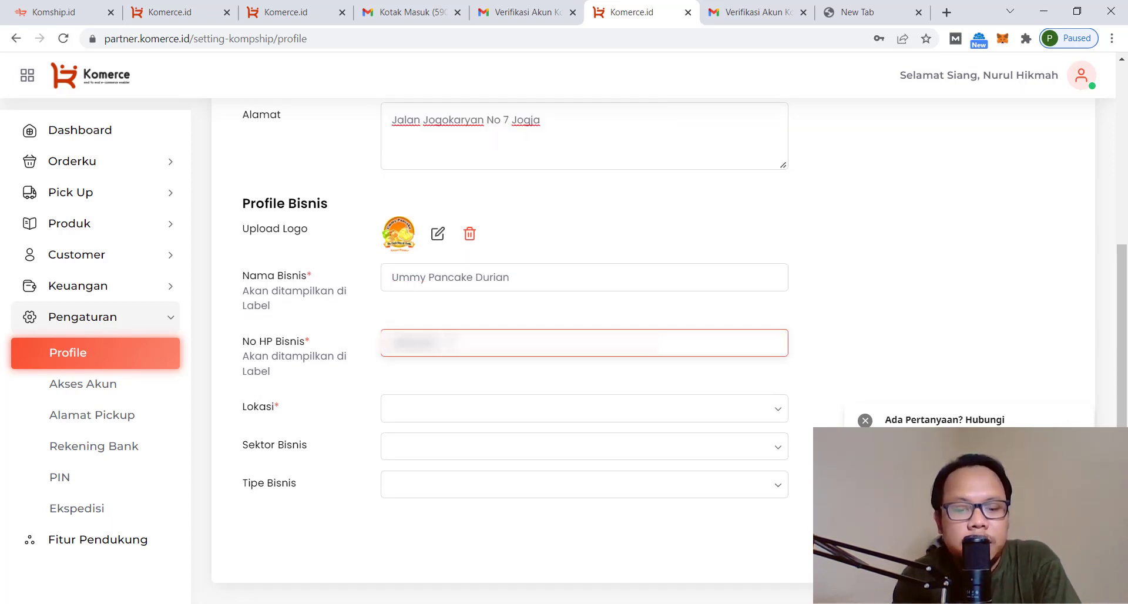
Set the business location to KOTA YOGYAKARTA, DI YOGYAKARTA
left_click(450, 409)
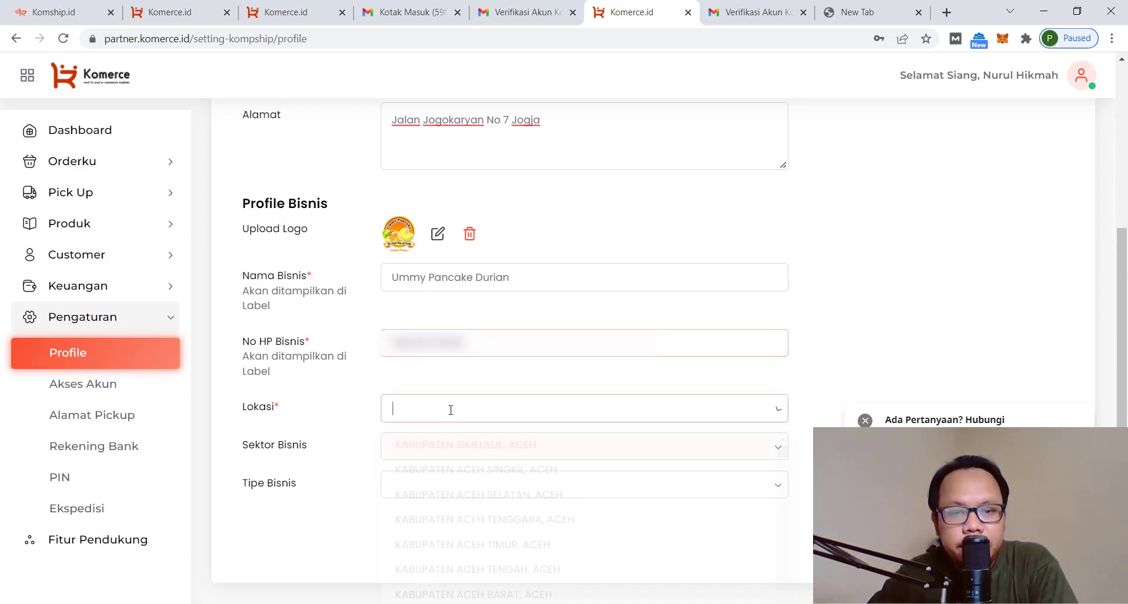
scroll(560, 498, "down", 7)
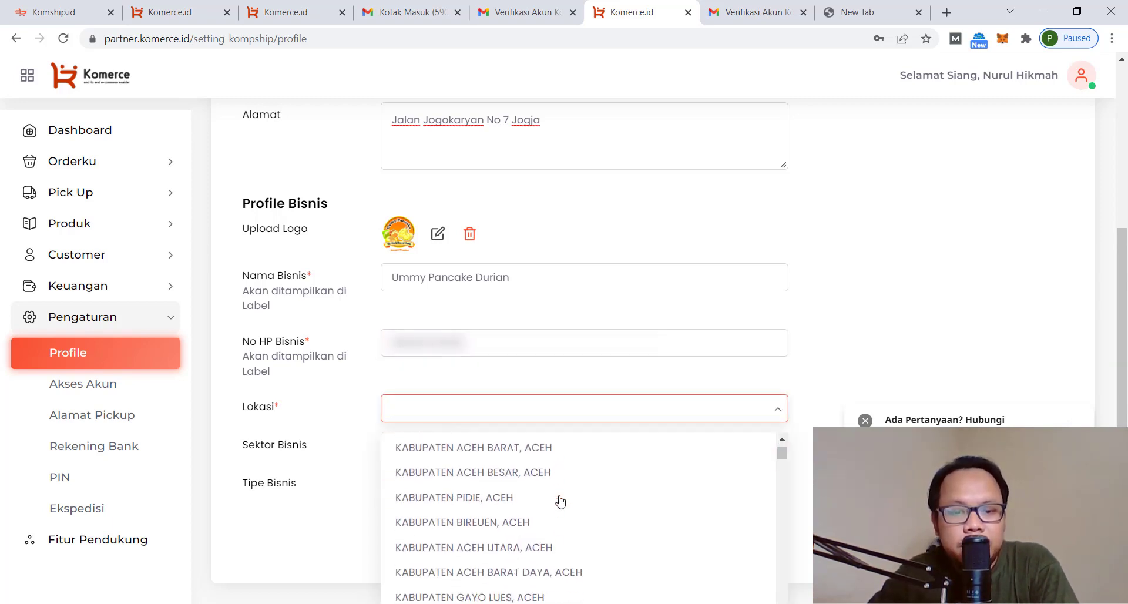
scroll(560, 500, "down", 10)
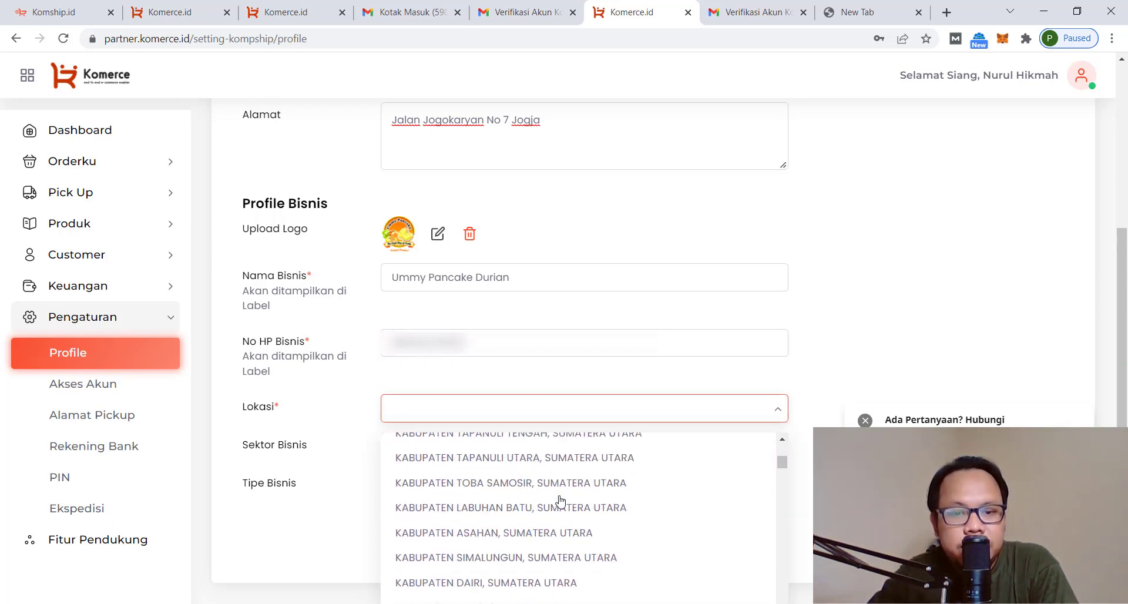
scroll(560, 498, "down", 15)
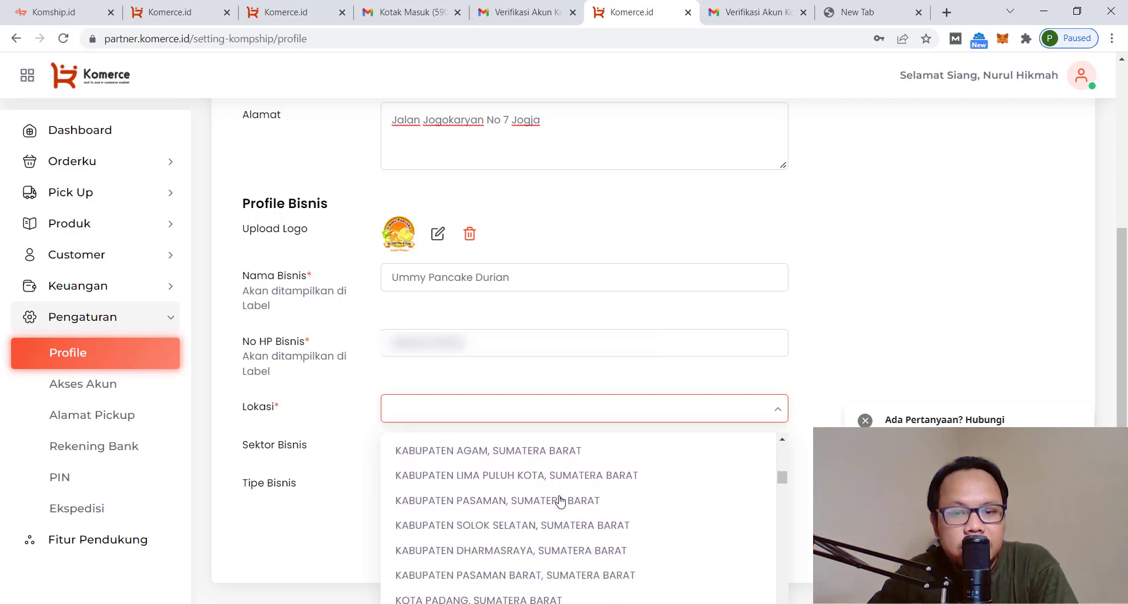
left_click_drag(782, 489, 783, 599)
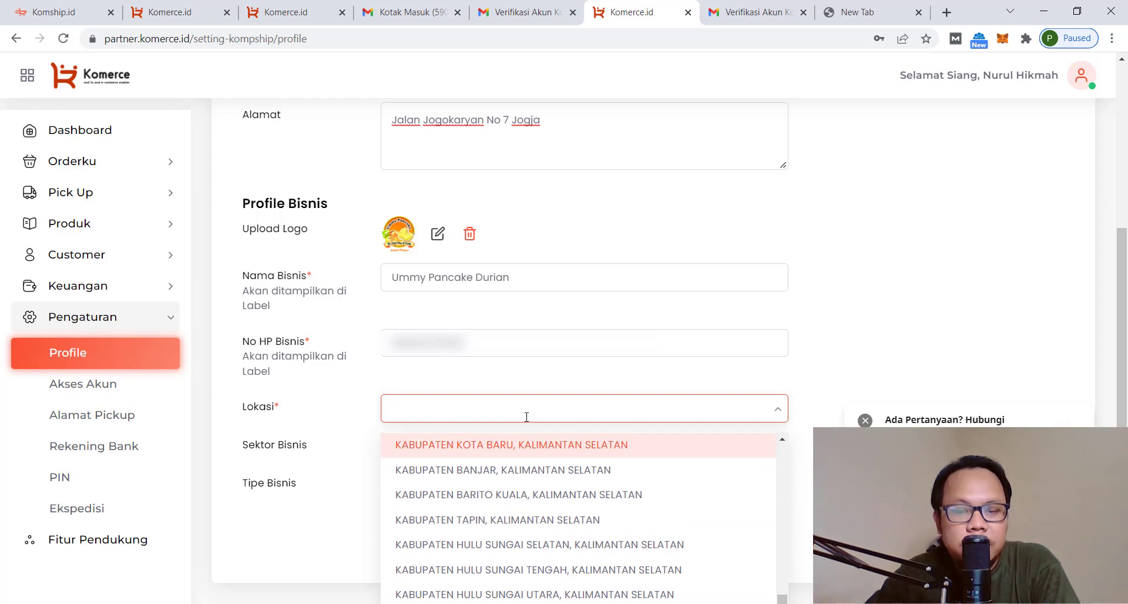
type("kota jo")
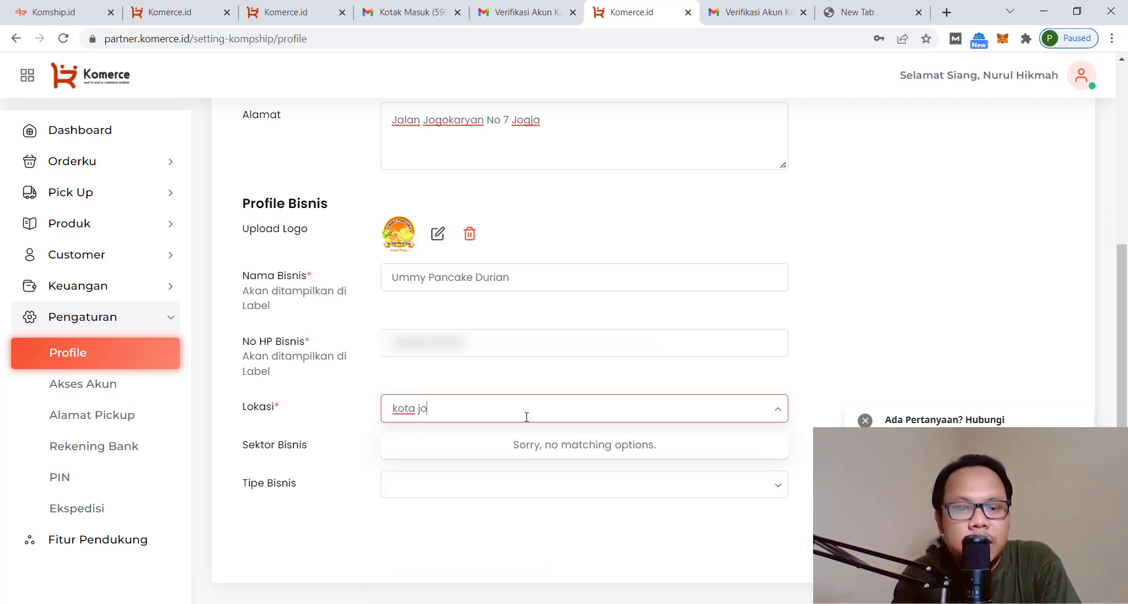
type("gja")
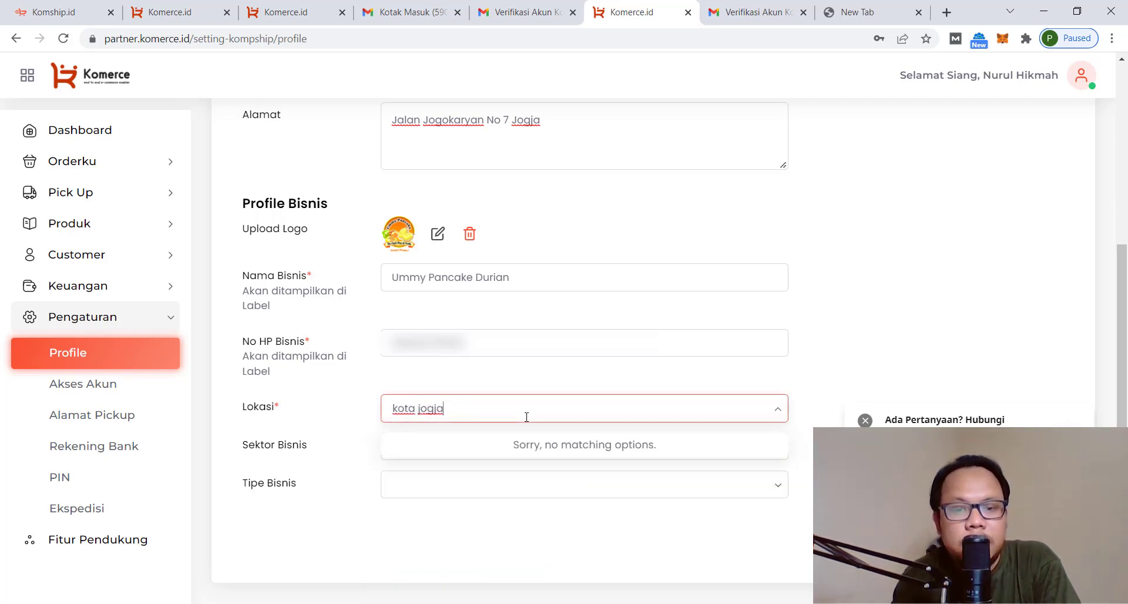
key("ctrl+a")
type("jo")
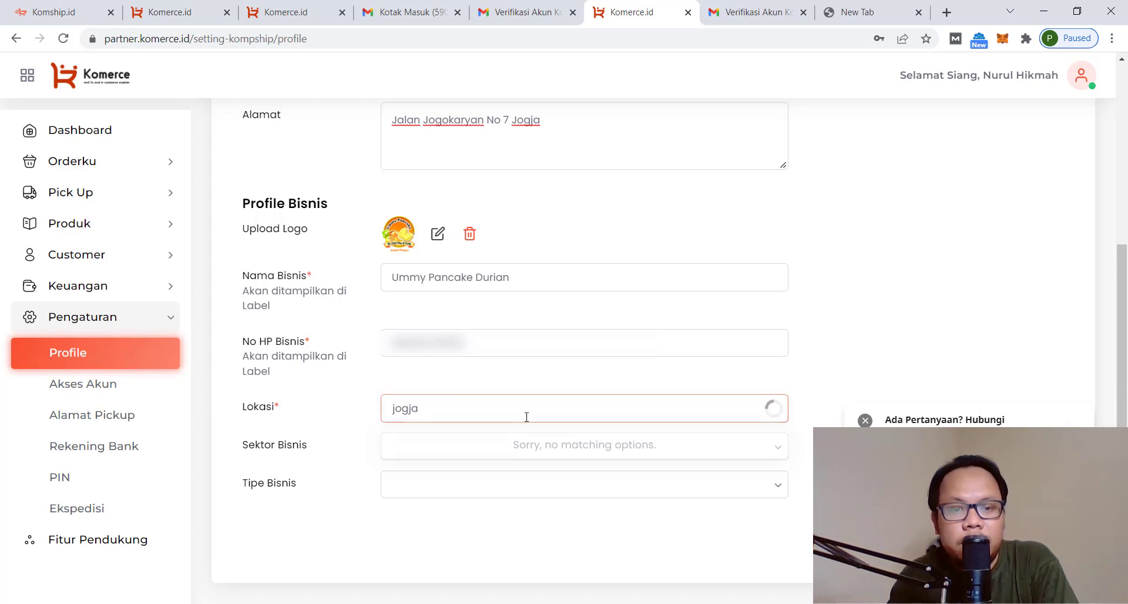
key("BackSpace")
key("BackSpace")
key("BackSpace")
key("BackSpace")
type("YO")
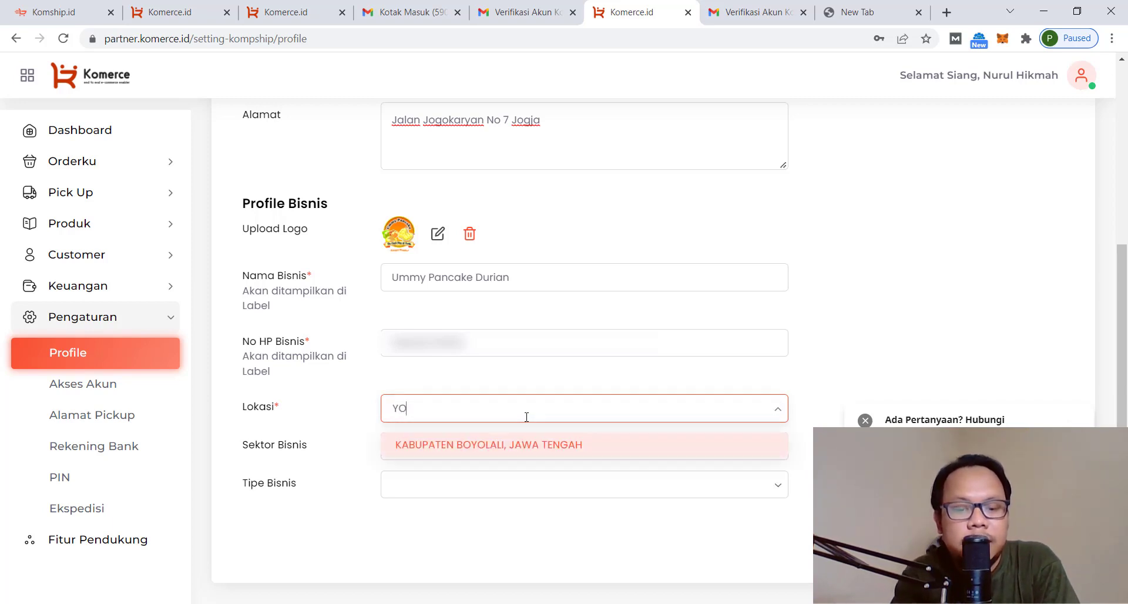
type("GYAKARTA")
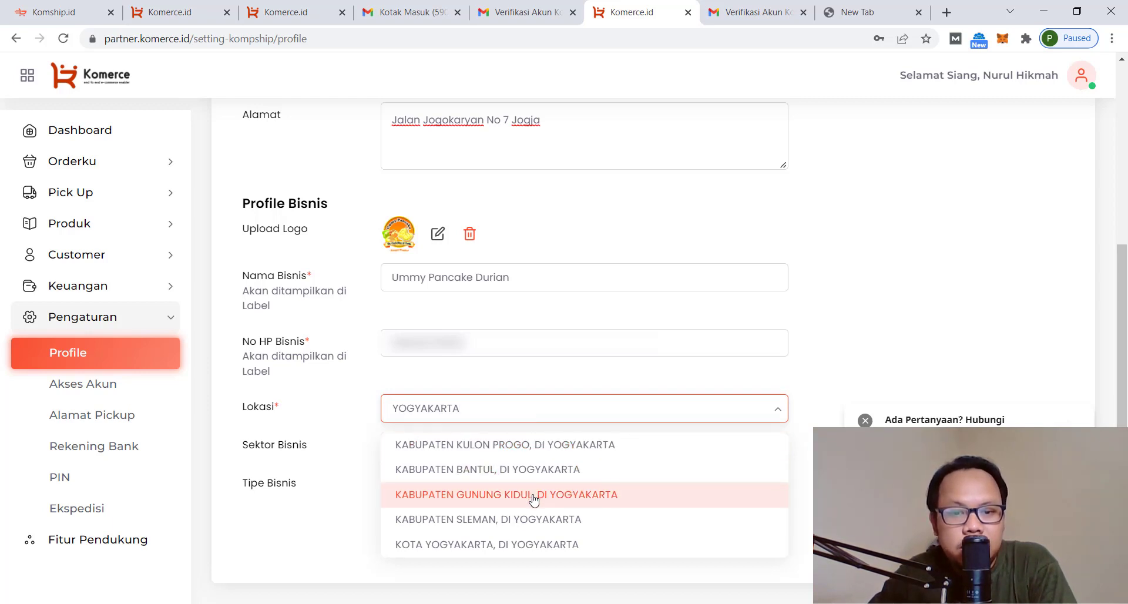
left_click(529, 543)
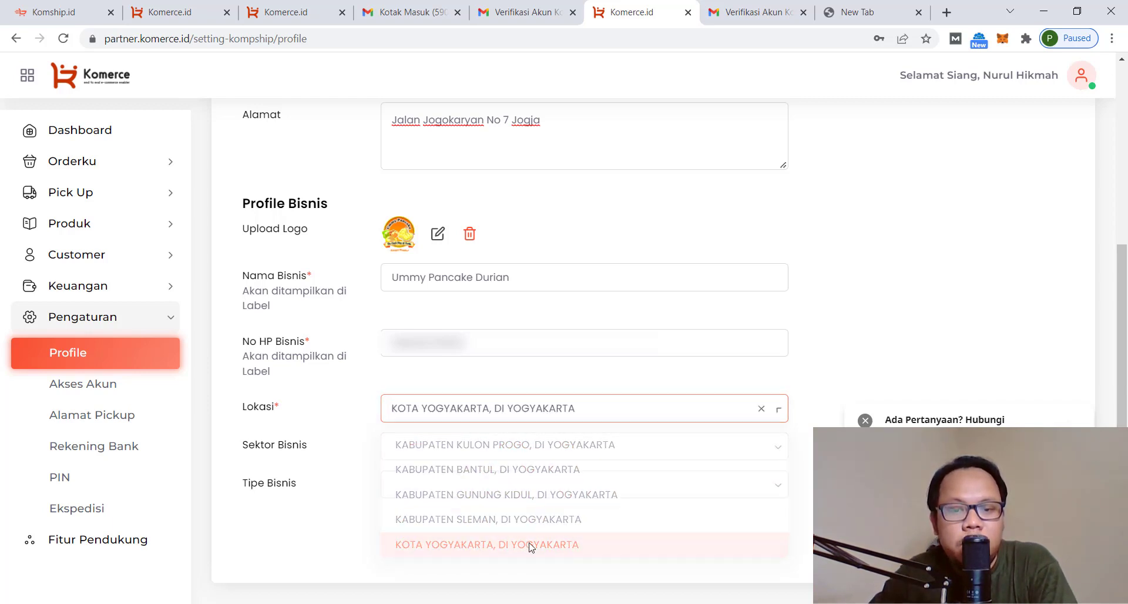
Set the business sector to Rumah Tangga and the business type to Produsen
left_click(772, 451)
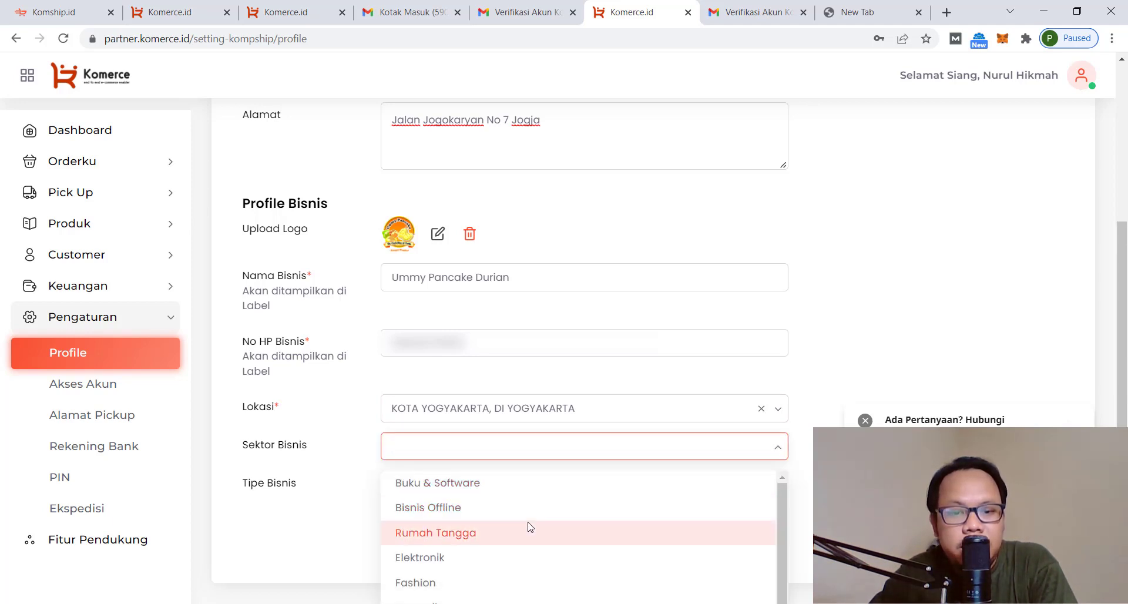
scroll(529, 527, "down", 1)
scroll(528, 527, "up", 1)
scroll(470, 538, "down", 1)
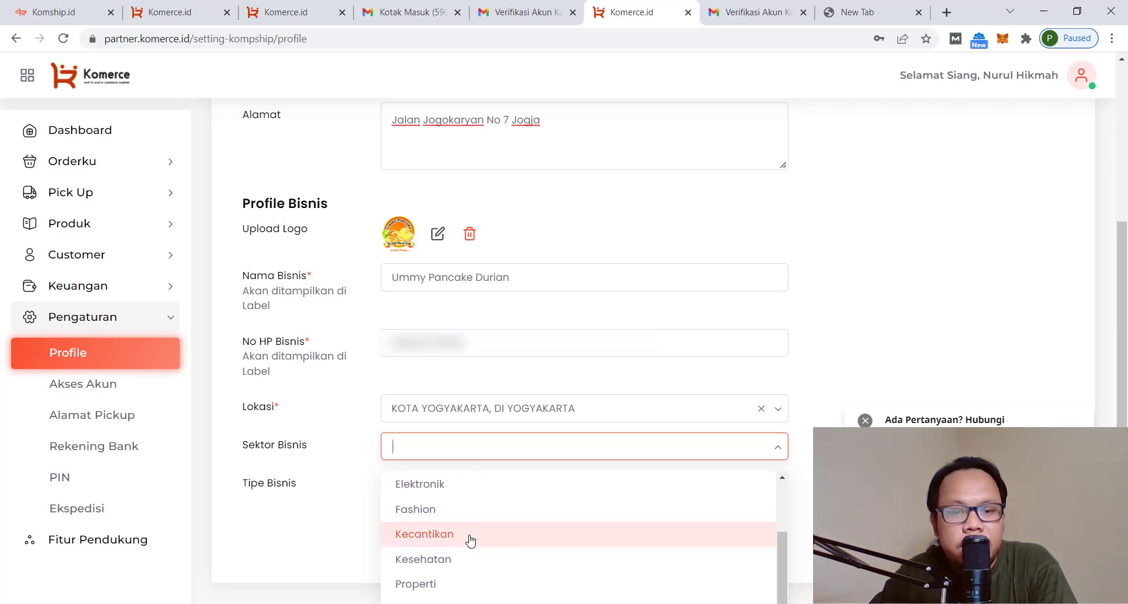
scroll(471, 539, "down", 1)
scroll(461, 573, "up", 2)
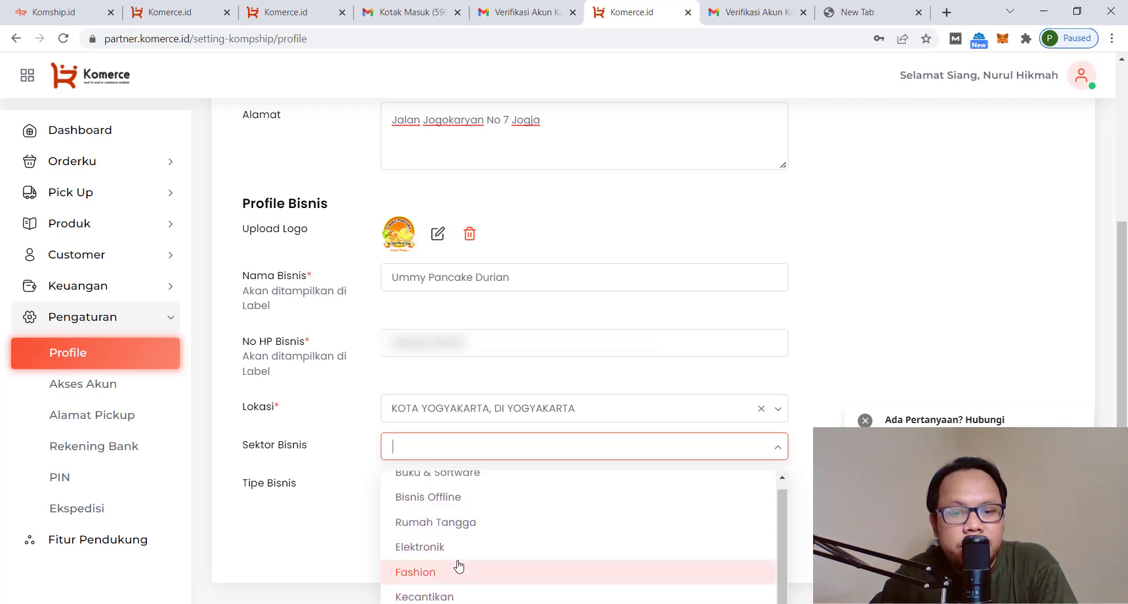
left_click(454, 534)
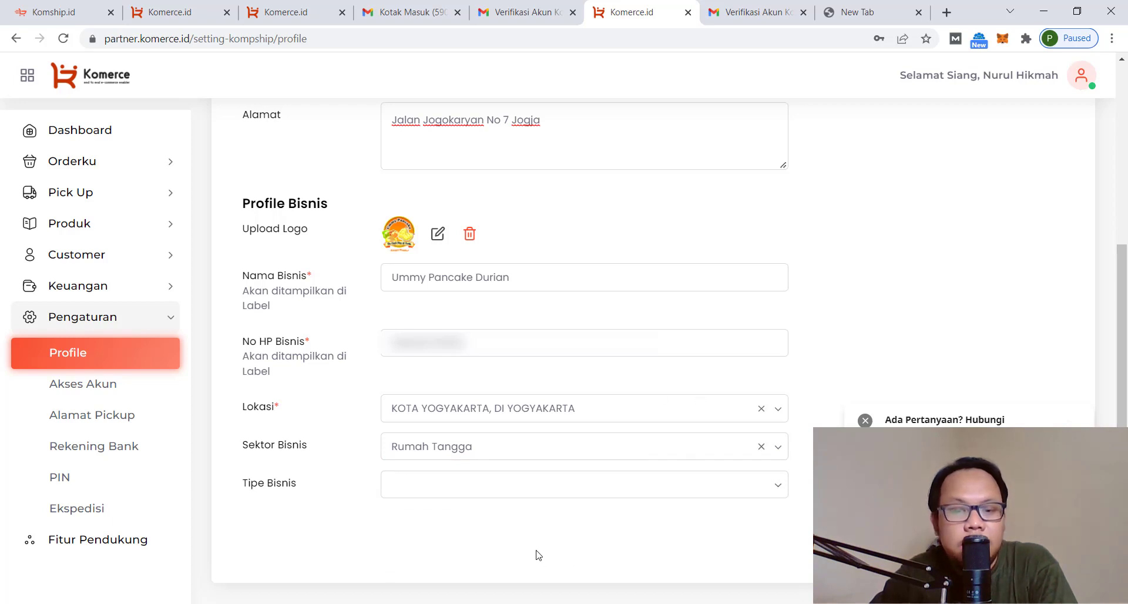
left_click(781, 486)
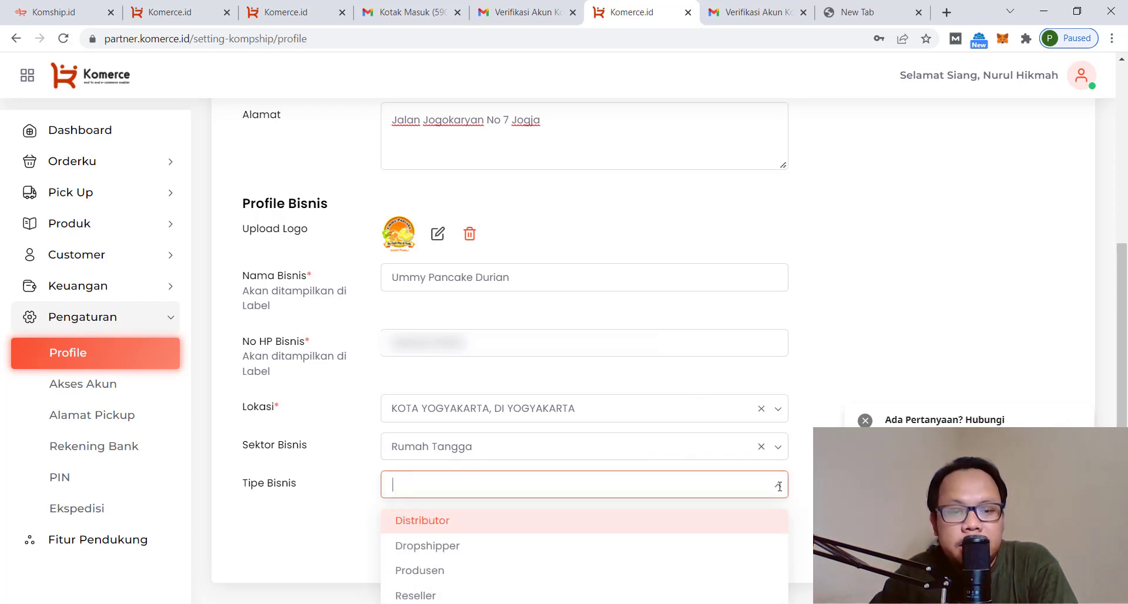
left_click(469, 573)
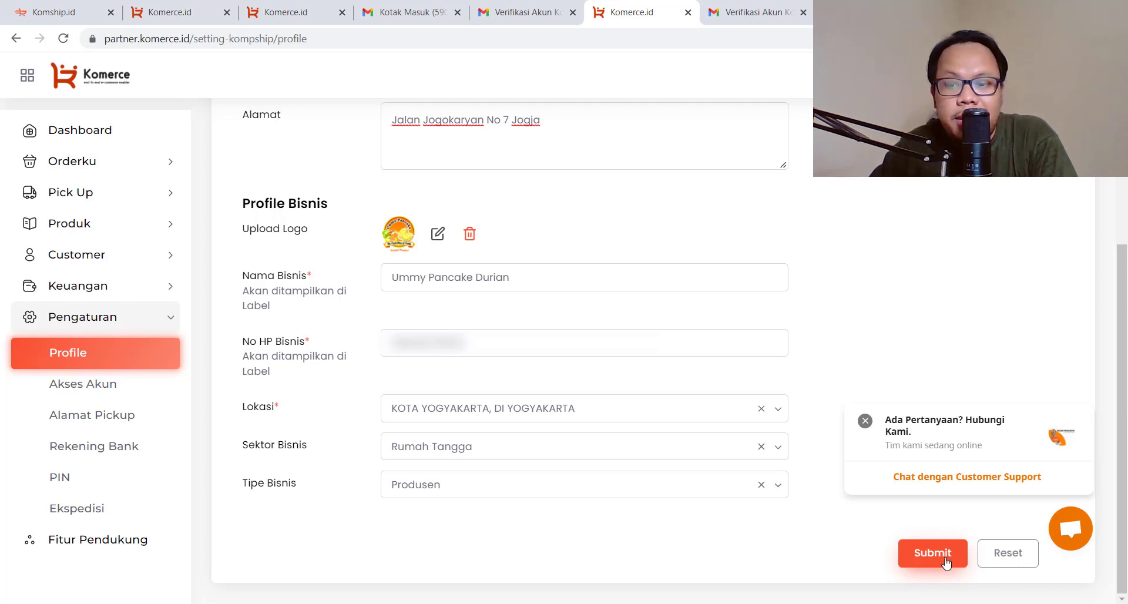
Submit the edited business profile and go to the Rekening Bank settings
left_click(939, 559)
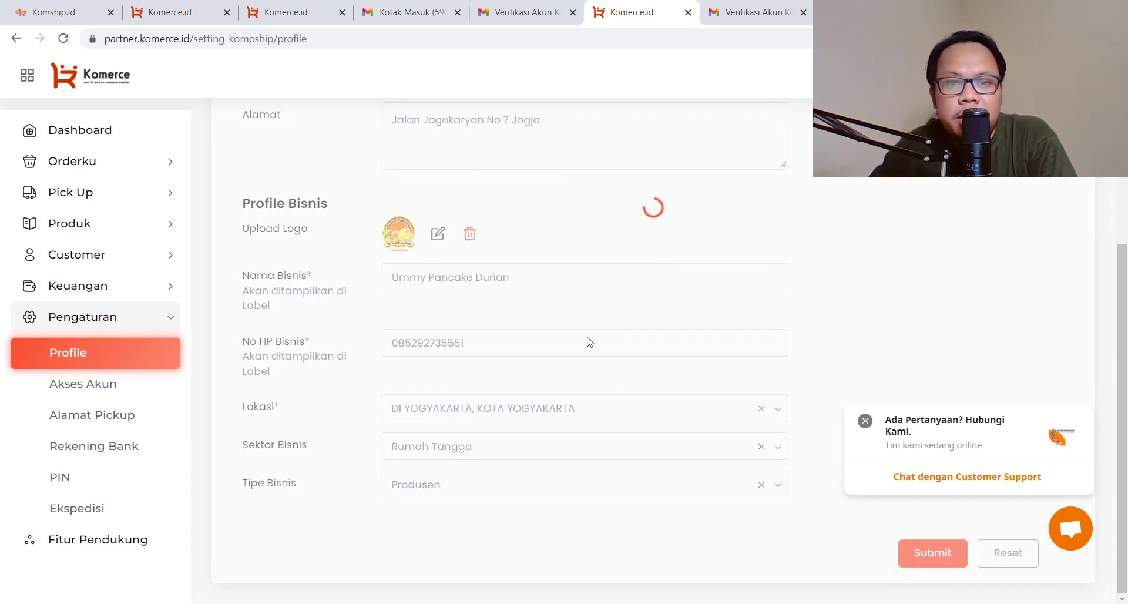
scroll(776, 318, "up", 4)
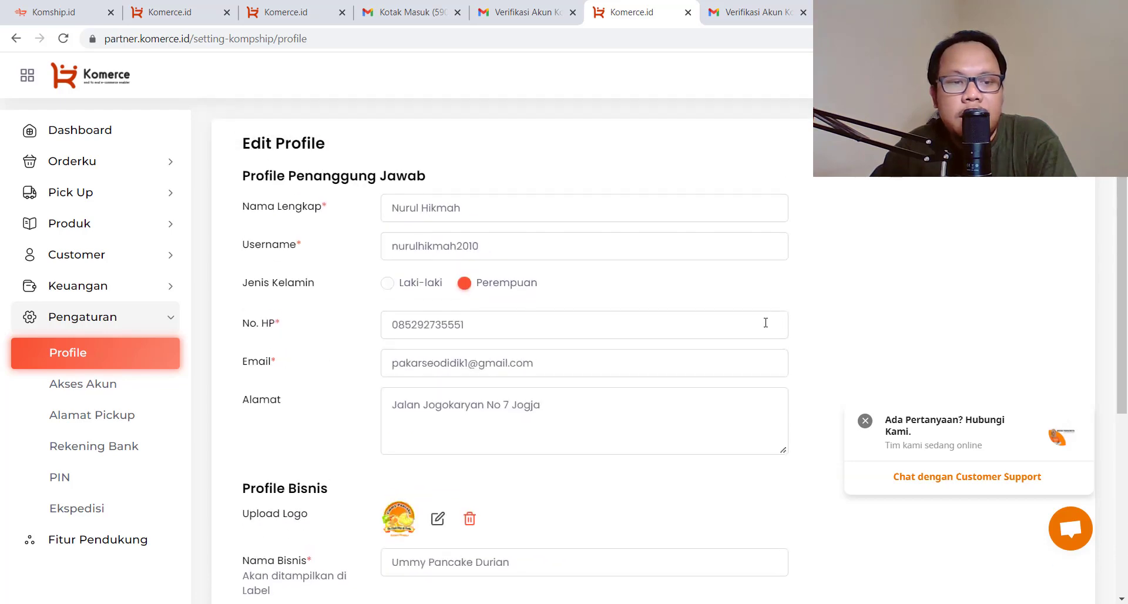
scroll(520, 308, "down", 5)
scroll(536, 364, "up", 5)
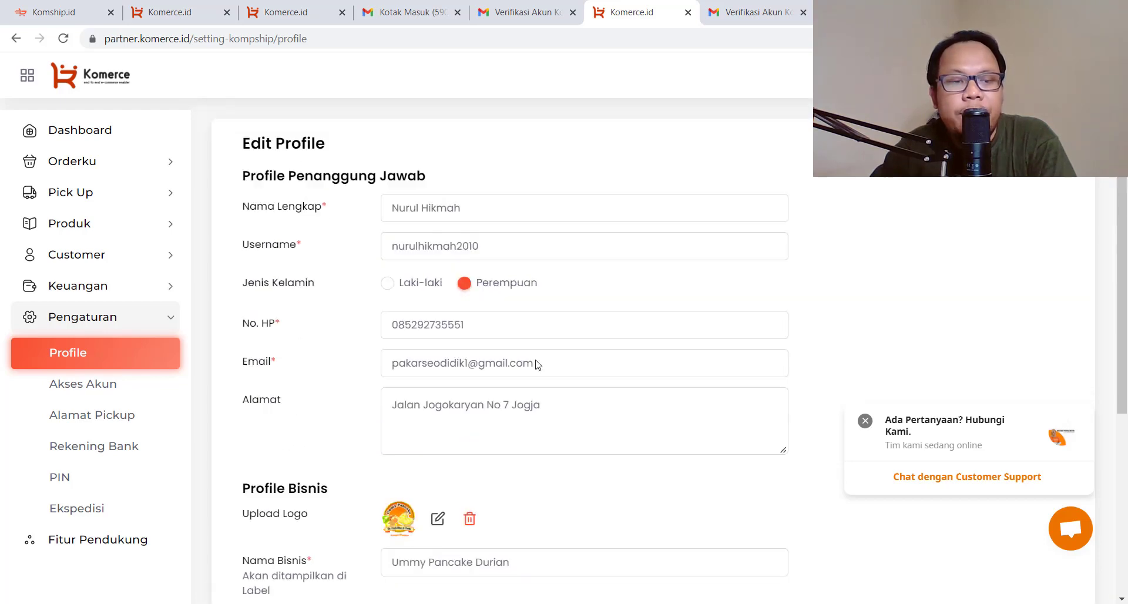
scroll(435, 385, "down", 5)
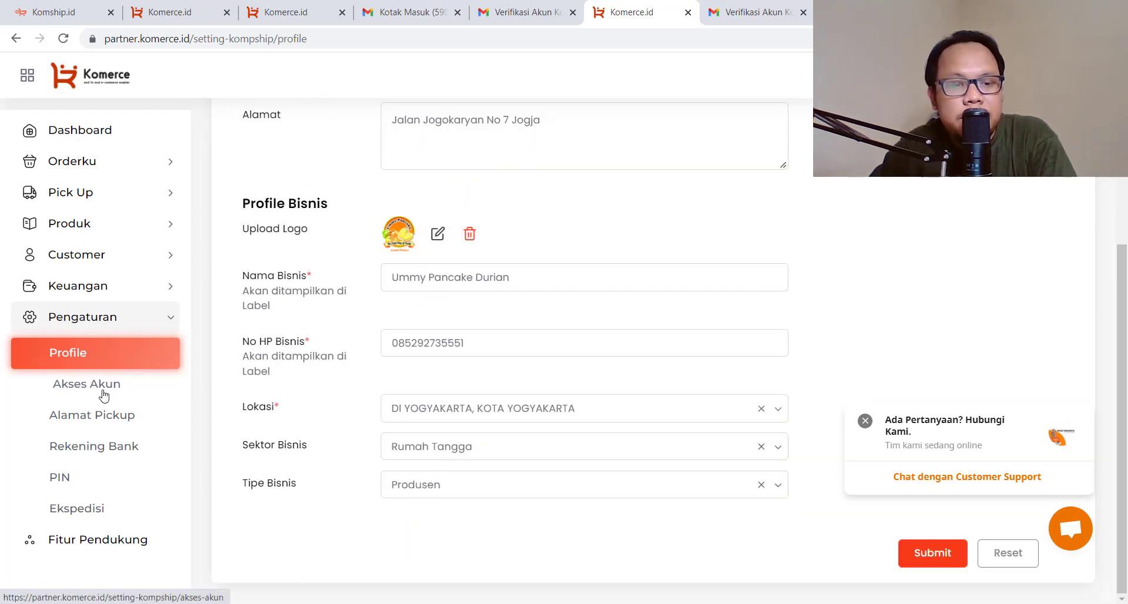
left_click(104, 451)
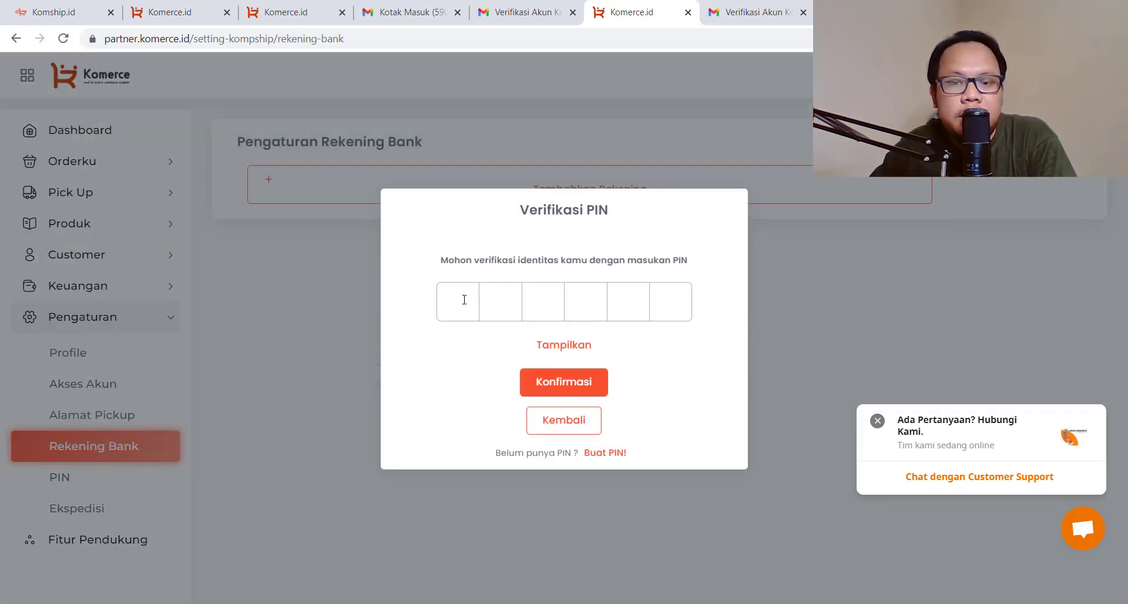
Enter a new six-digit security PIN in the Buat PIN form
left_click(611, 454)
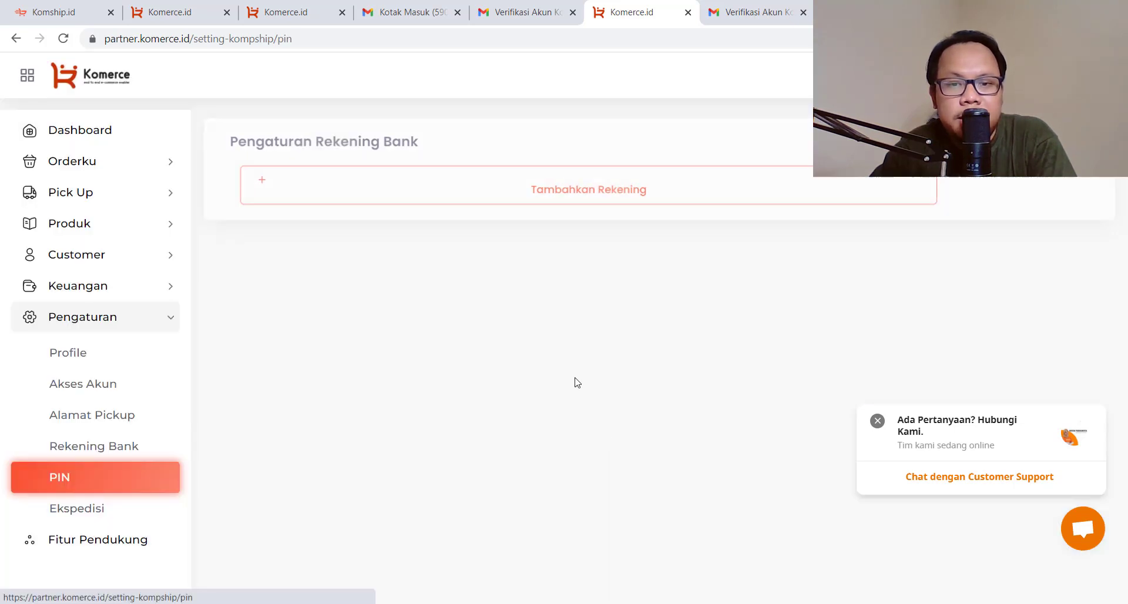
left_click(864, 197)
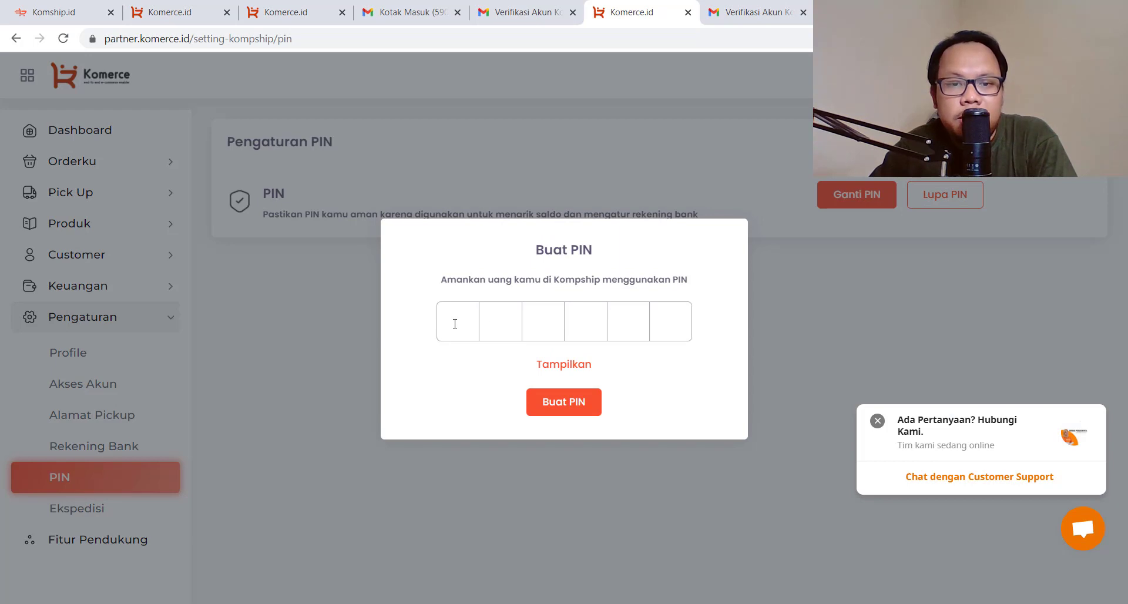
left_click(456, 322)
type("1")
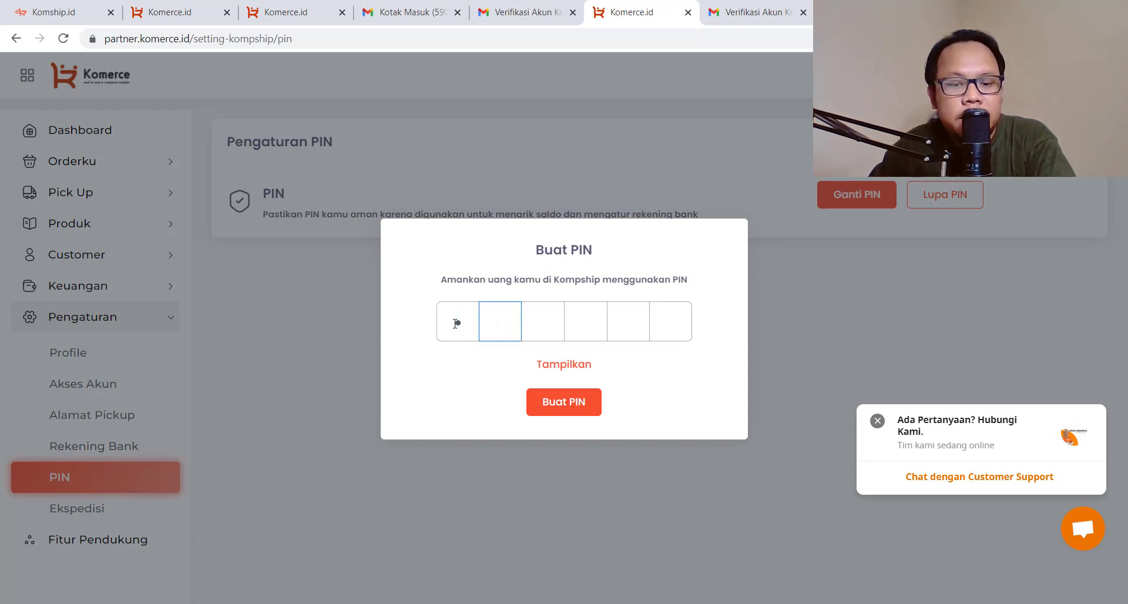
type("2")
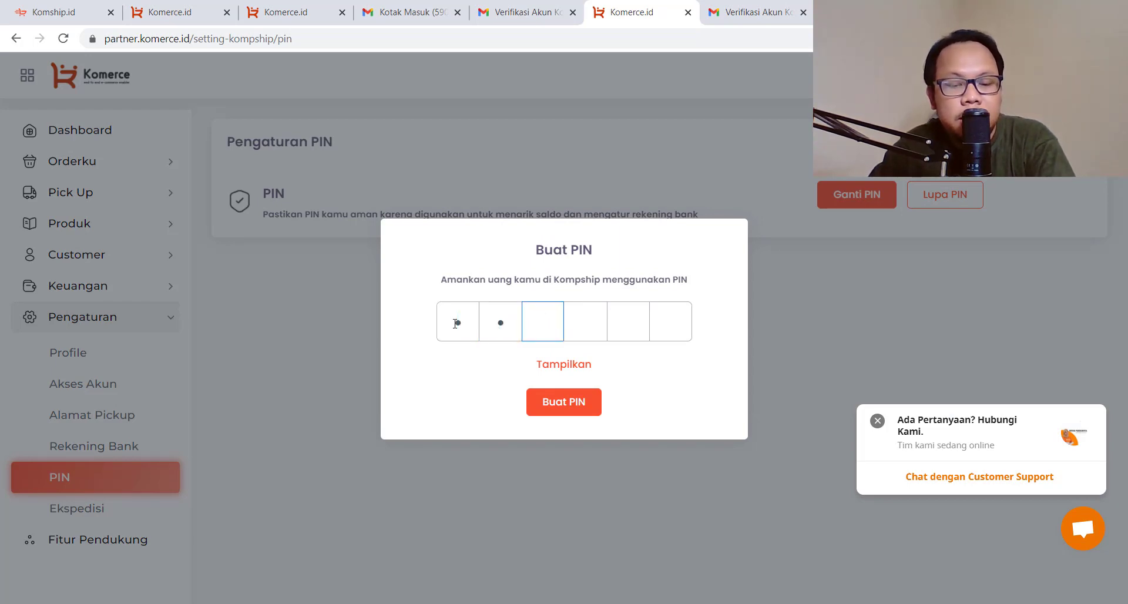
type("3456")
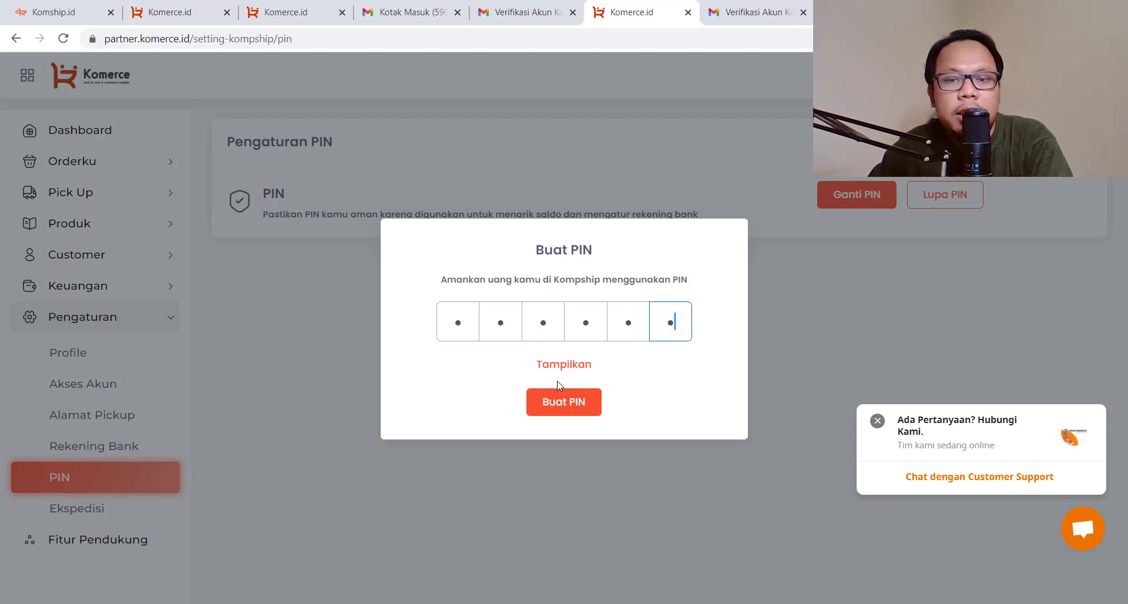
left_click(559, 405)
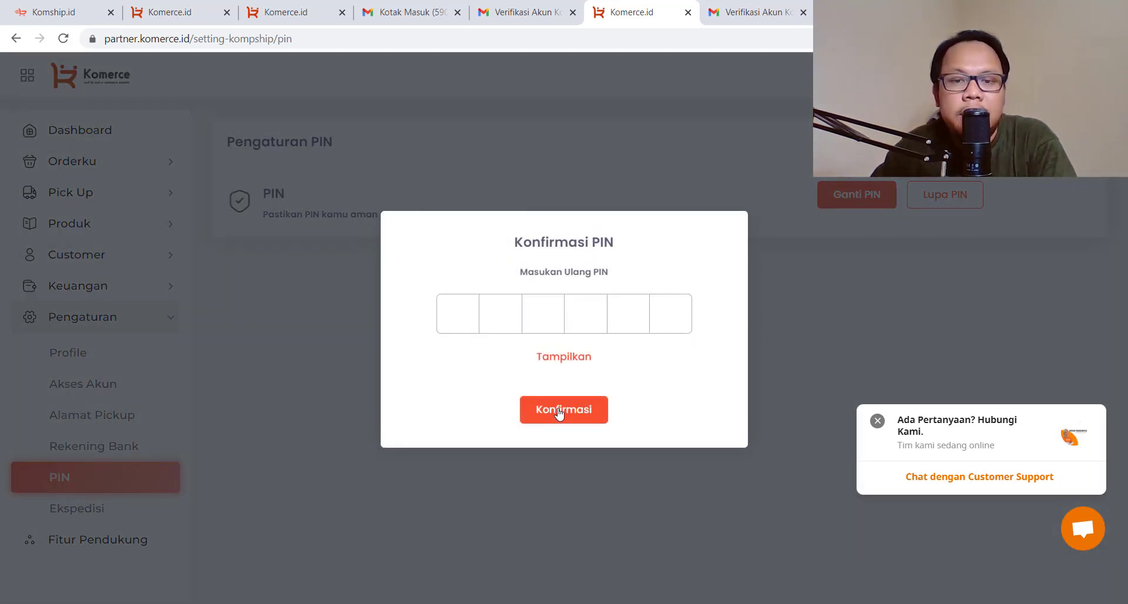
Re-enter the PIN to confirm it, close the success message, and return to Rekening Bank
left_click(457, 316)
type("123")
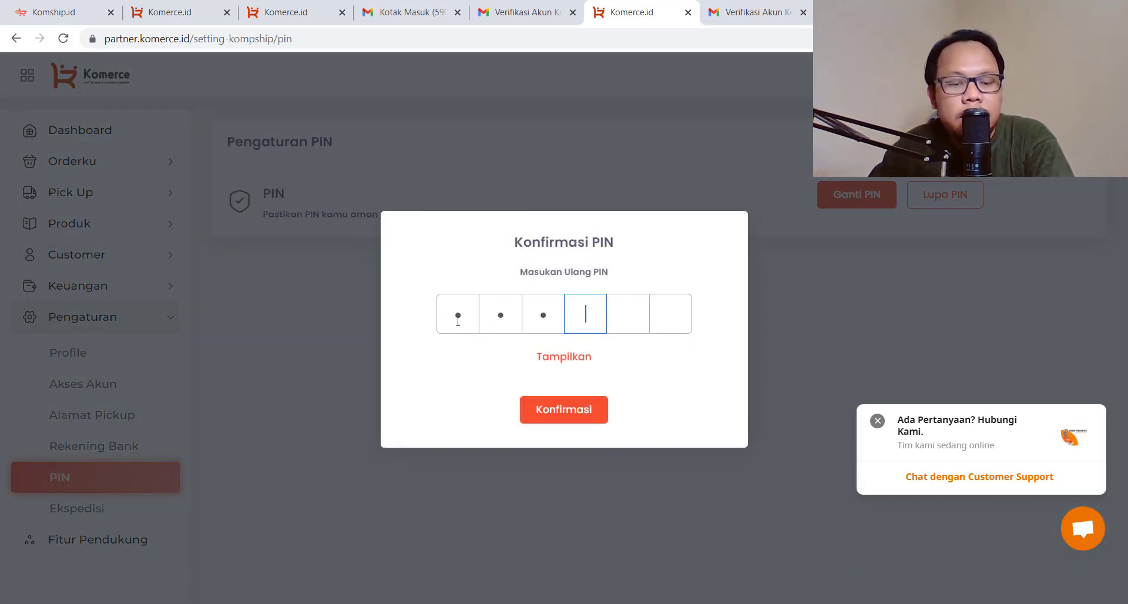
type("456")
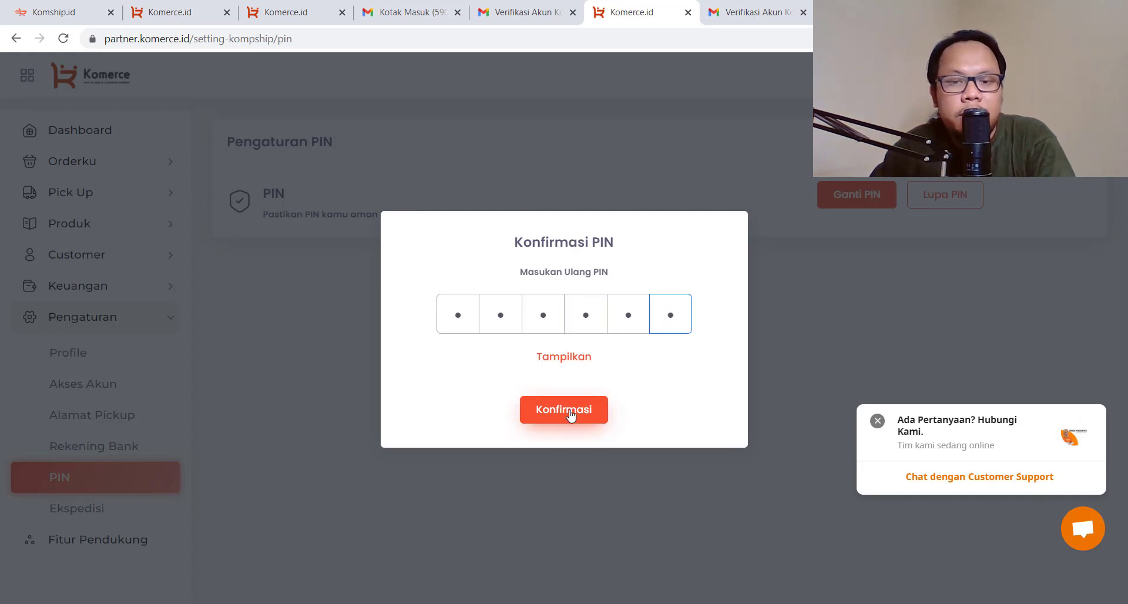
left_click(569, 413)
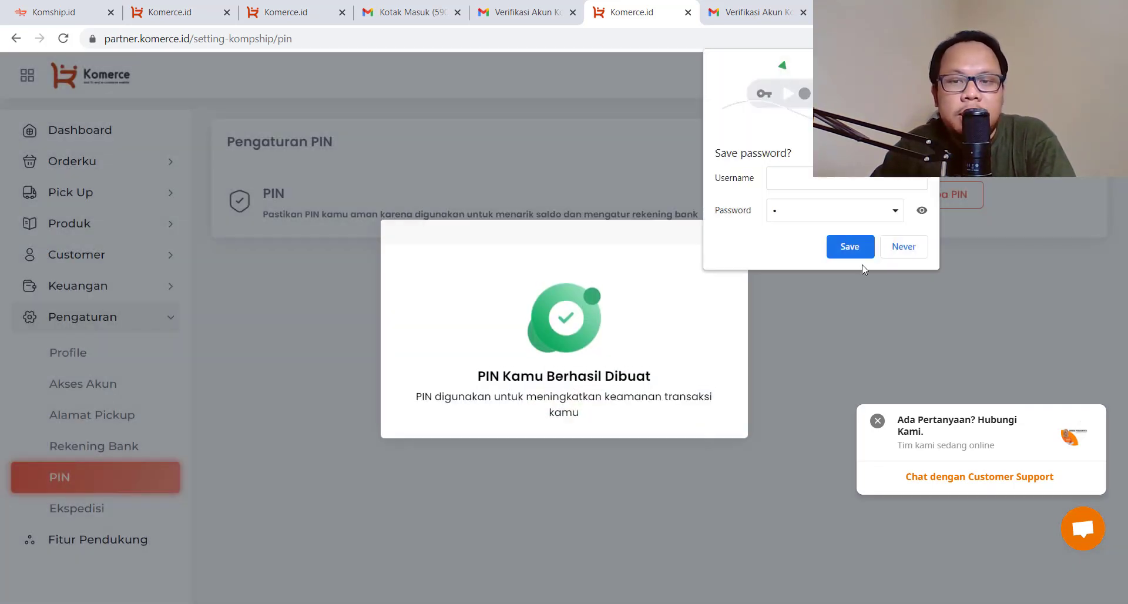
left_click(850, 247)
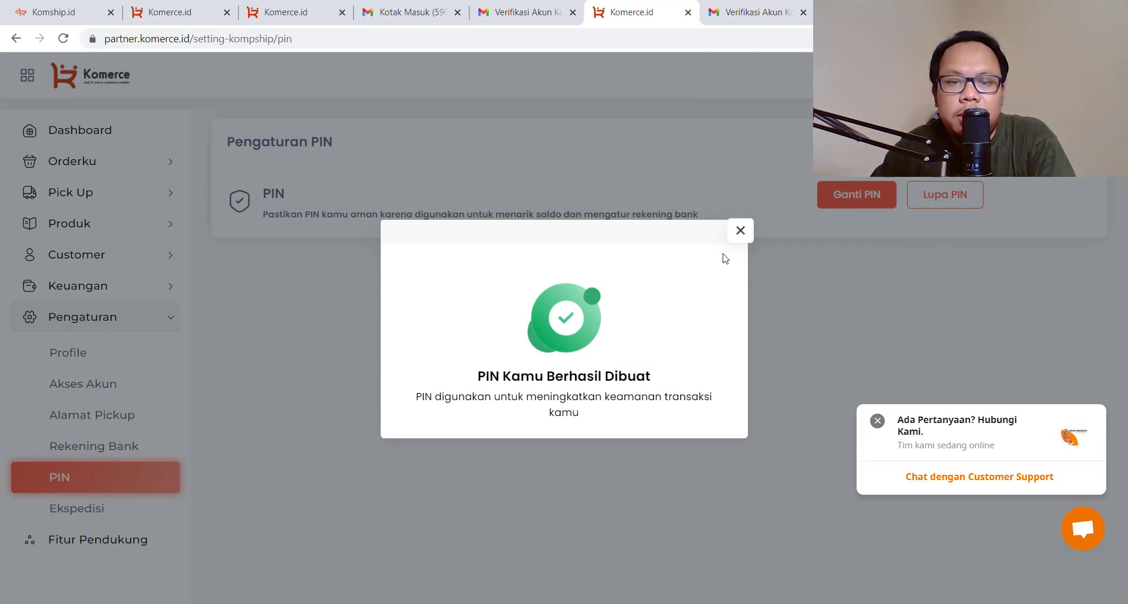
left_click(740, 231)
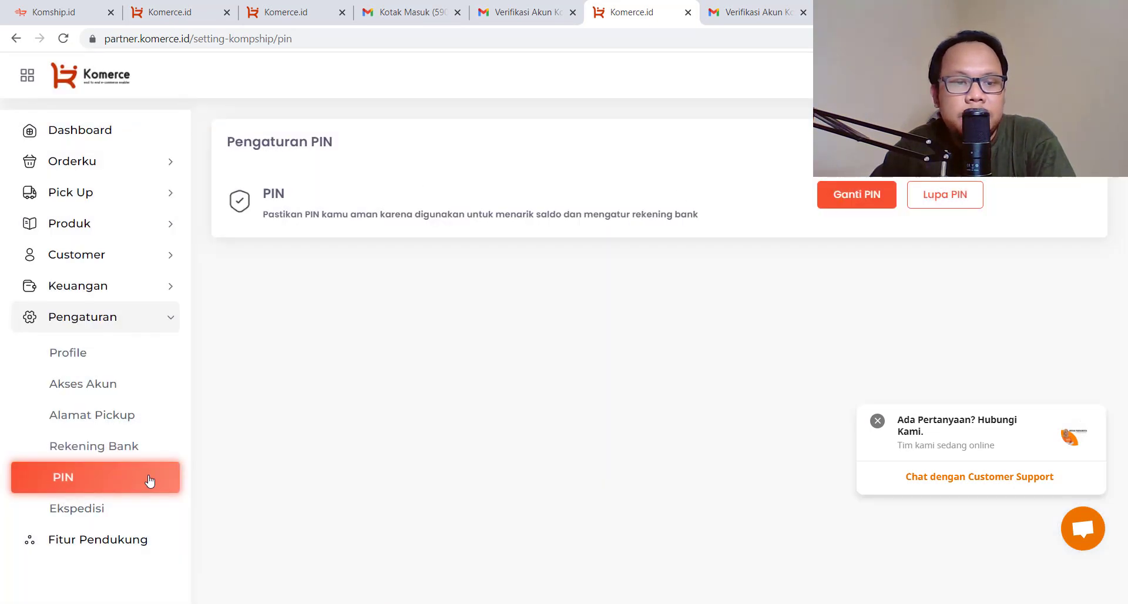
left_click(112, 452)
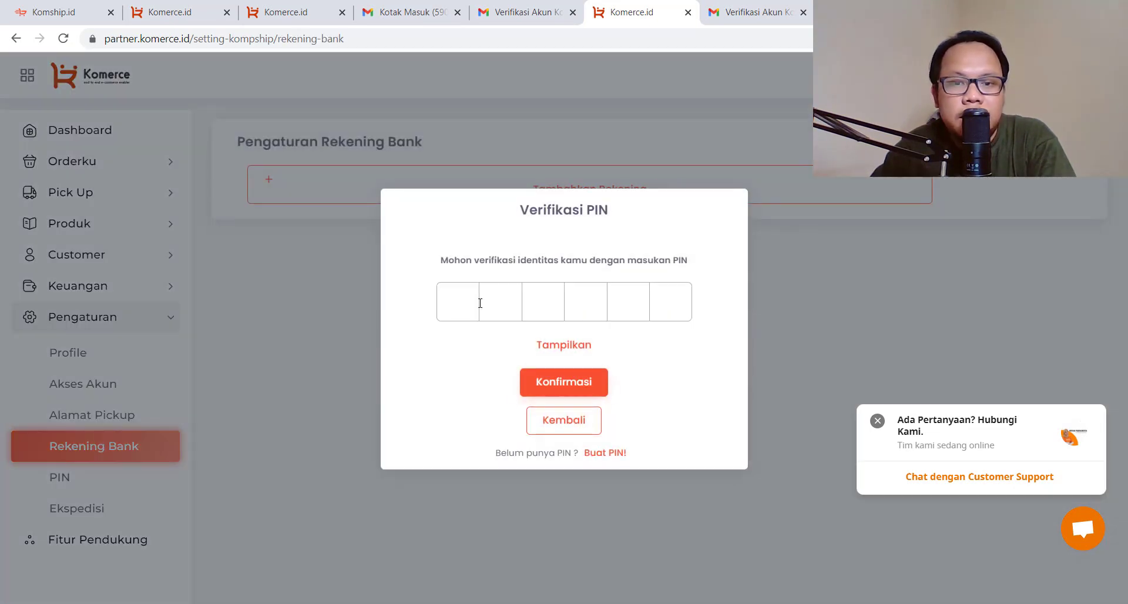
Verify the PIN to unlock the bank account settings
left_click(458, 303)
type("123")
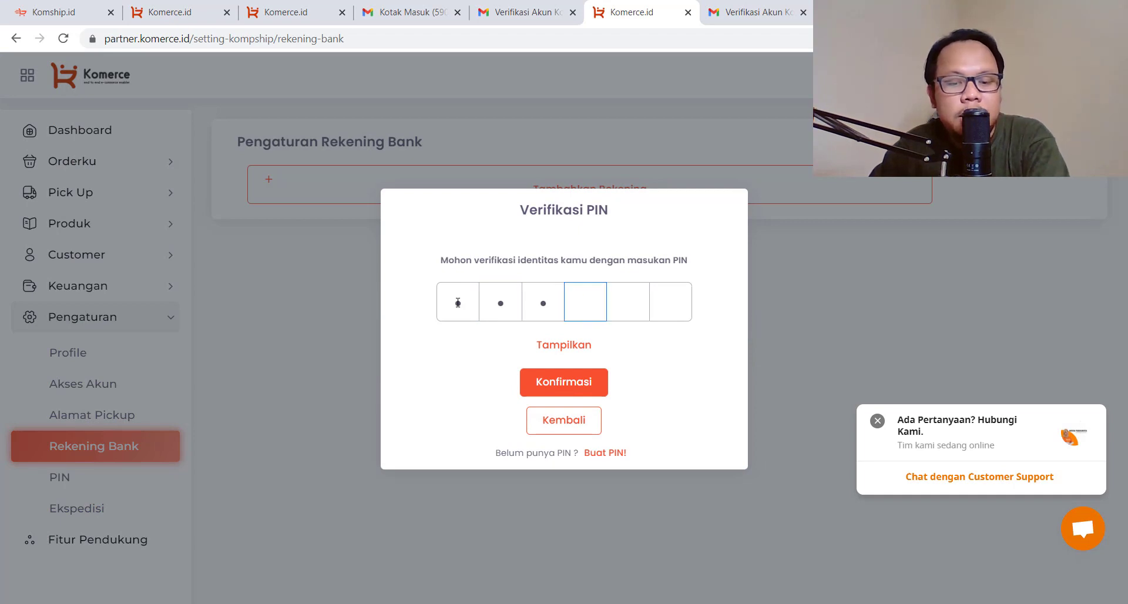
type("456")
left_click(566, 383)
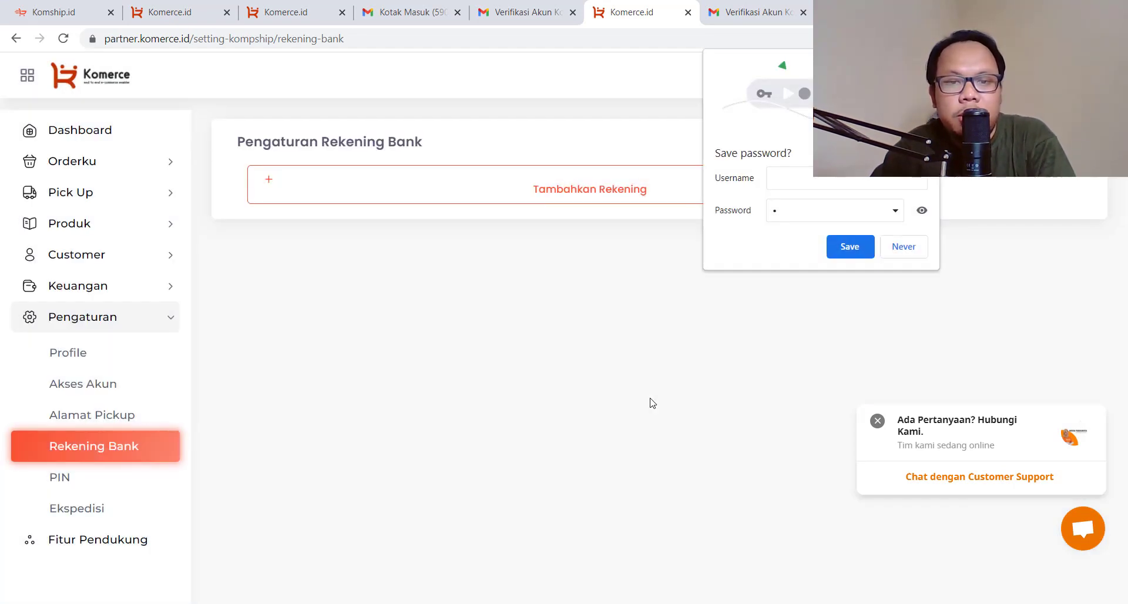
Add a new bank account and choose Bank Mandiri as the bank
left_click(573, 191)
left_click(491, 211)
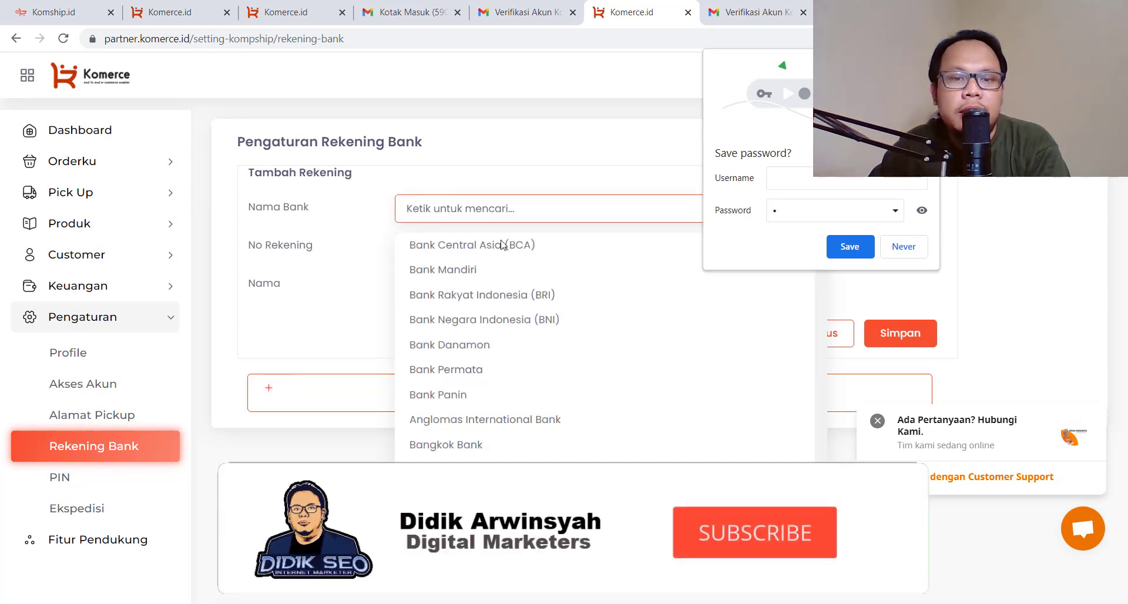
scroll(500, 385, "down", 3)
scroll(499, 385, "down", 3)
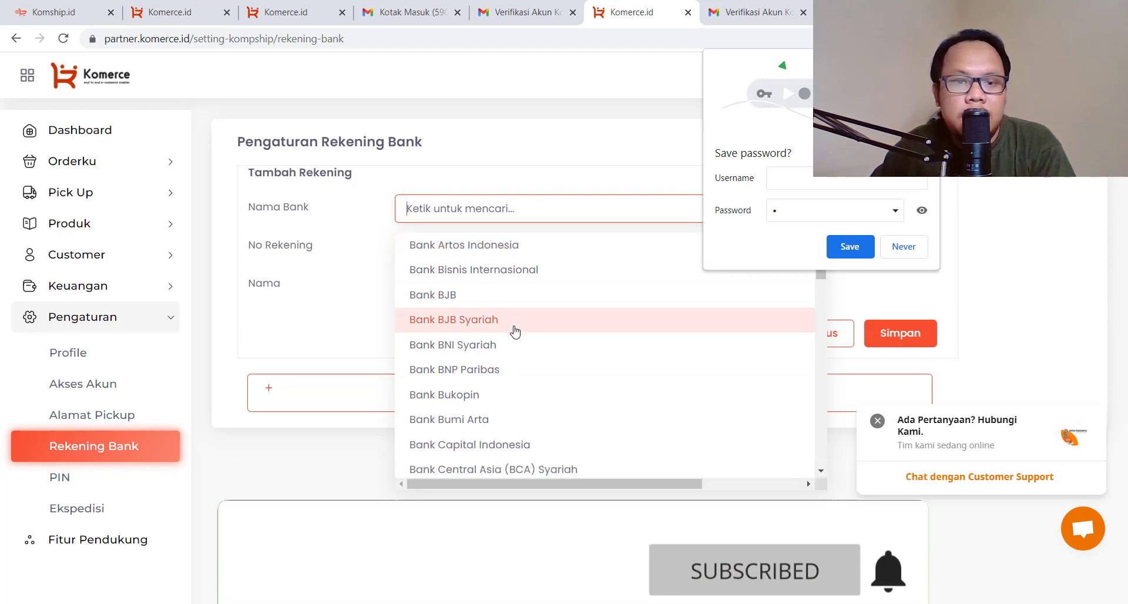
scroll(514, 329, "down", 3)
scroll(511, 311, "up", 6)
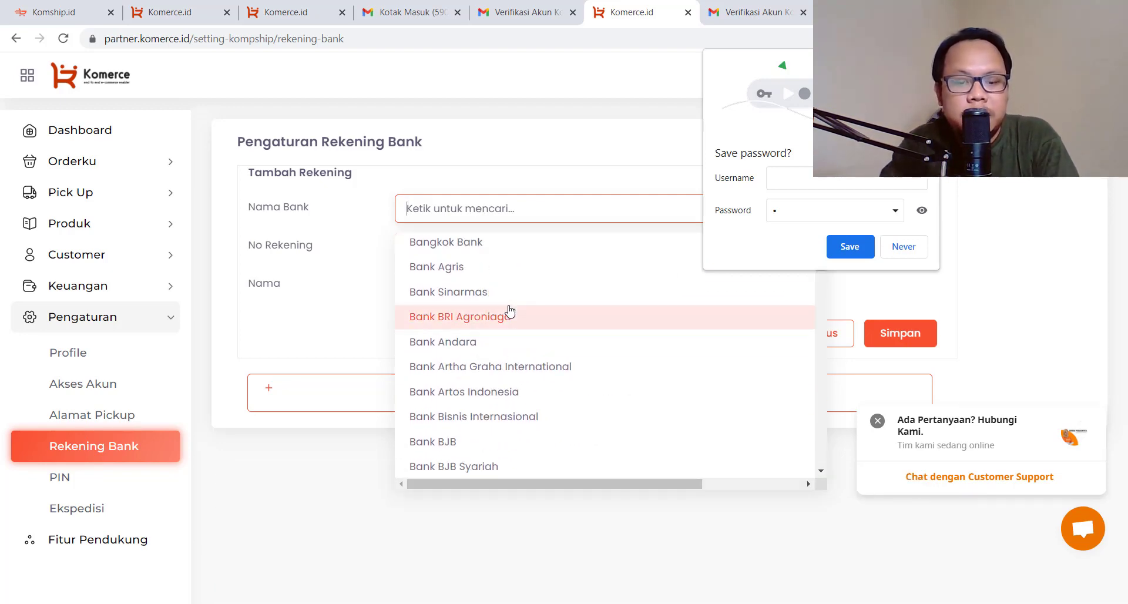
type("bank man")
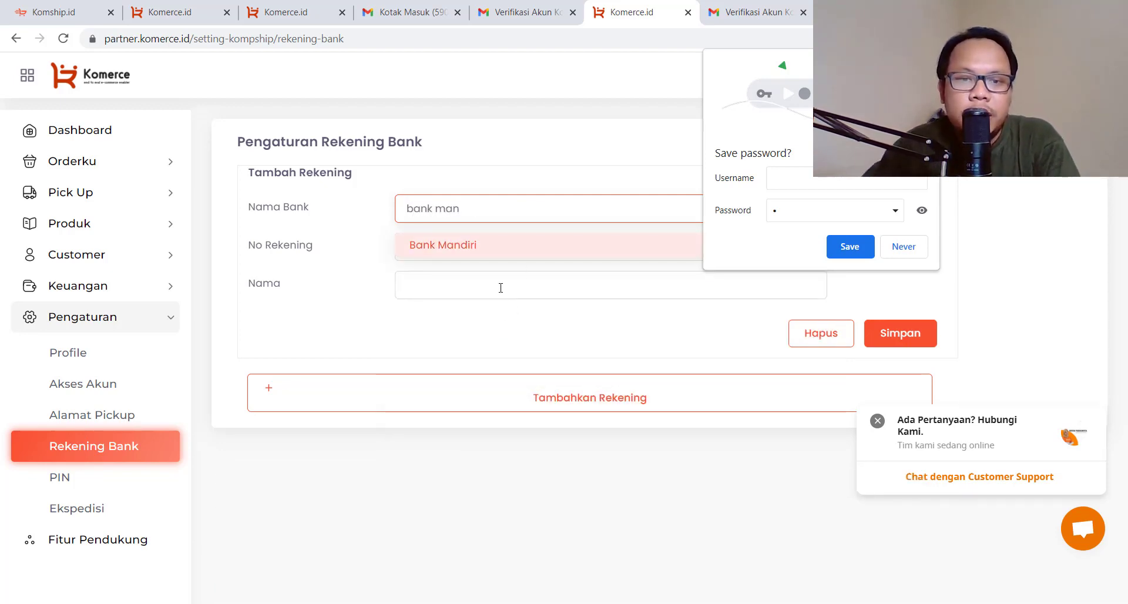
left_click(530, 255)
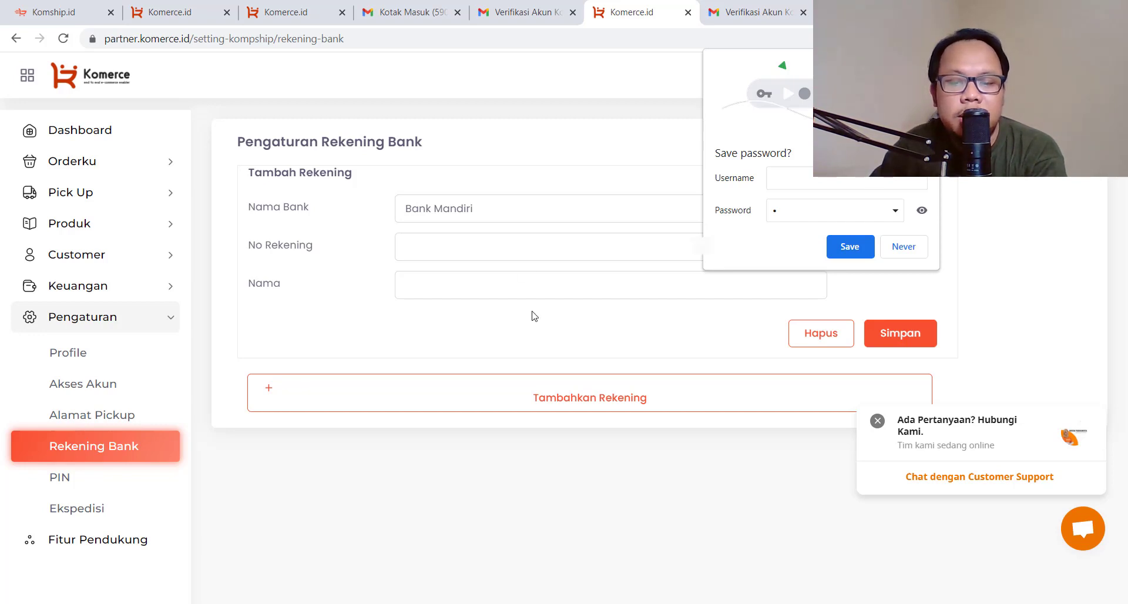
Fill in the account number and the account holder's name
left_click(470, 245)
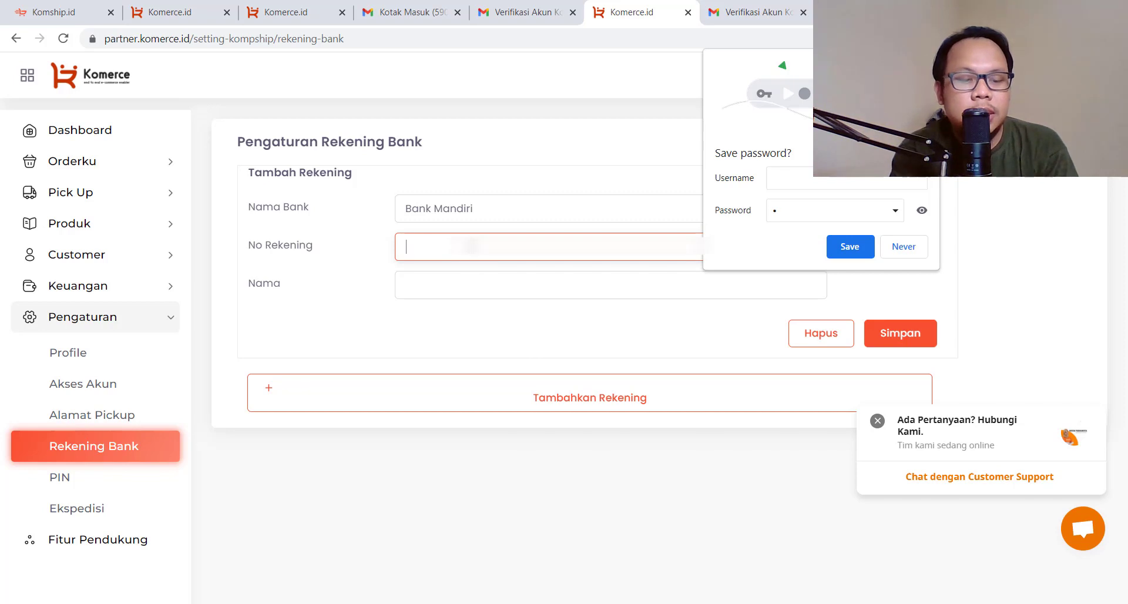
type("2")
key("BackSpace")
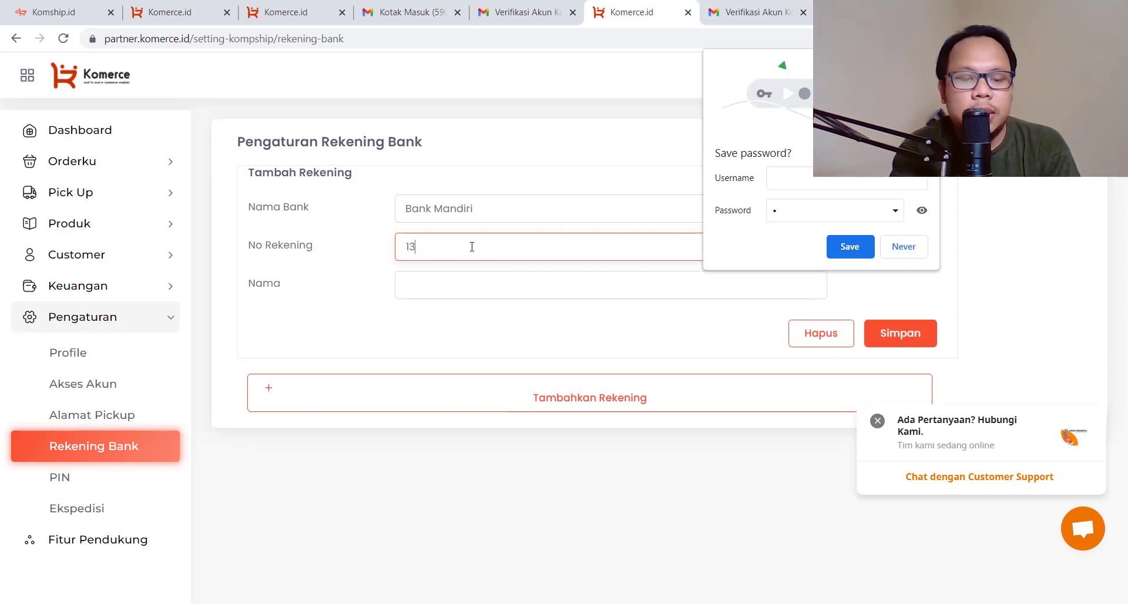
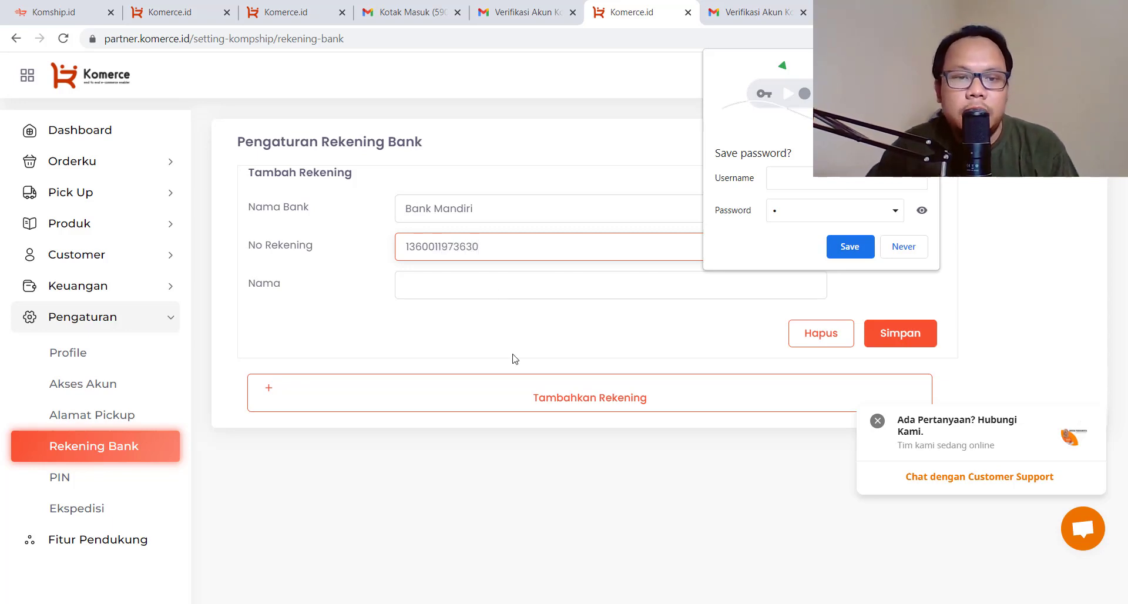
left_click(498, 292)
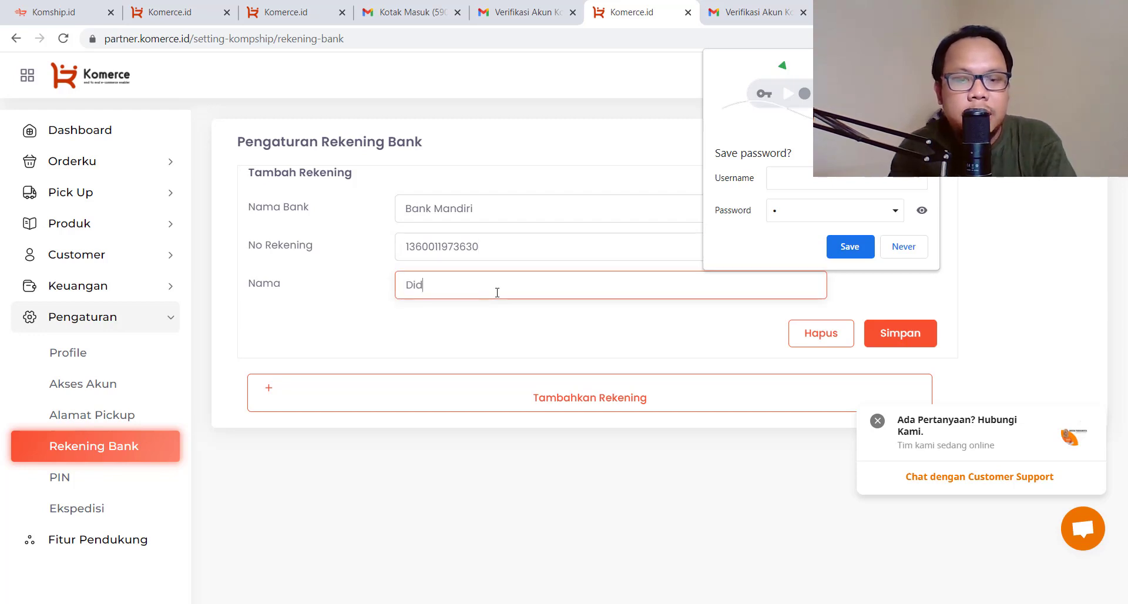
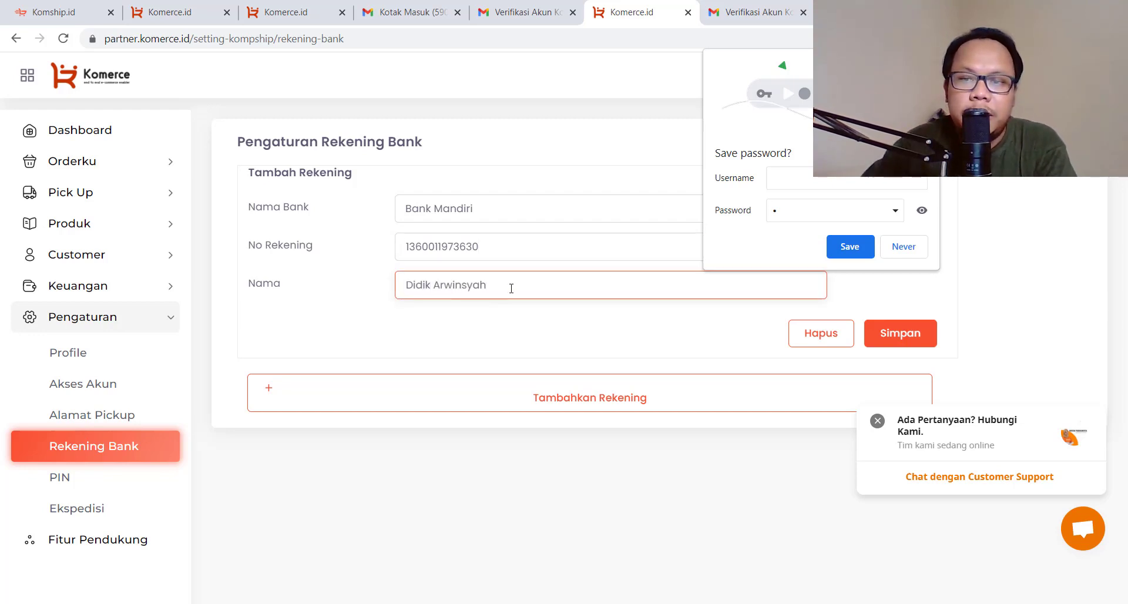
left_click(925, 63)
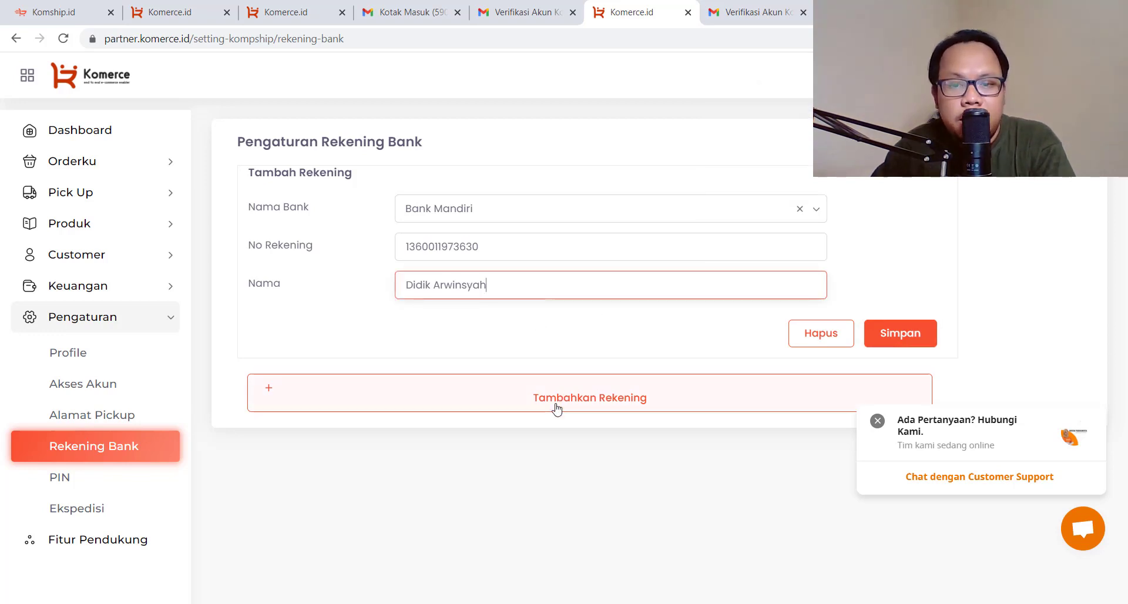
Try saving the bank account, back out of phone verification, and open Alamat Pickup
left_click(917, 332)
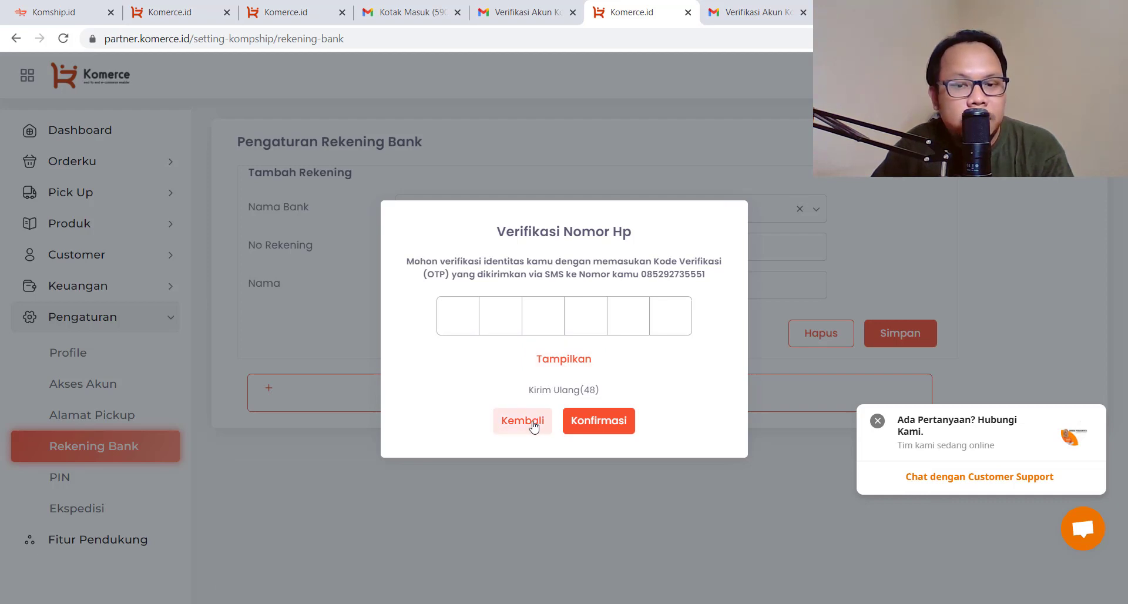
left_click(532, 423)
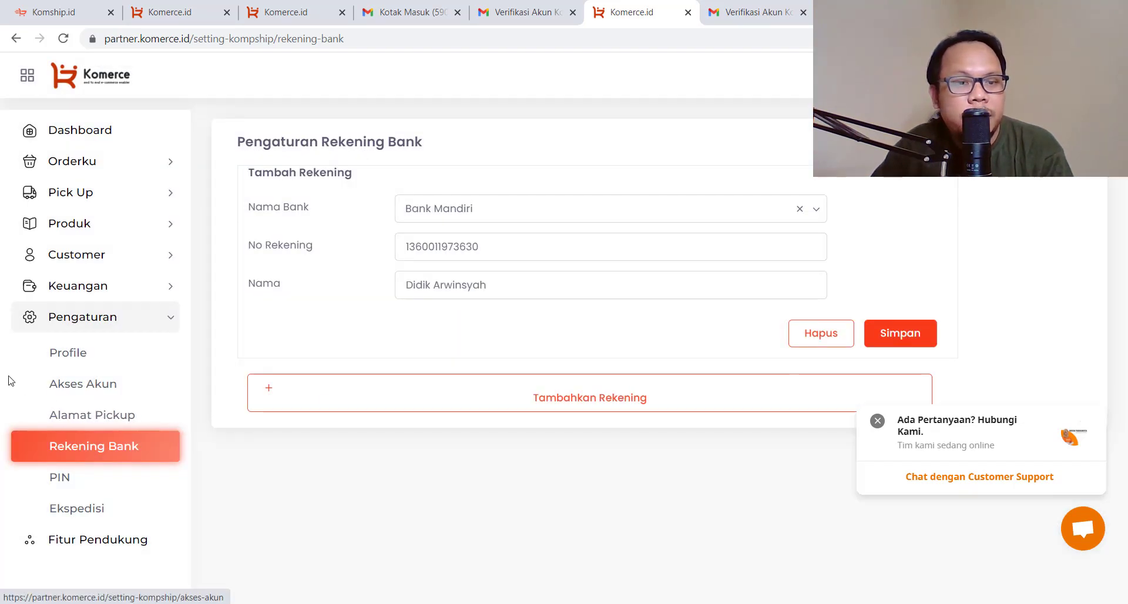
left_click(131, 413)
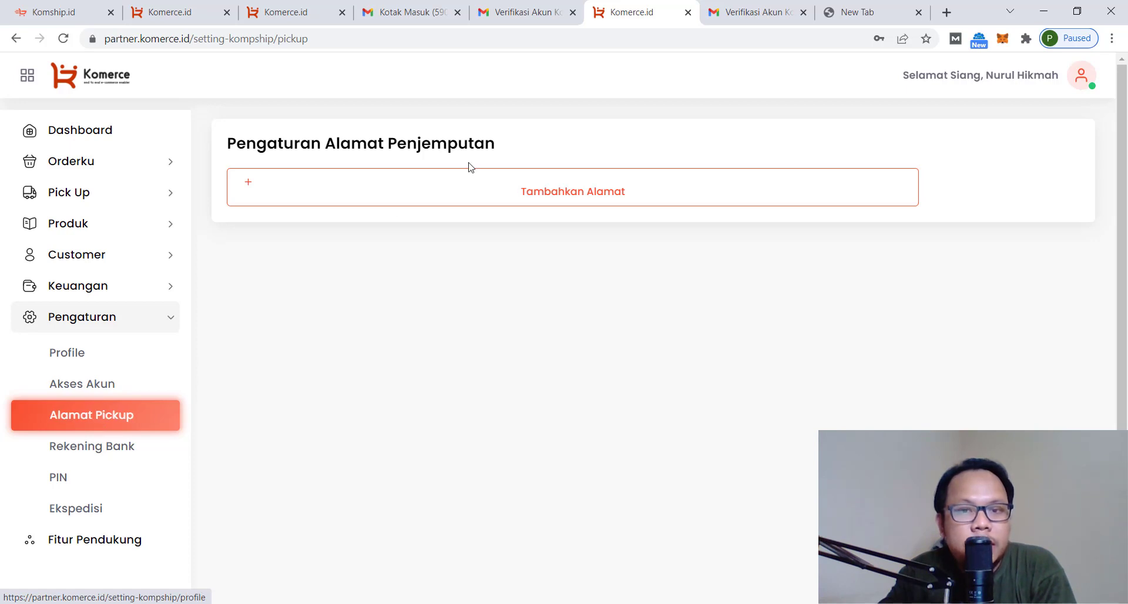
Add a pickup address named 'Ummy Pancake' in YOGYAKARTA and enter its street address
left_click(523, 185)
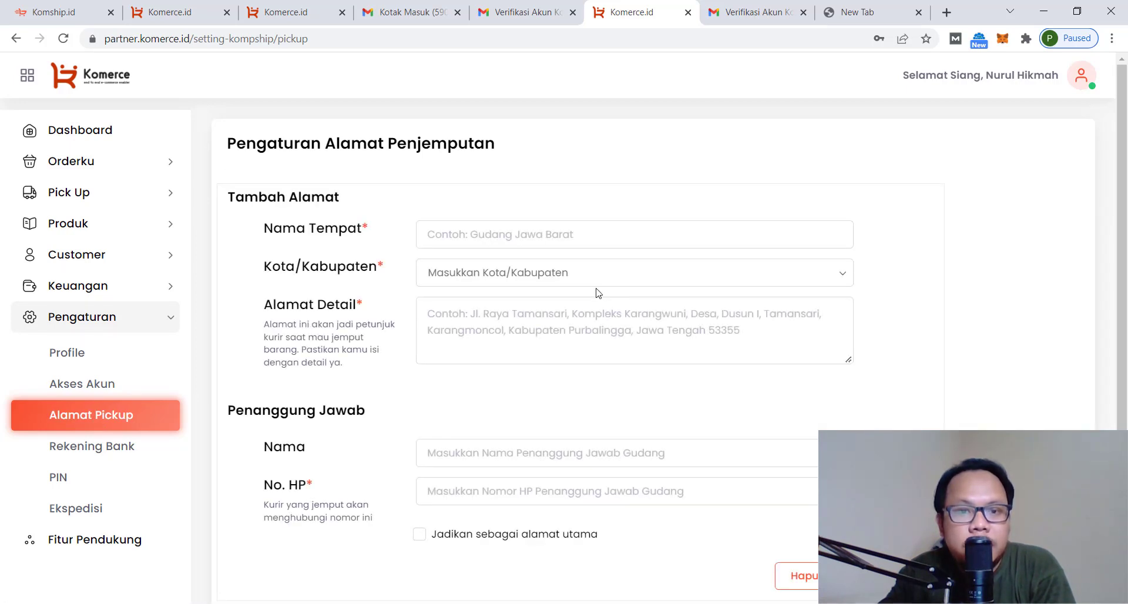
left_click(499, 234)
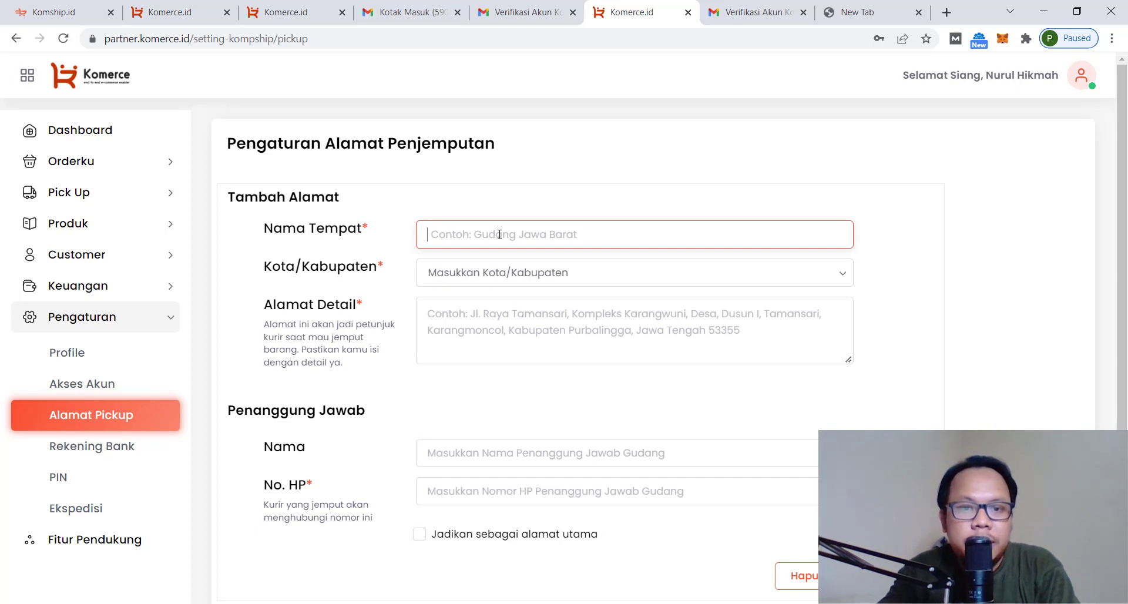
type("Ummy Oand")
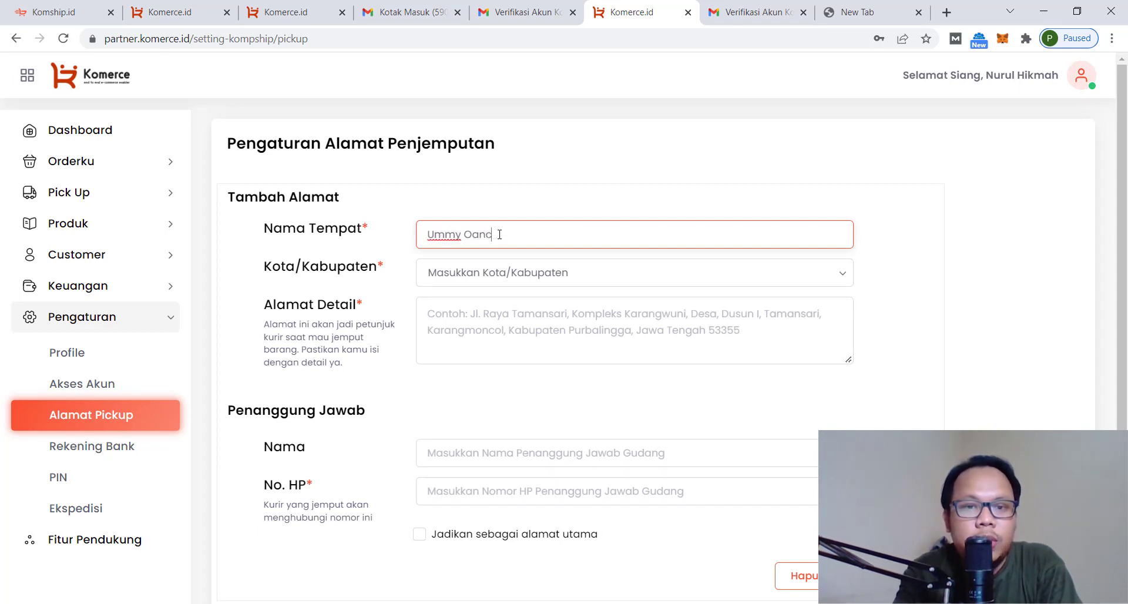
type("Pancake")
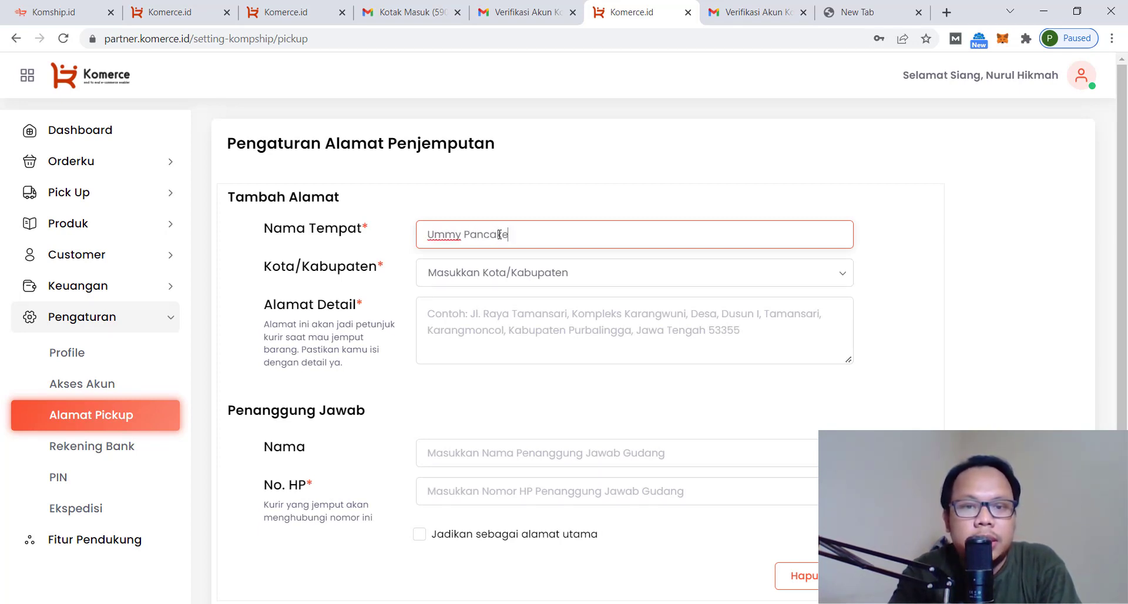
left_click(565, 283)
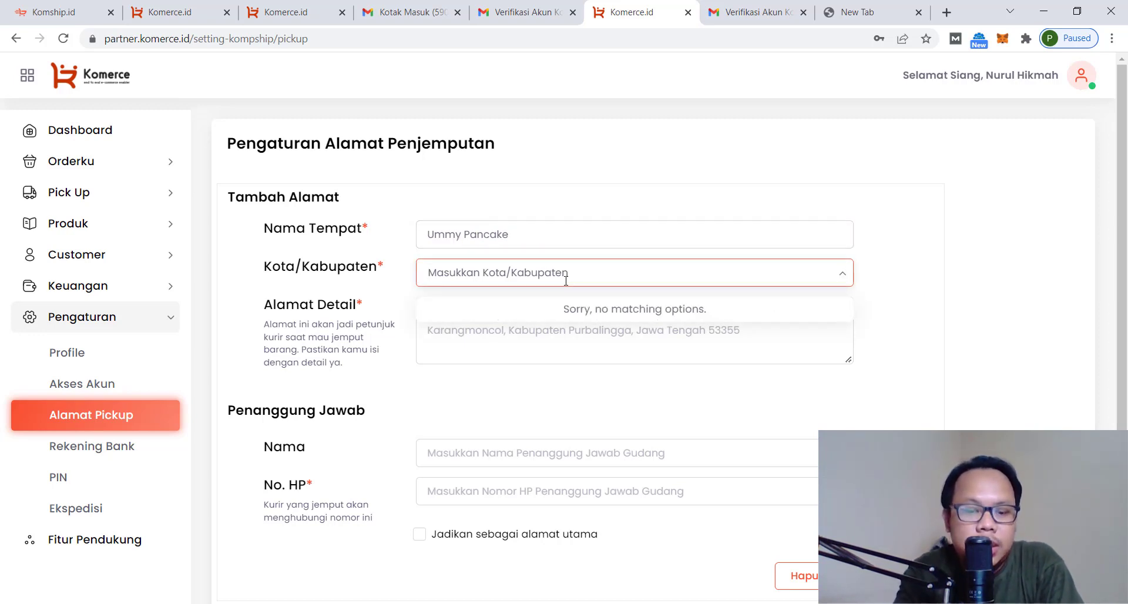
type("yogyakarta")
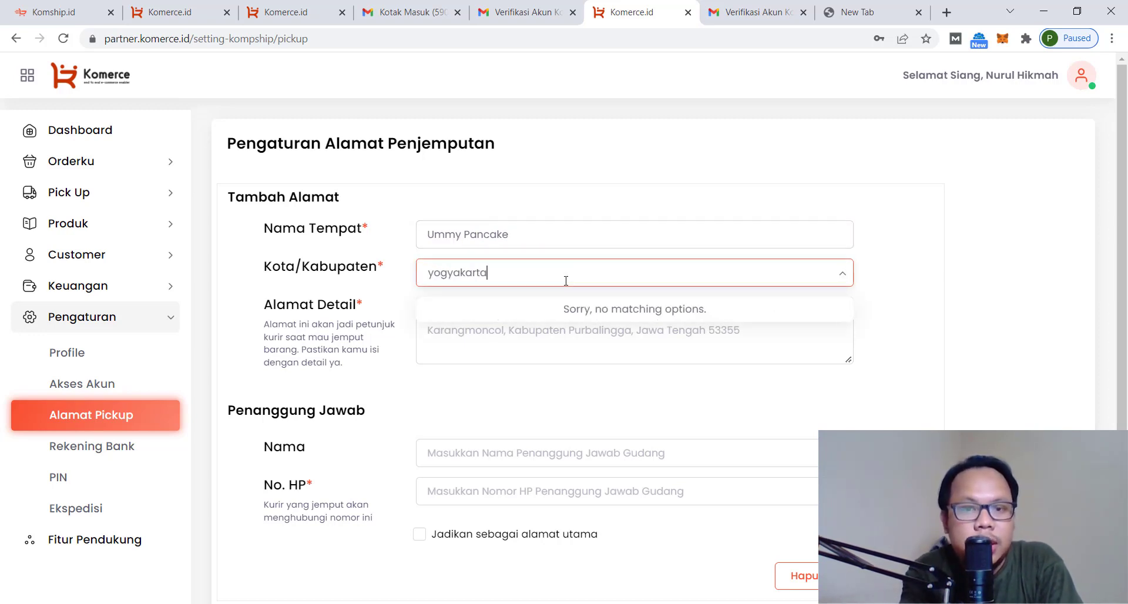
left_click(545, 307)
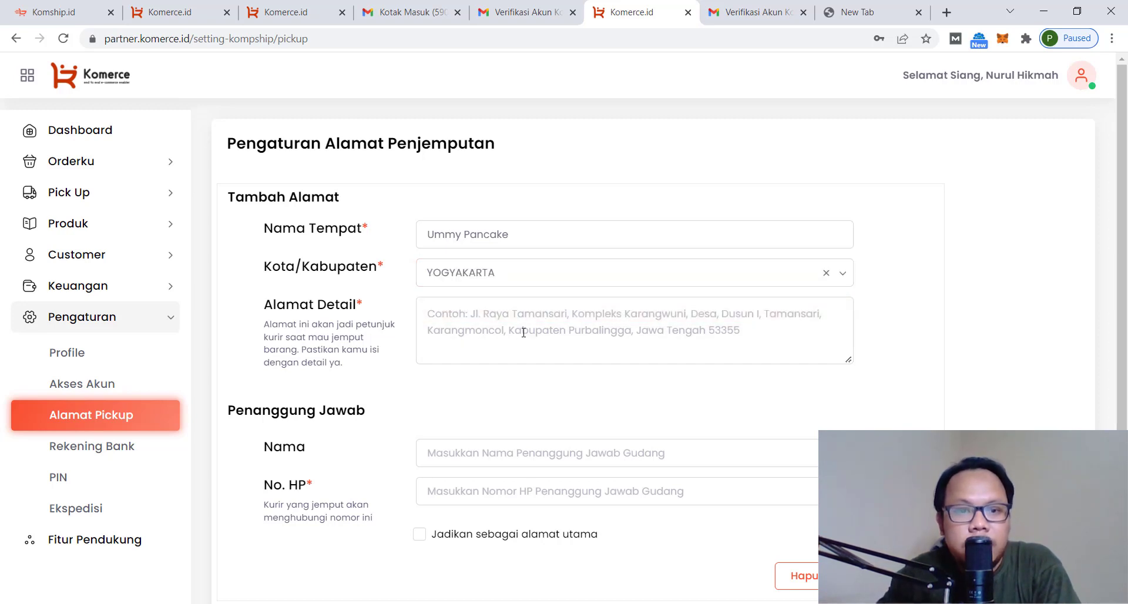
left_click(511, 336)
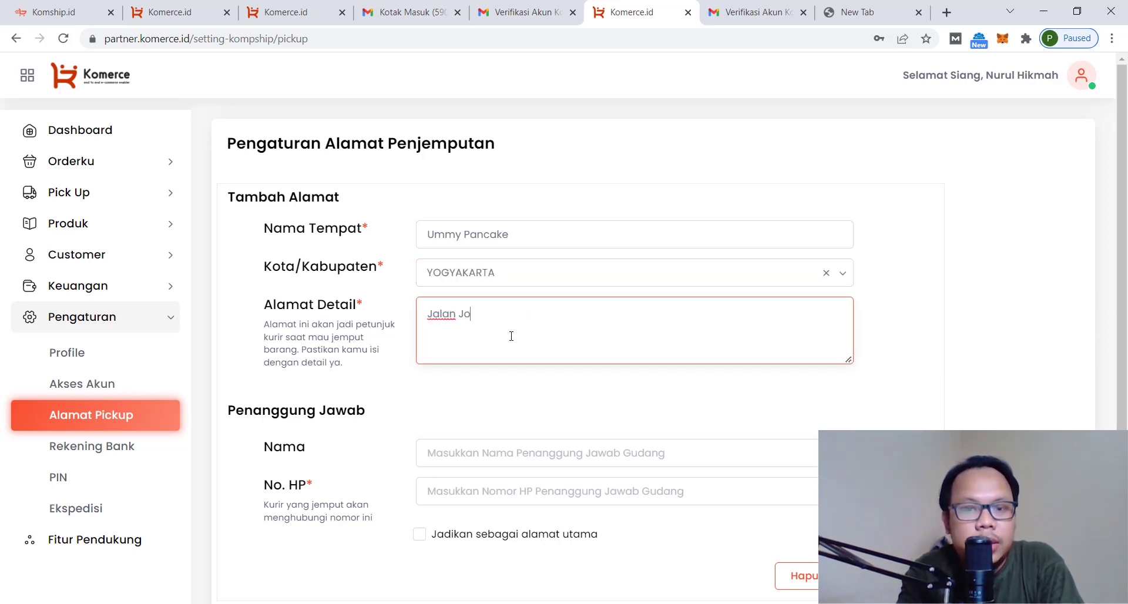
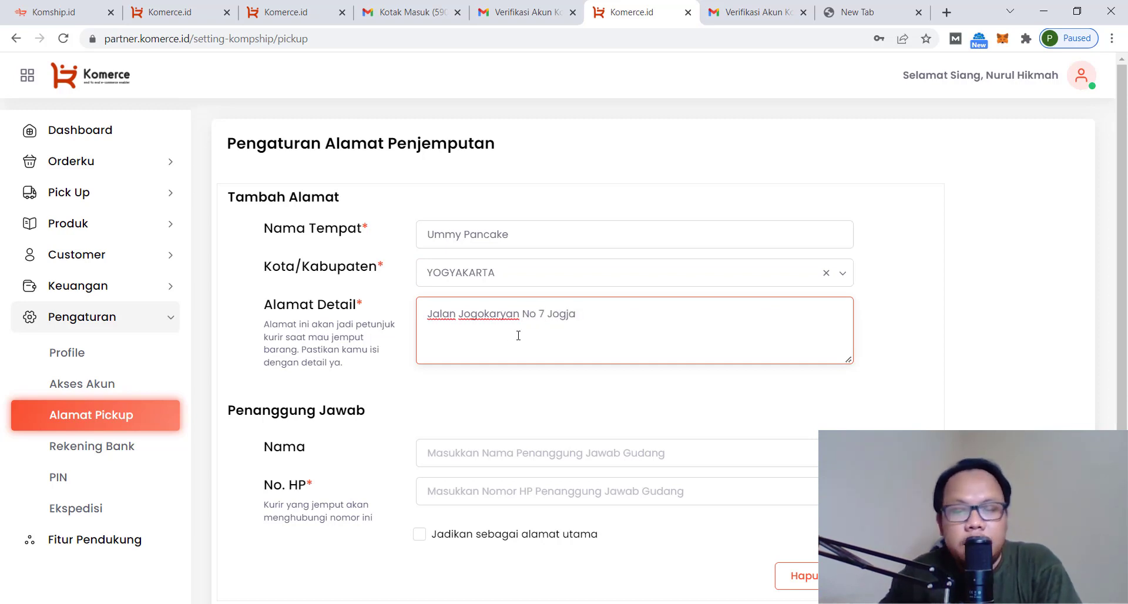
scroll(585, 370, "down", 2)
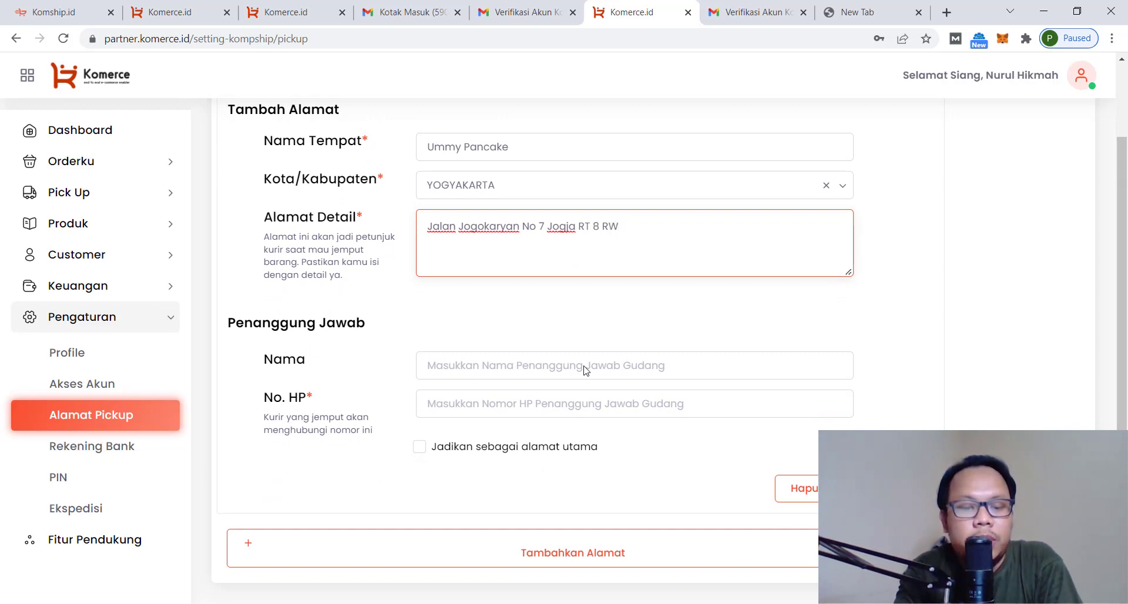
Enter the contact's name and phone, mark it as main address, and save
left_click(528, 366)
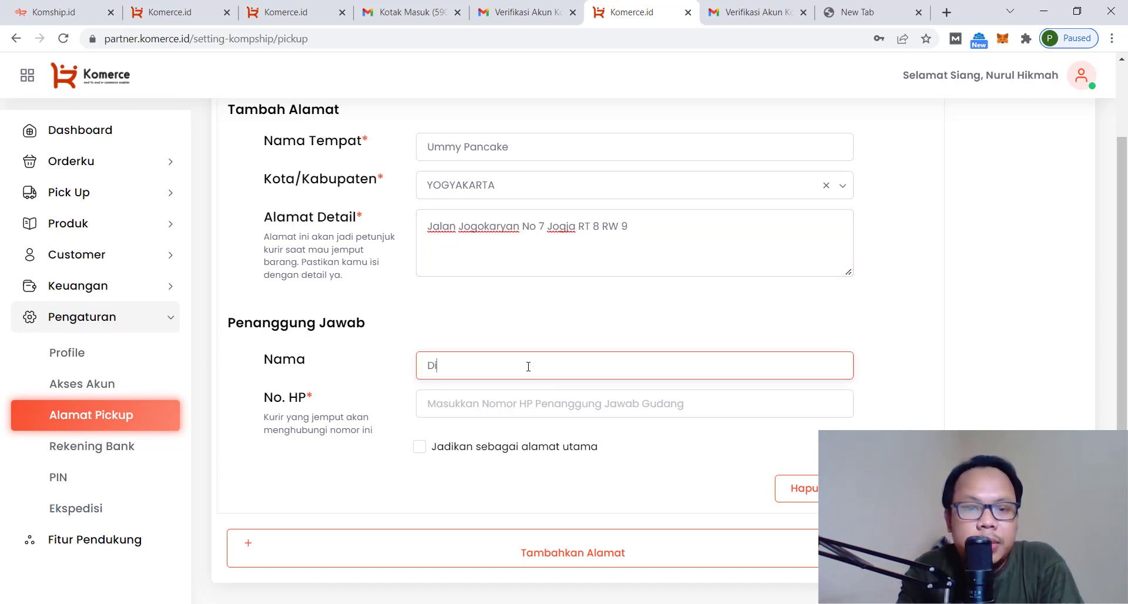
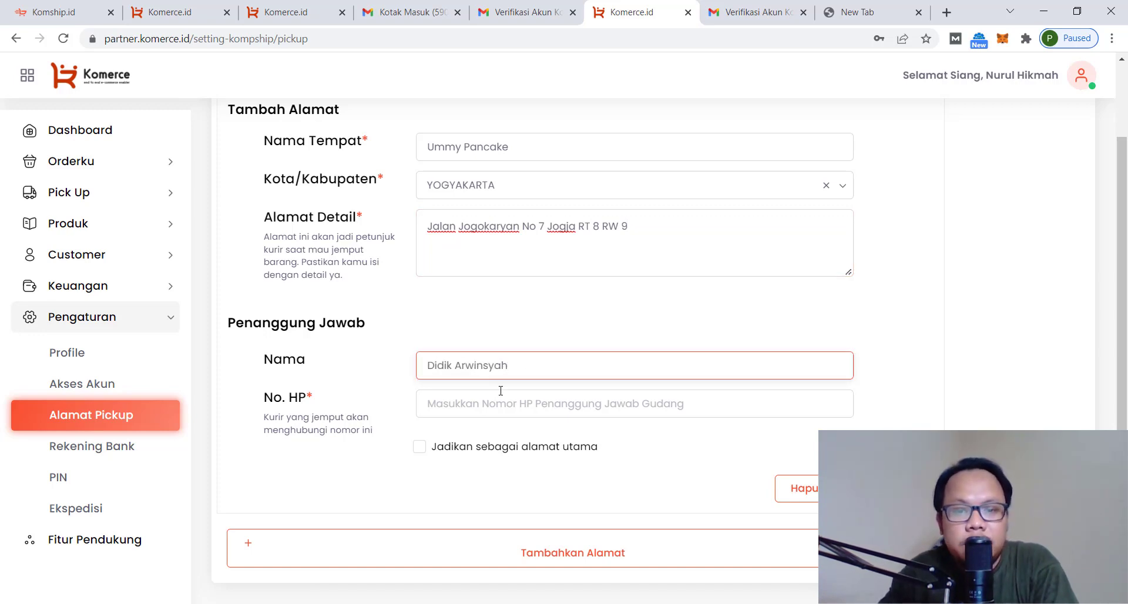
left_click(506, 398)
type("0")
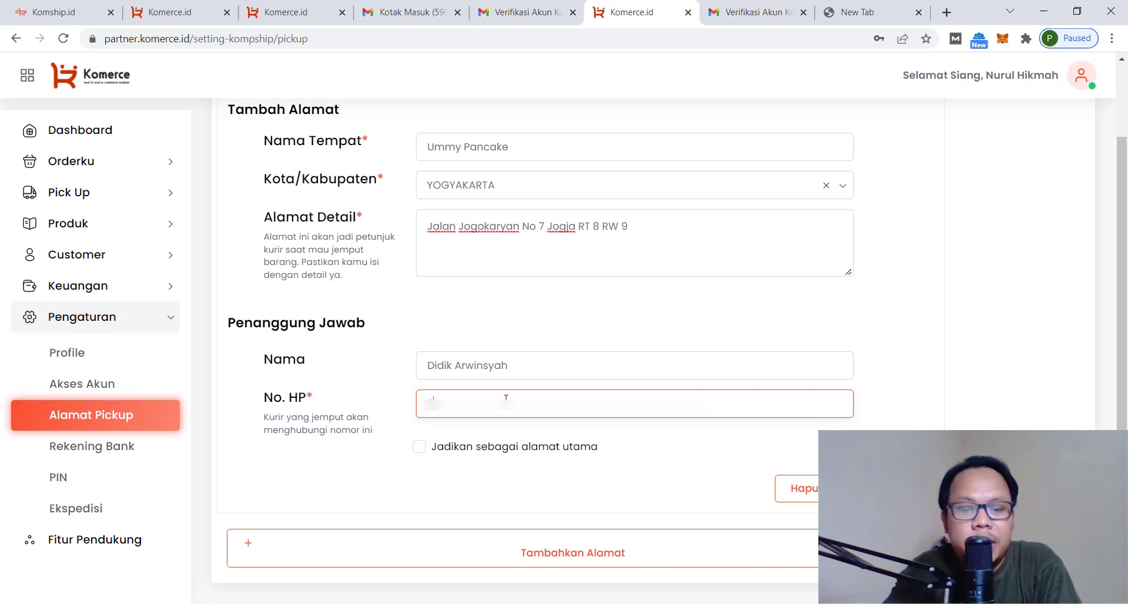
type("••••••")
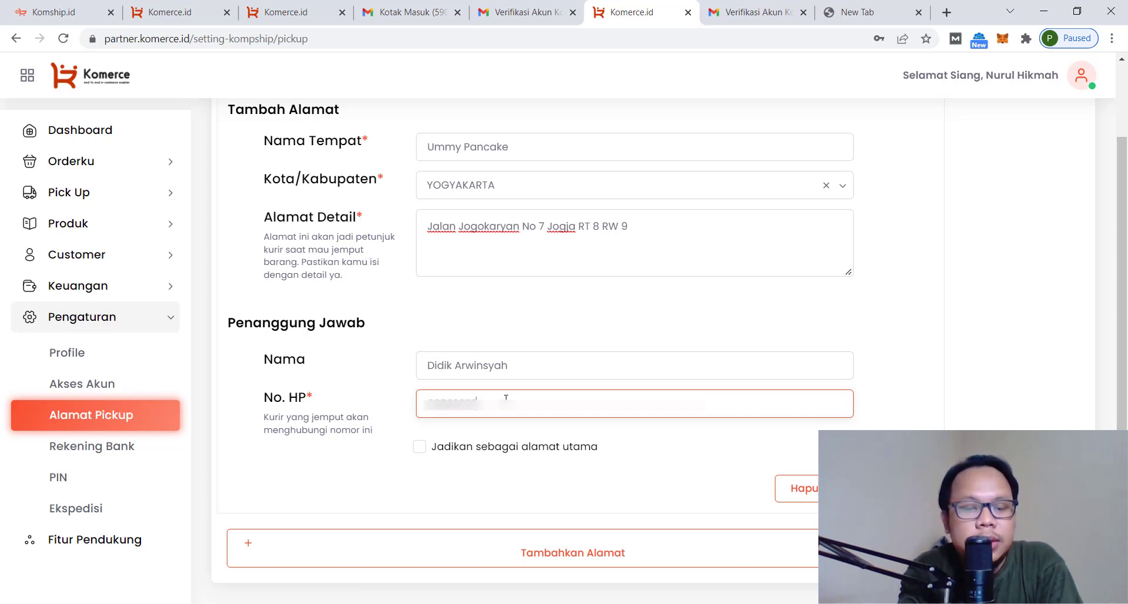
type("••••")
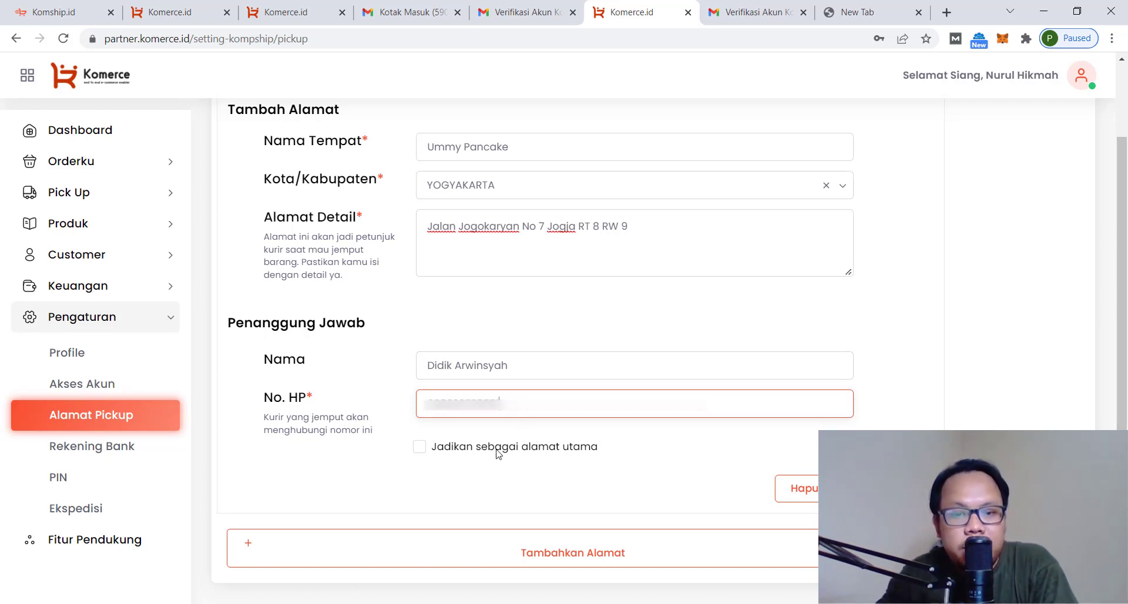
left_click(422, 449)
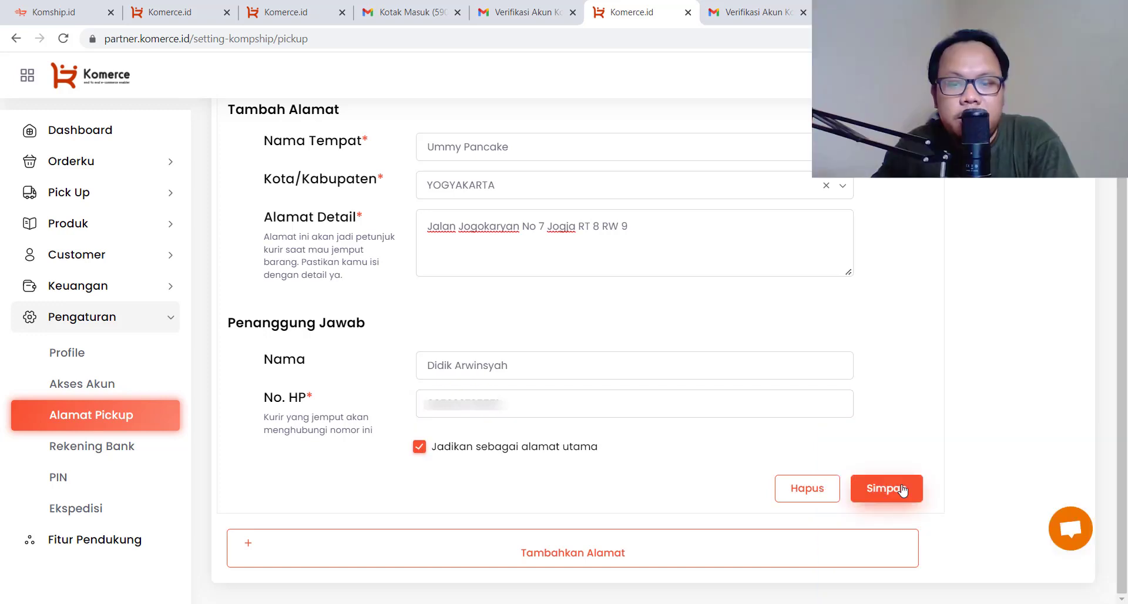
left_click(877, 489)
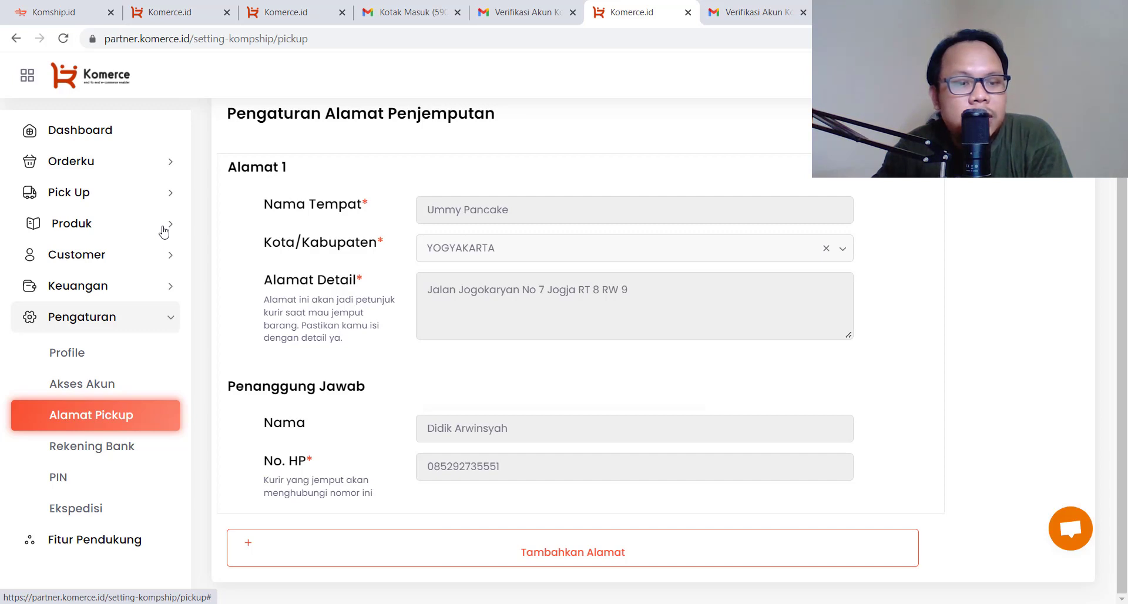
Review the enabled couriers, then open the Tambah Produk form
left_click(83, 510)
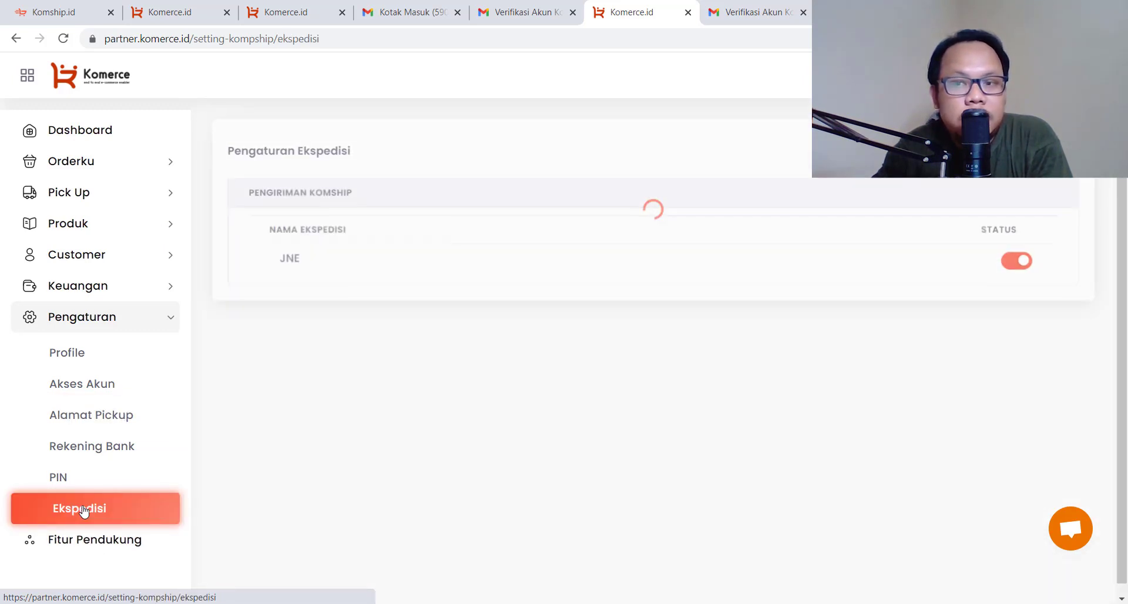
left_click(112, 229)
left_click(117, 273)
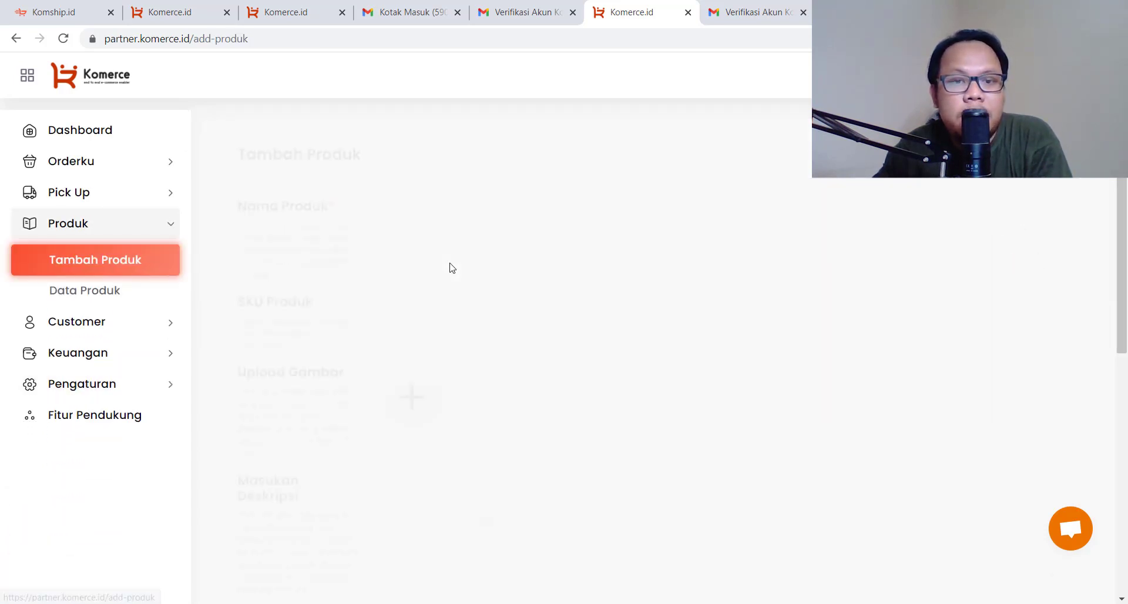
Name the product 'Pancake Durian Jumbo Mix' with SKU 002
left_click(455, 207)
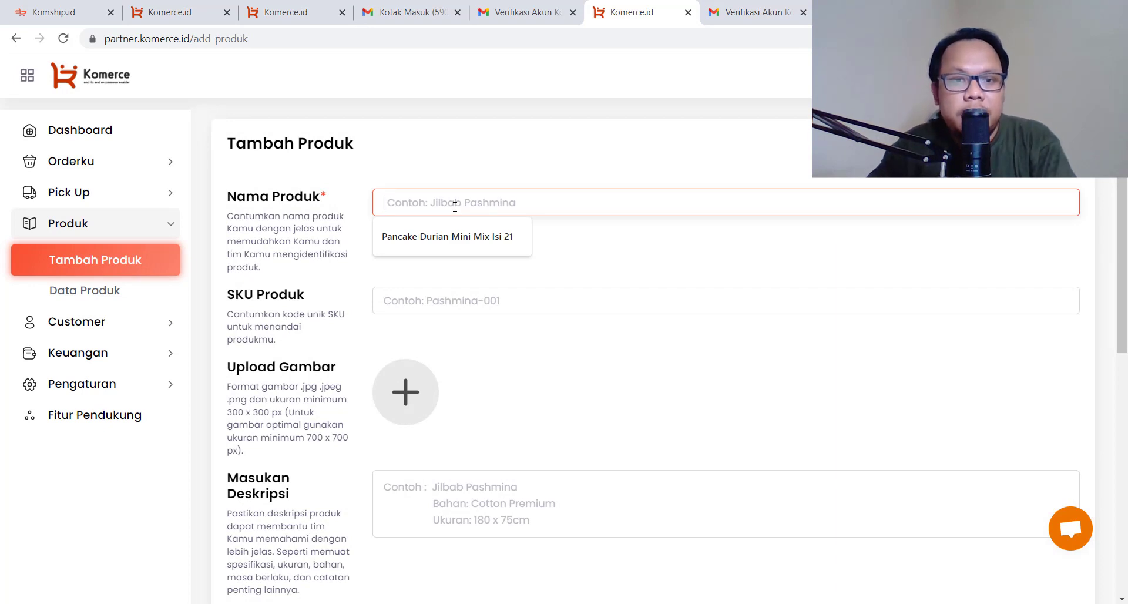
type("Pancake Durian ")
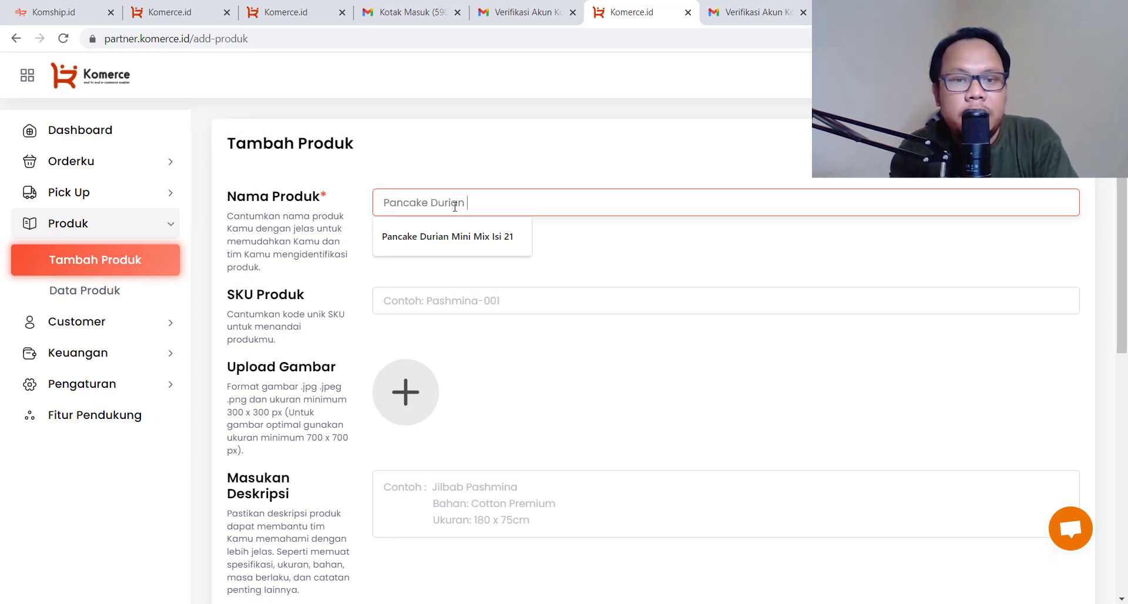
type("Mini")
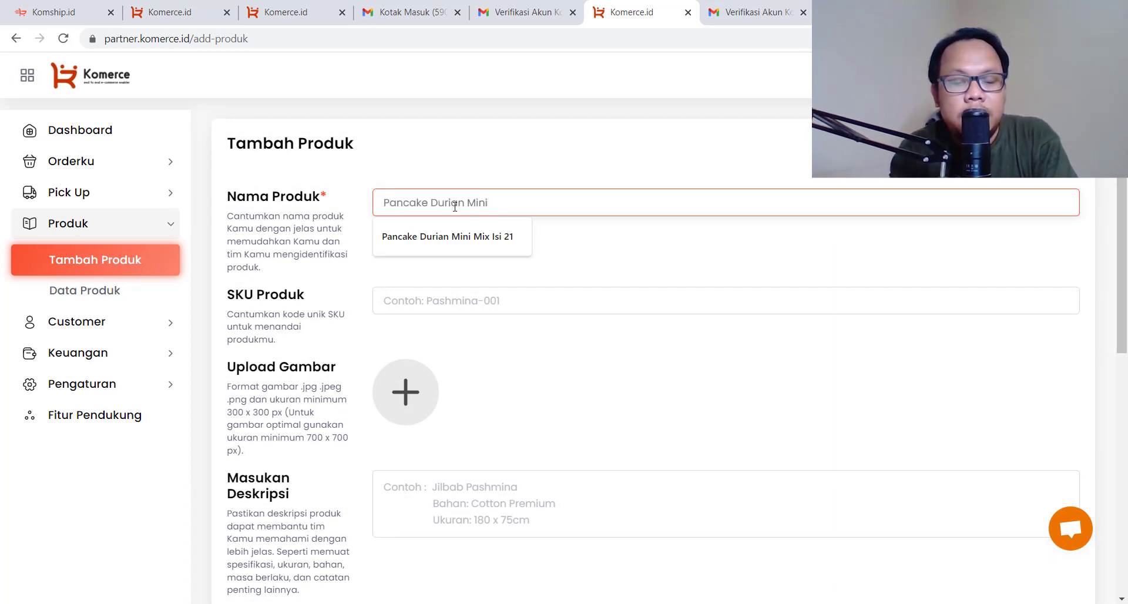
type(" Isi")
key("BackSpace")
key("BackSpace")
key("BackSpace")
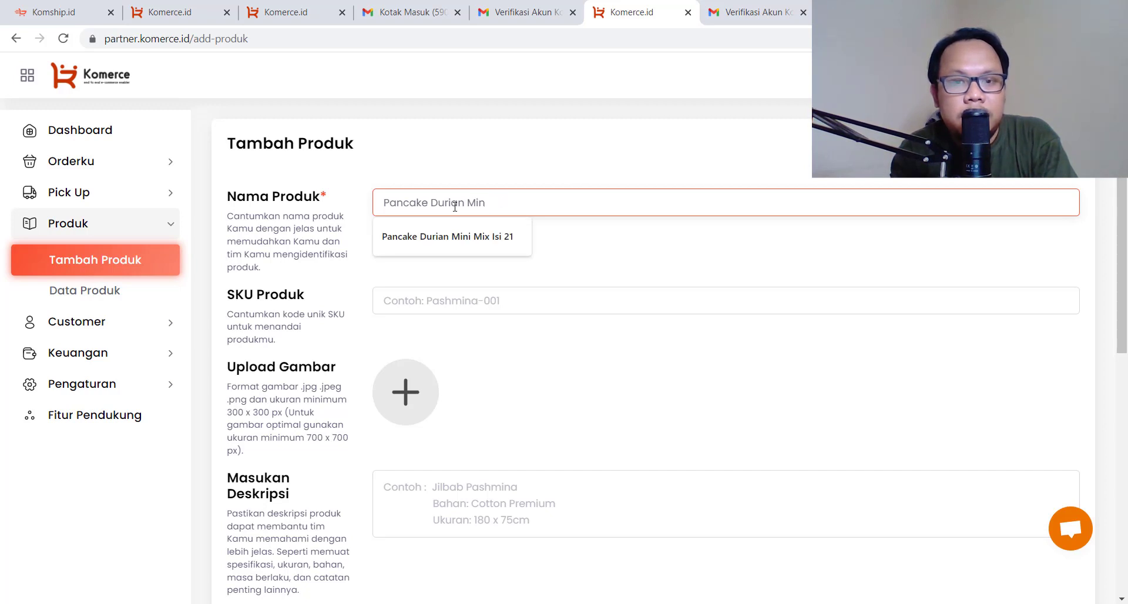
type("Jumbo ")
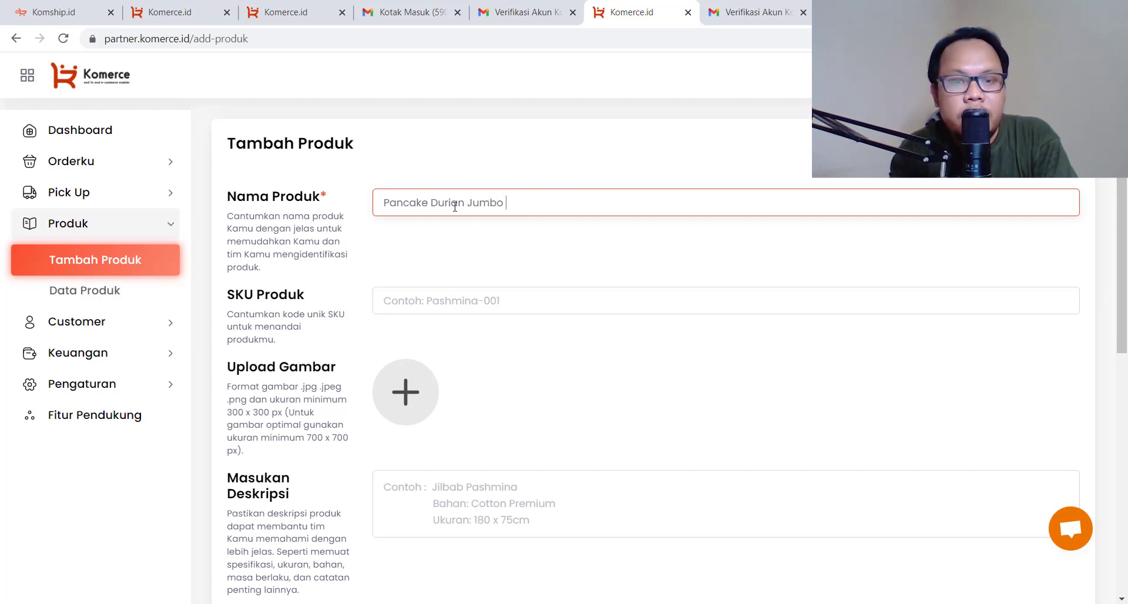
type("Mix")
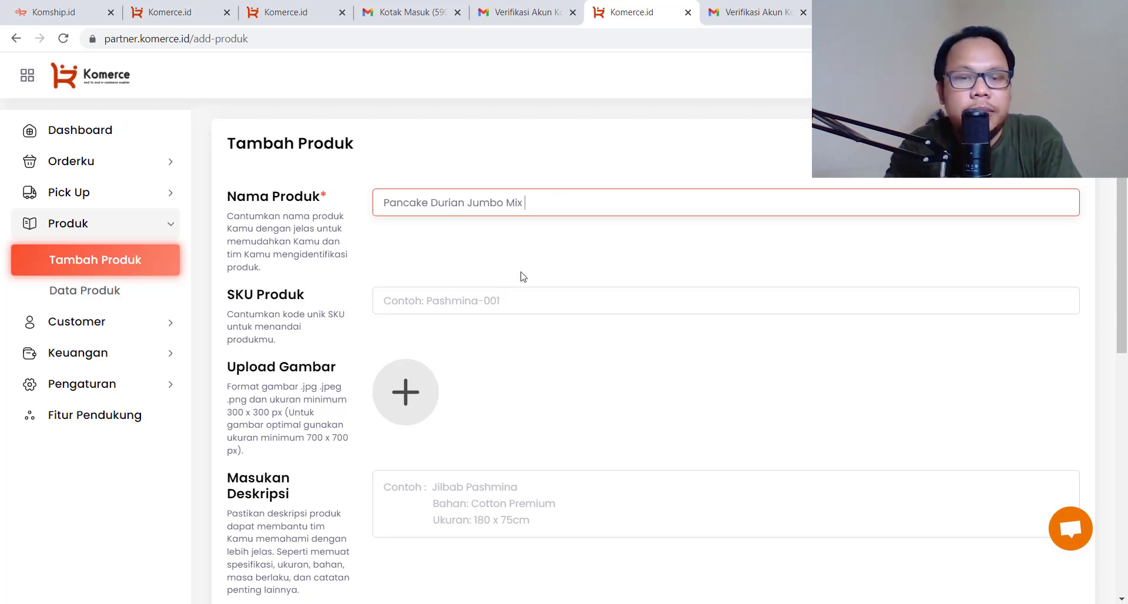
left_click(528, 309)
type("002")
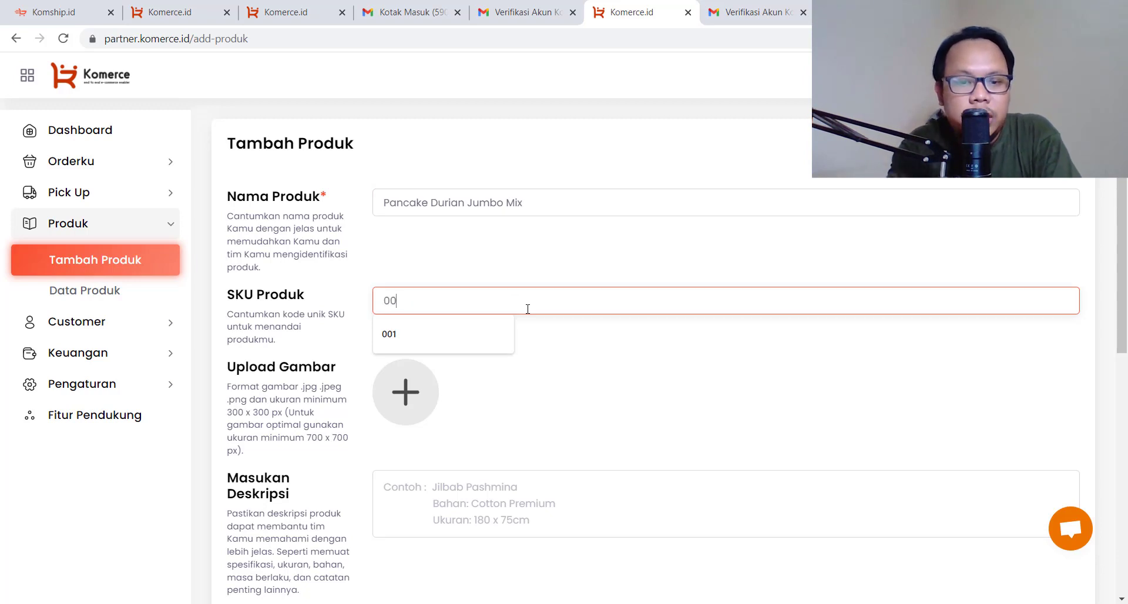
Upload image 31 as the product photo
left_click(432, 406)
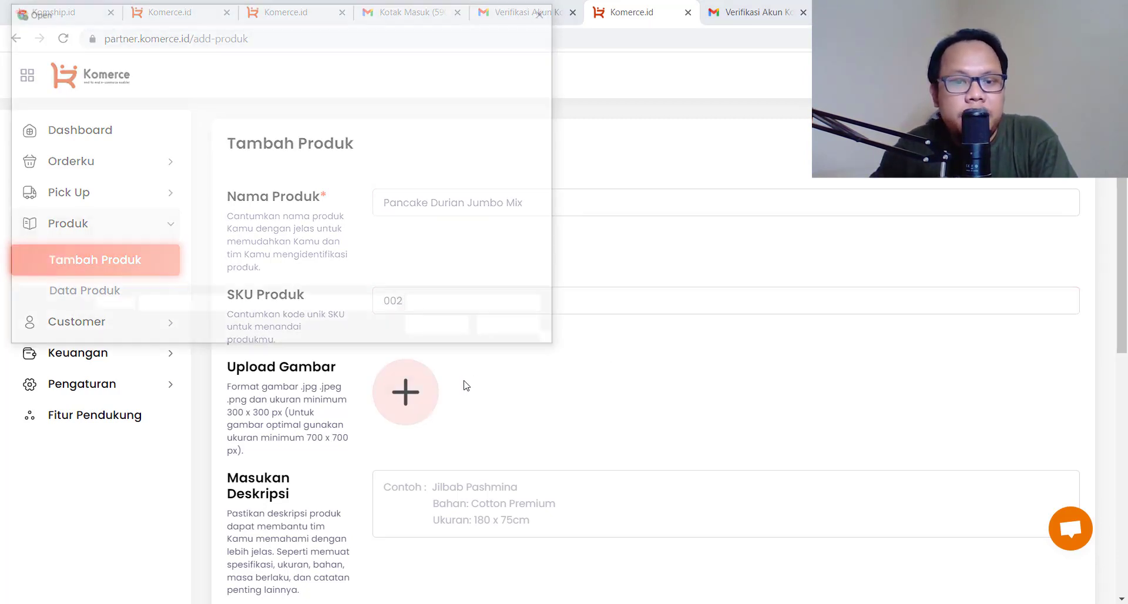
left_click(499, 130)
left_click(459, 334)
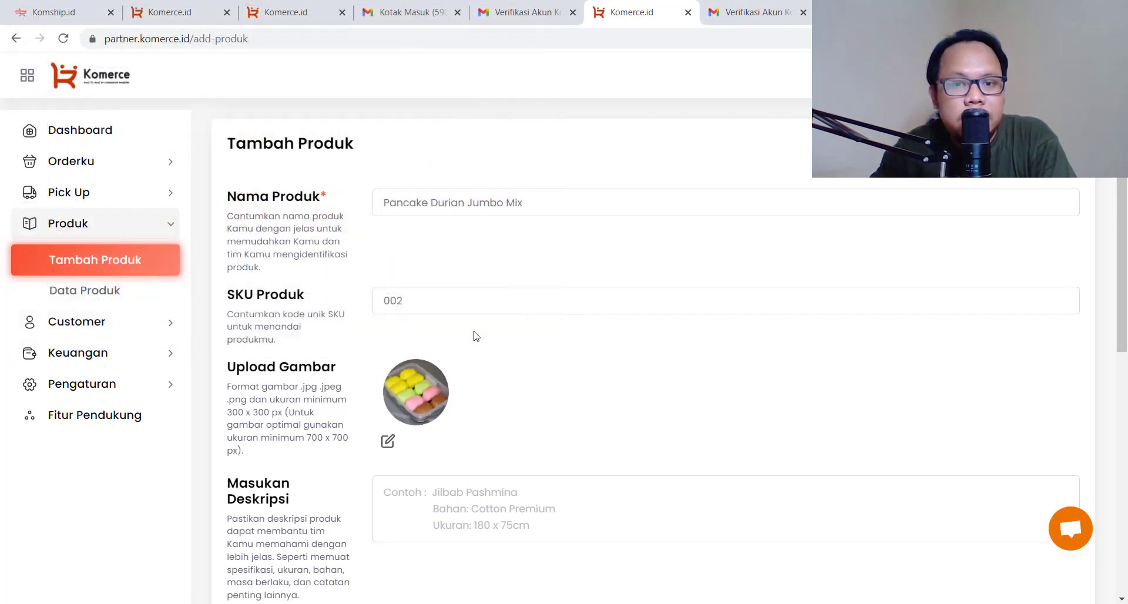
scroll(477, 367, "down", 2)
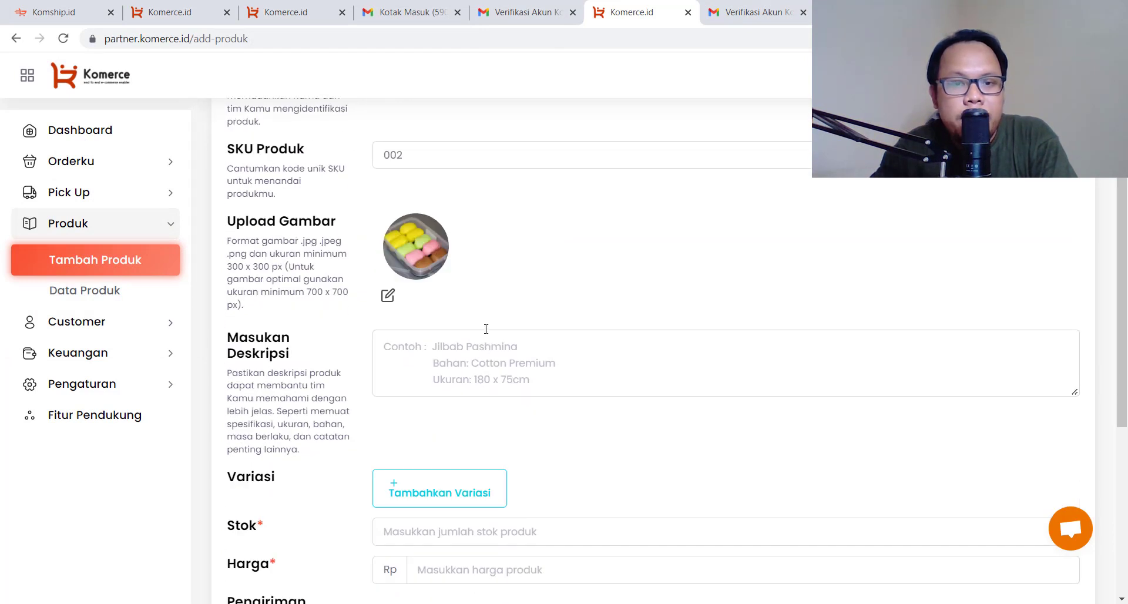
scroll(486, 328, "up", 2)
left_click(607, 205)
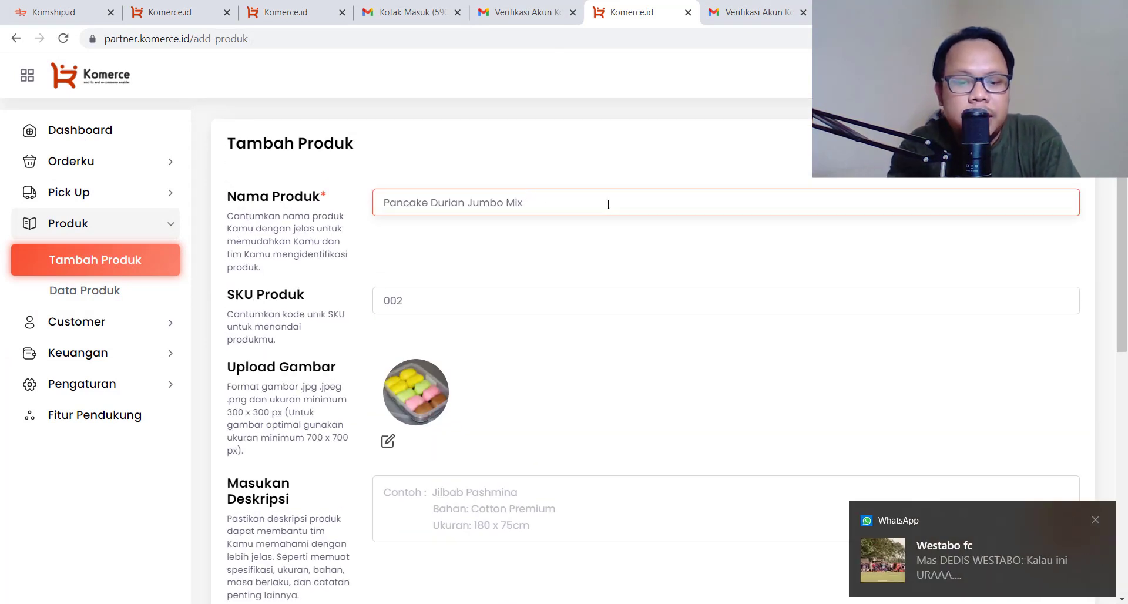
scroll(509, 350, "down", 3)
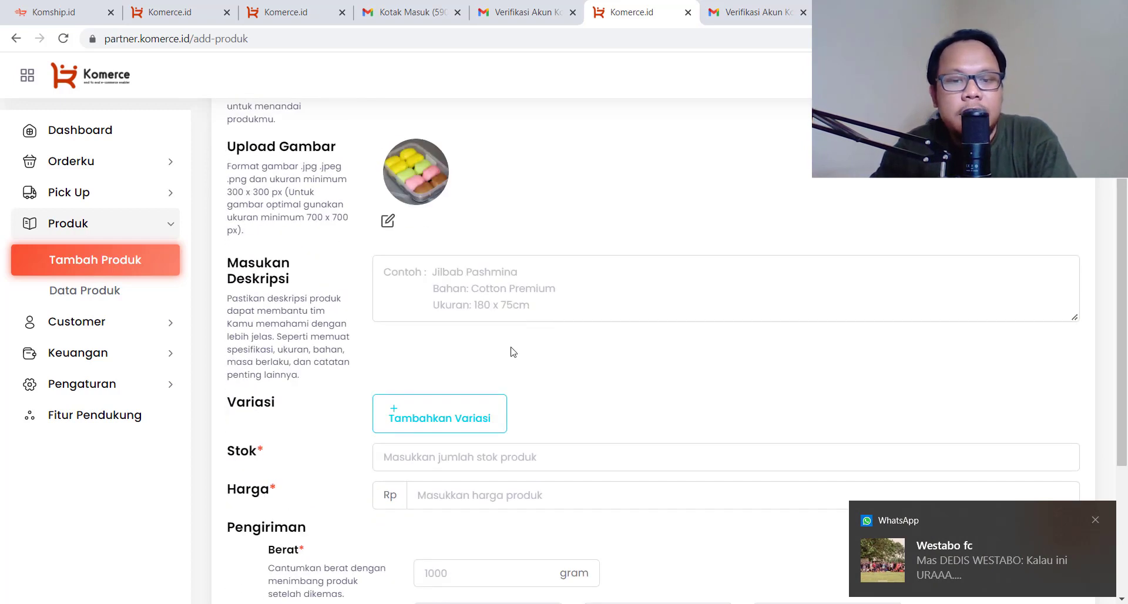
left_click(472, 287)
Write the description: Jumbo Mix Isi 10, lasts one day outside, finish soon or refreeze
type("Pancake Durian")
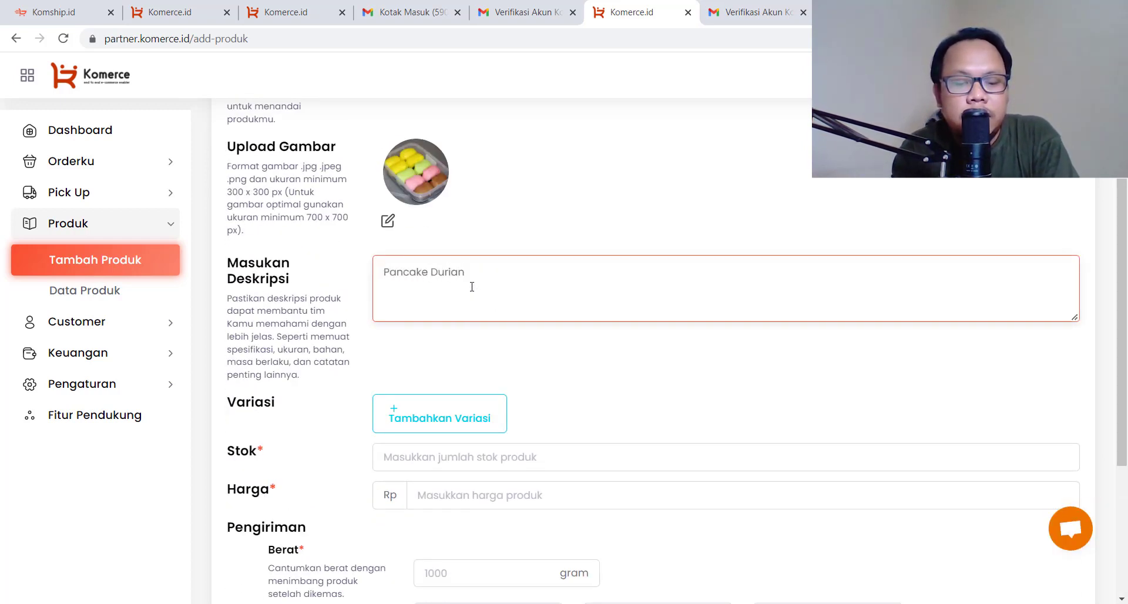
type(" Jumbo Mix")
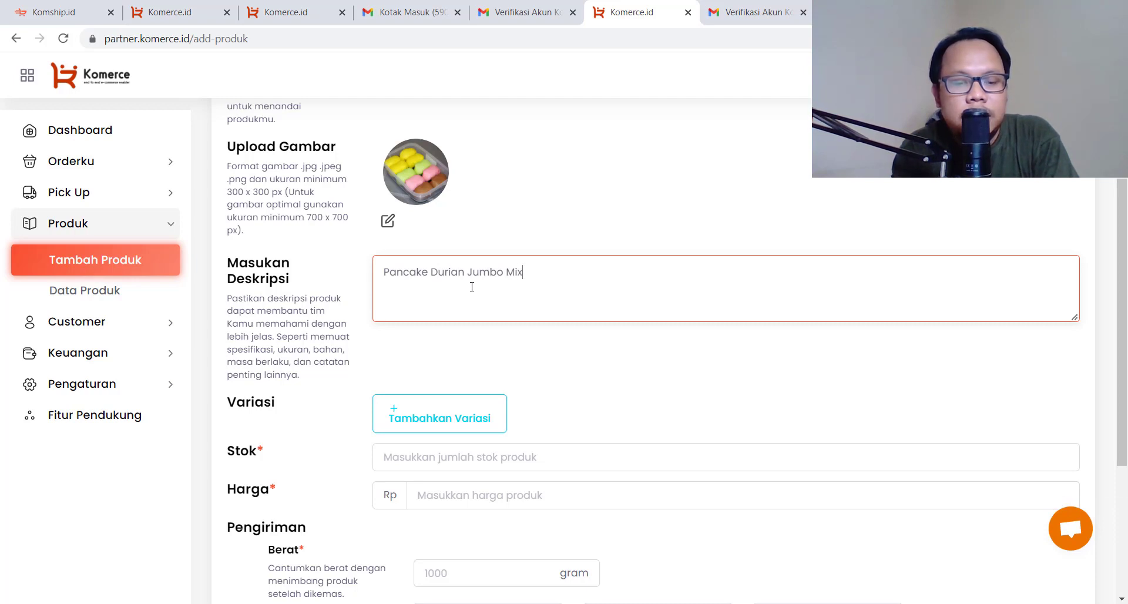
type(" Isi 10")
key("Return")
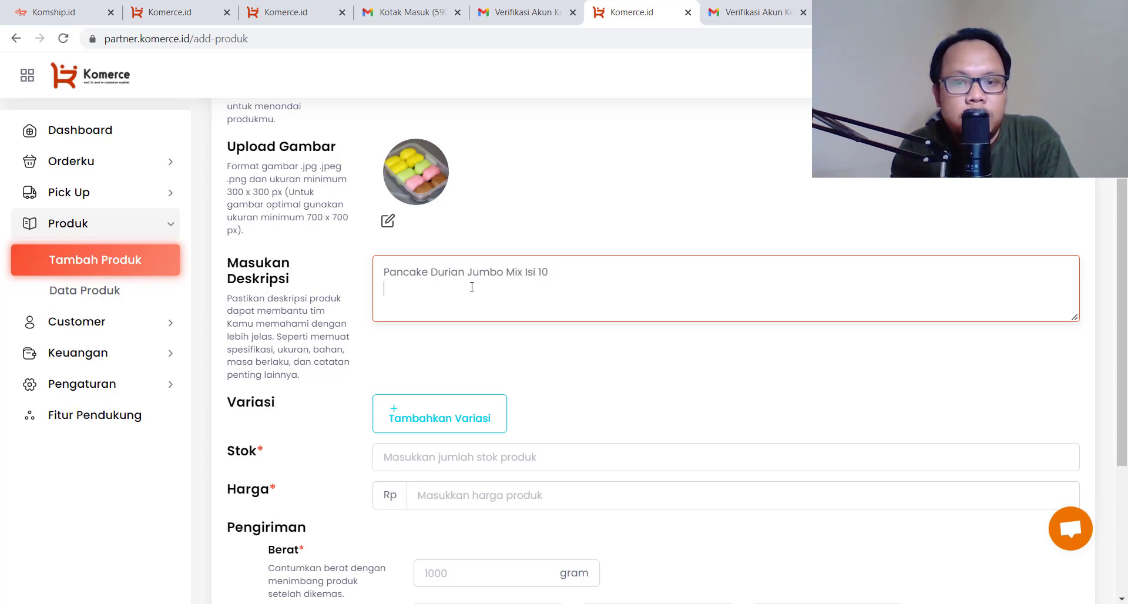
type("kuat di")
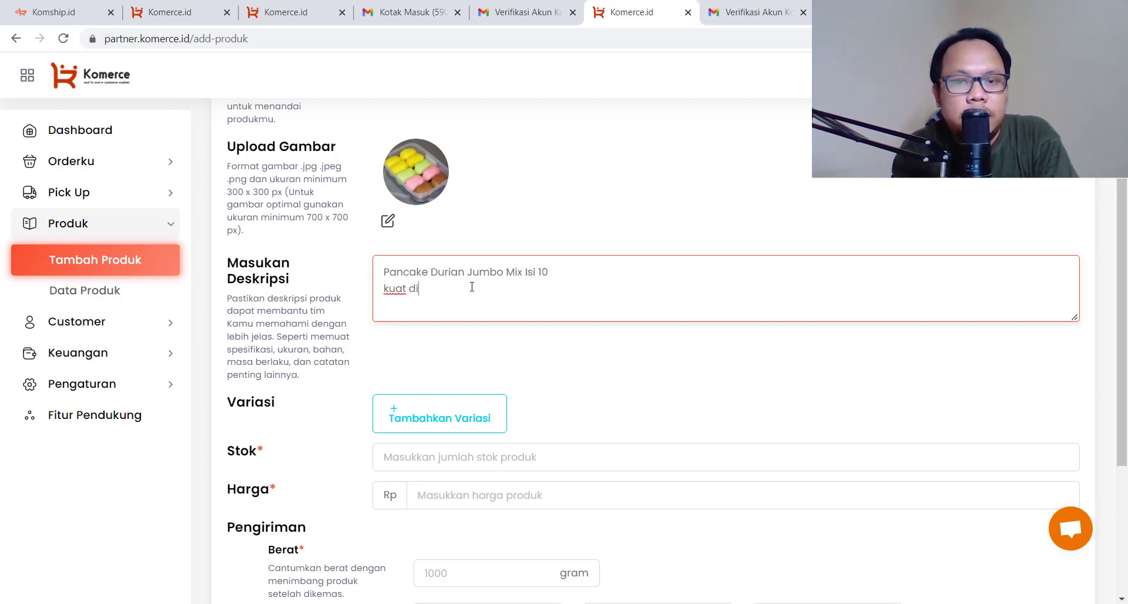
type("luar cuma")
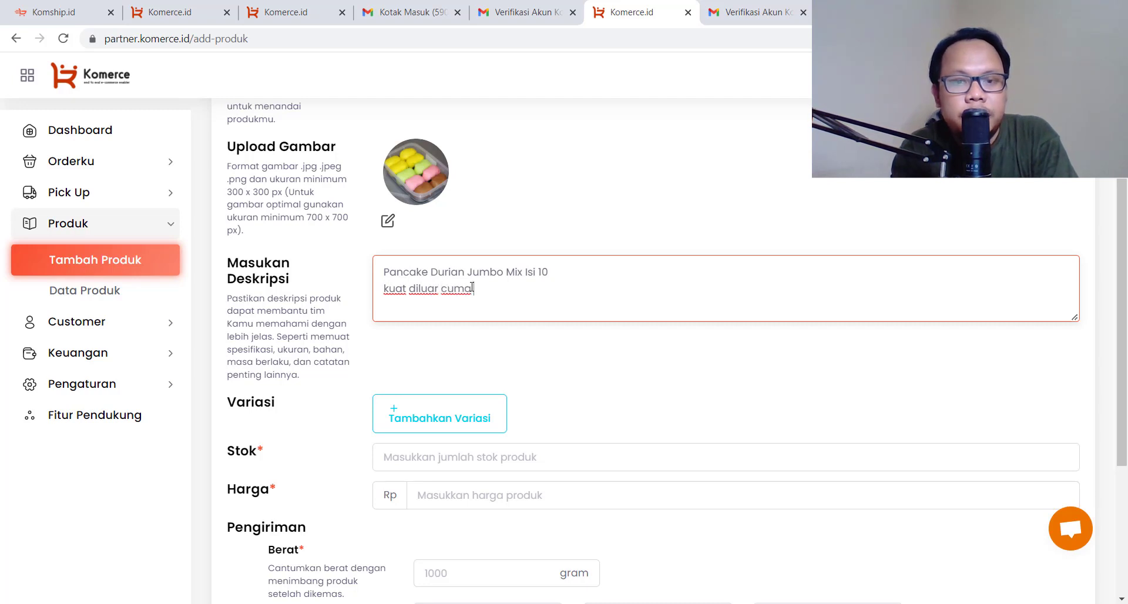
type("2 ha")
key("BackSpace")
type("seh")
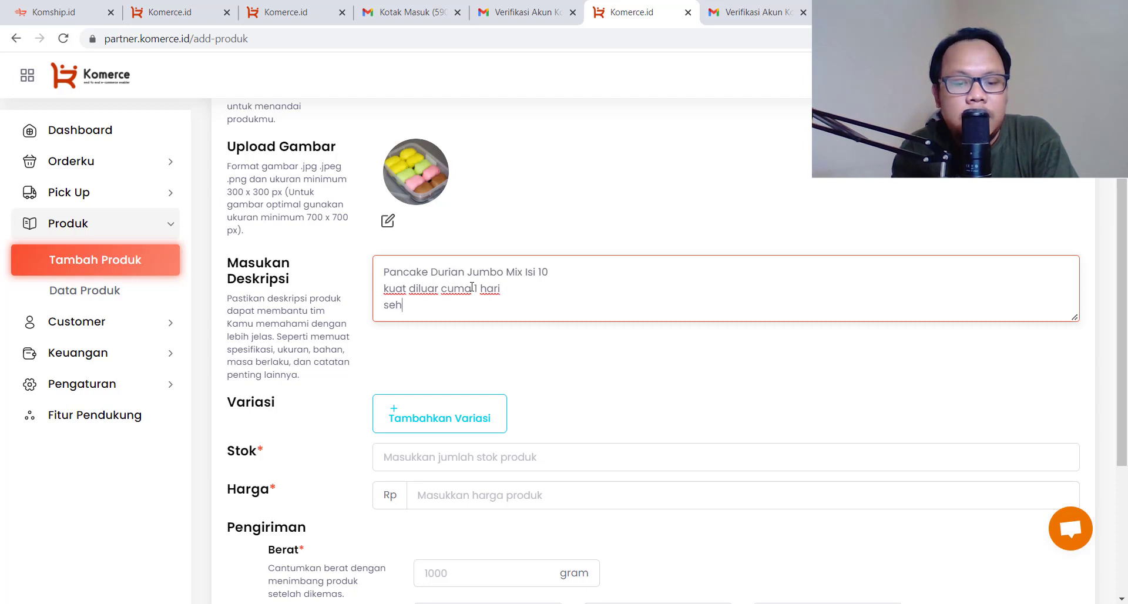
type("era dihabiskan atayu")
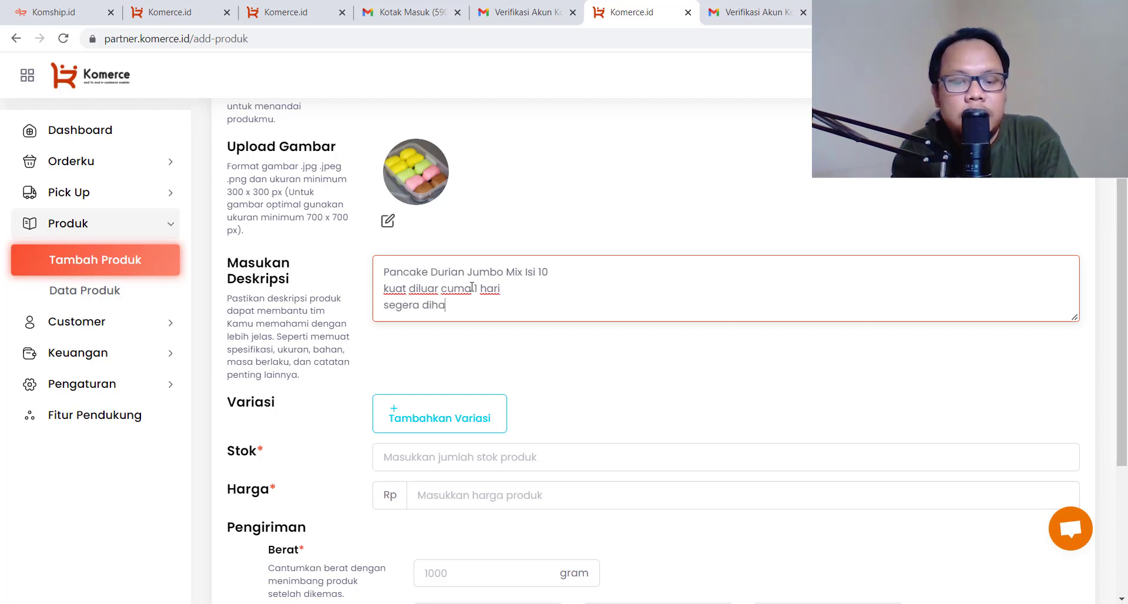
key("BackSpace")
key("BackSpace")
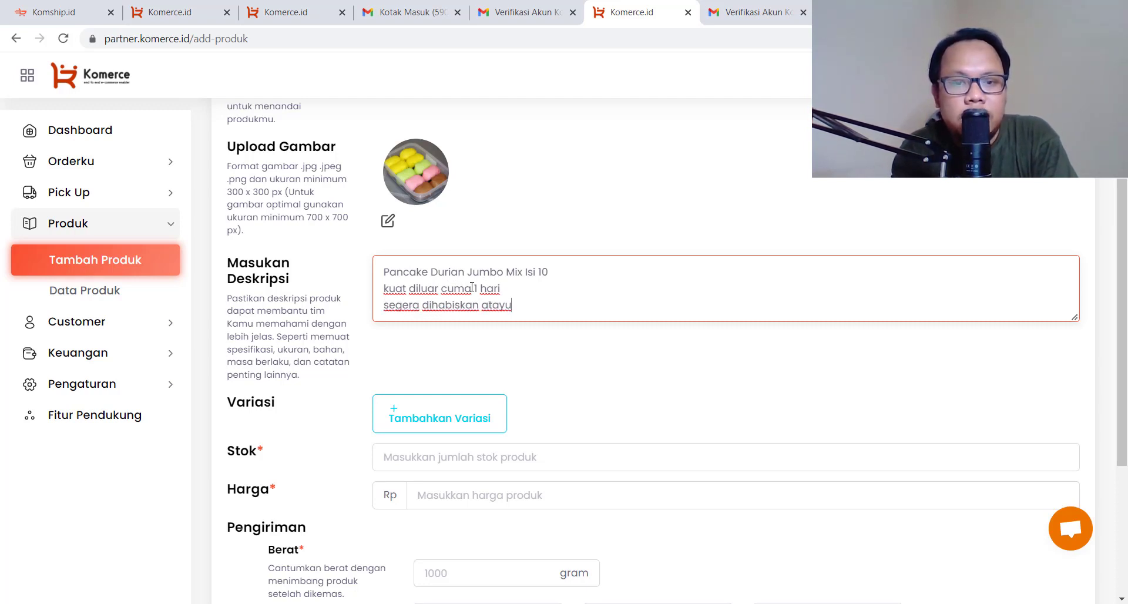
type("u masukan ke")
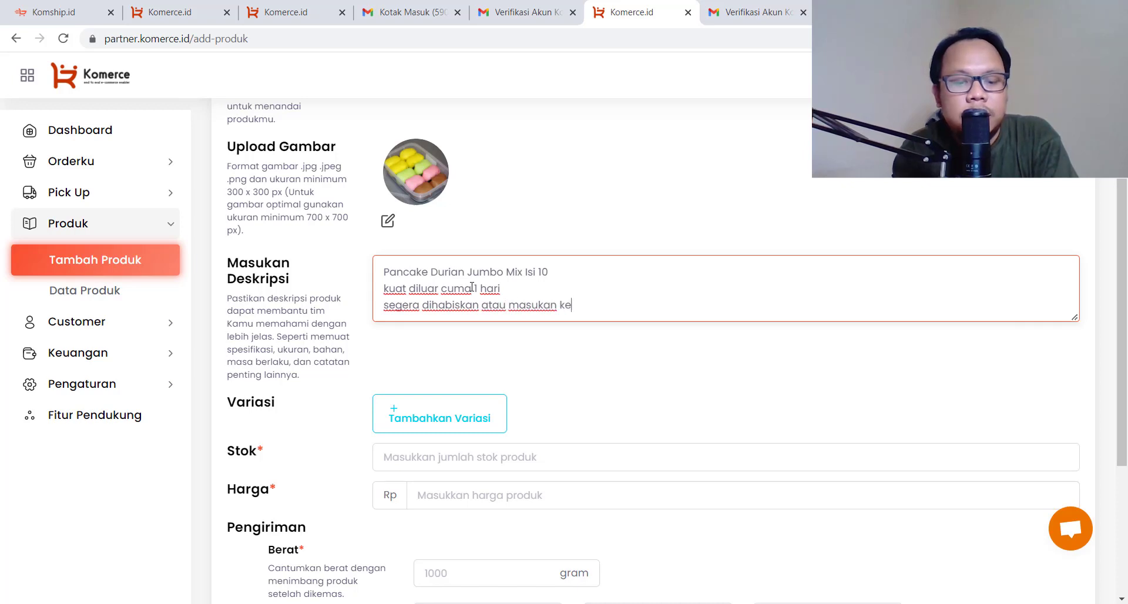
type("mbali ke dalam fr")
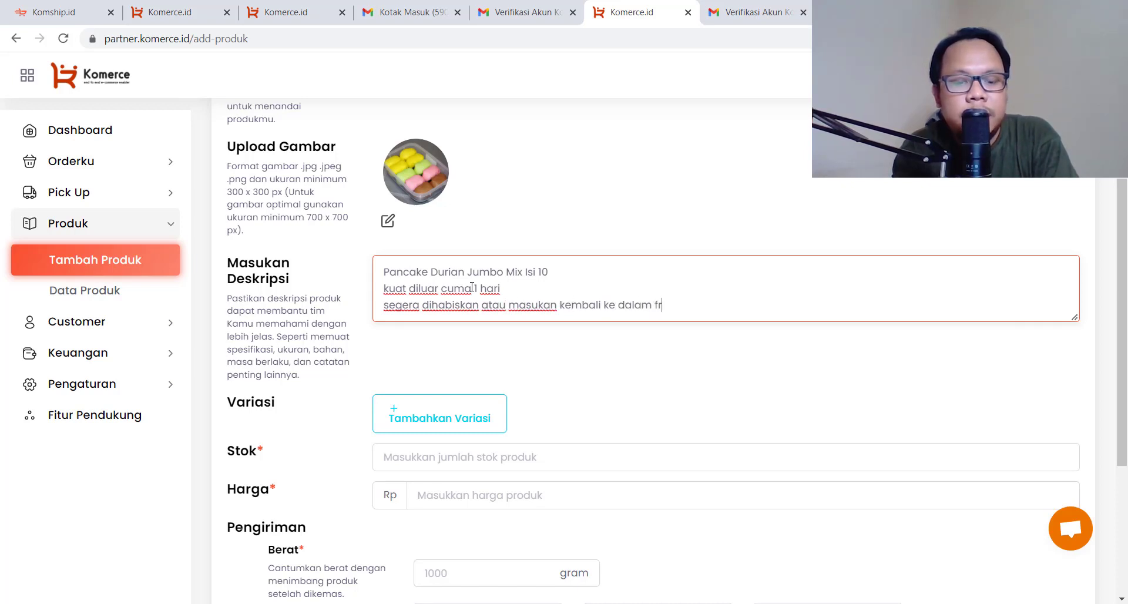
type("eezer")
scroll(435, 318, "down", 3)
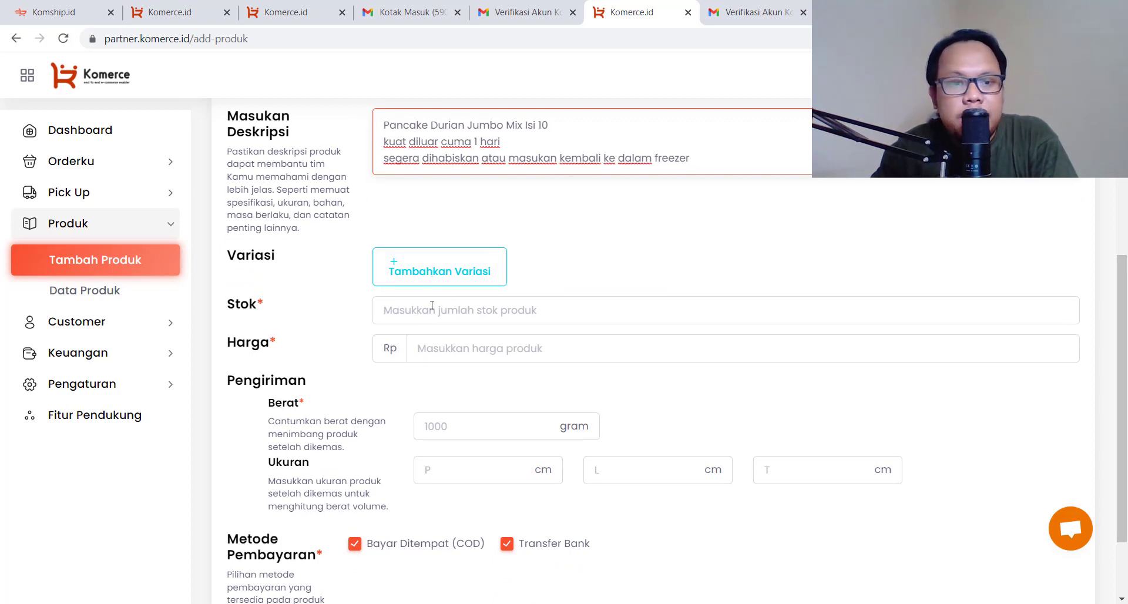
Enter stock 200, price Rp 75000 and weight 650 g for the product
left_click(431, 307)
type("200")
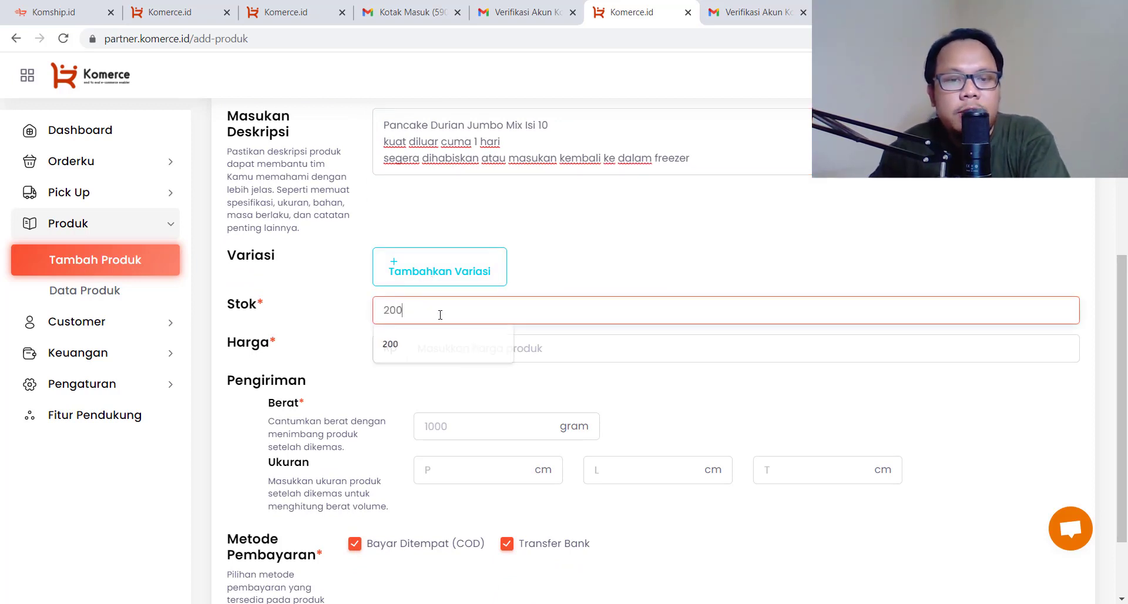
left_click(522, 354)
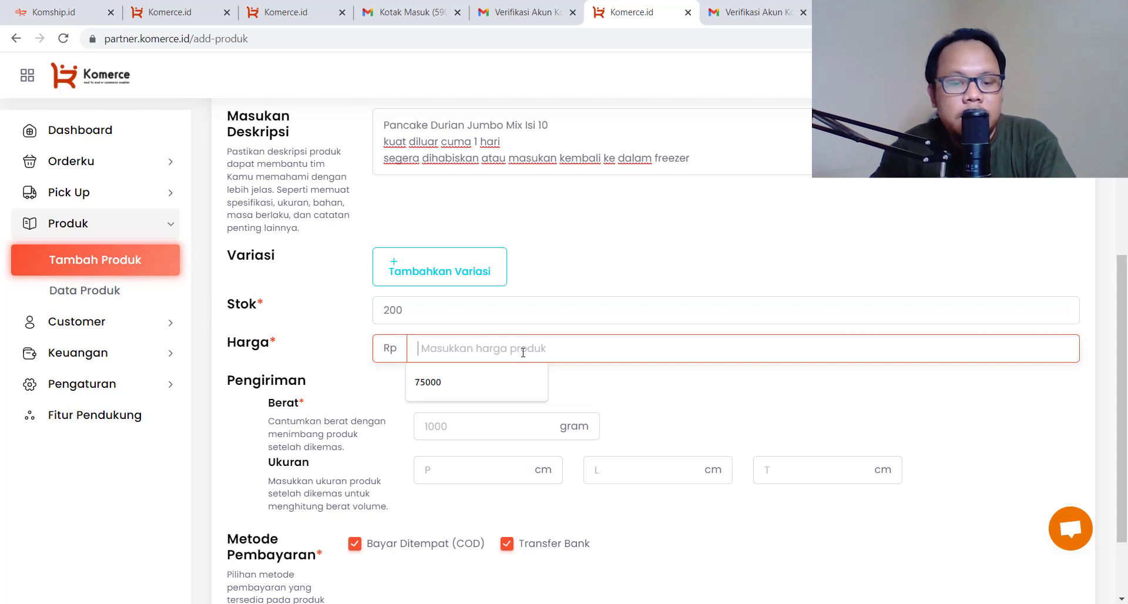
type("75")
key("Down")
key("Return")
left_click(496, 429)
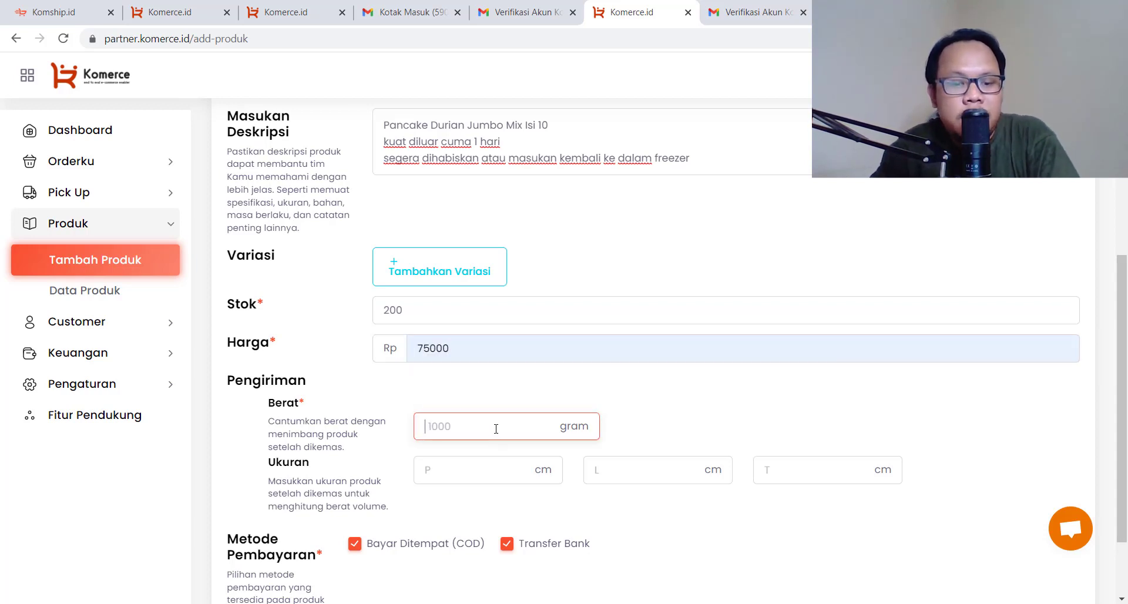
type("650")
Set the package size to 4×3×3 cm and publish the product
left_click(486, 474)
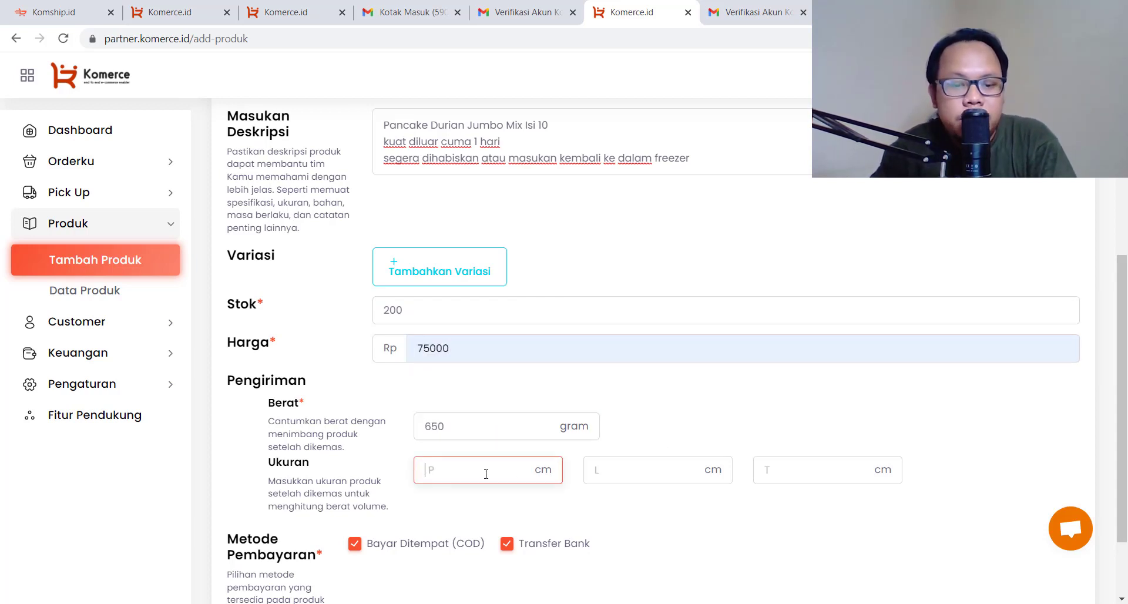
left_click(641, 474)
type("2")
left_click(779, 477)
type("2")
left_click(746, 511)
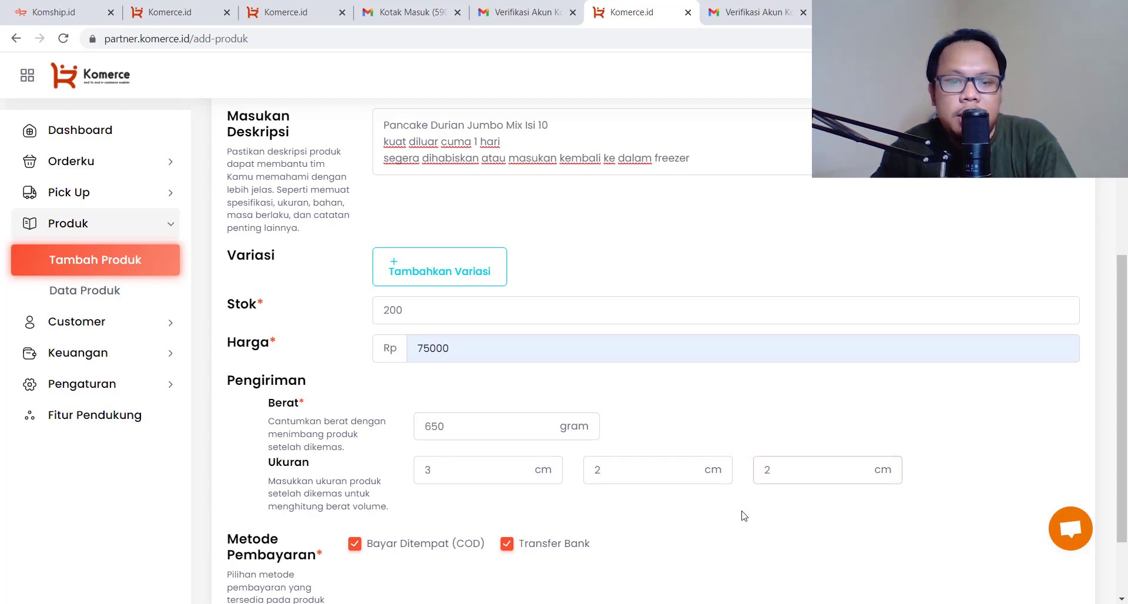
left_click_drag(516, 481, 386, 476)
type("4")
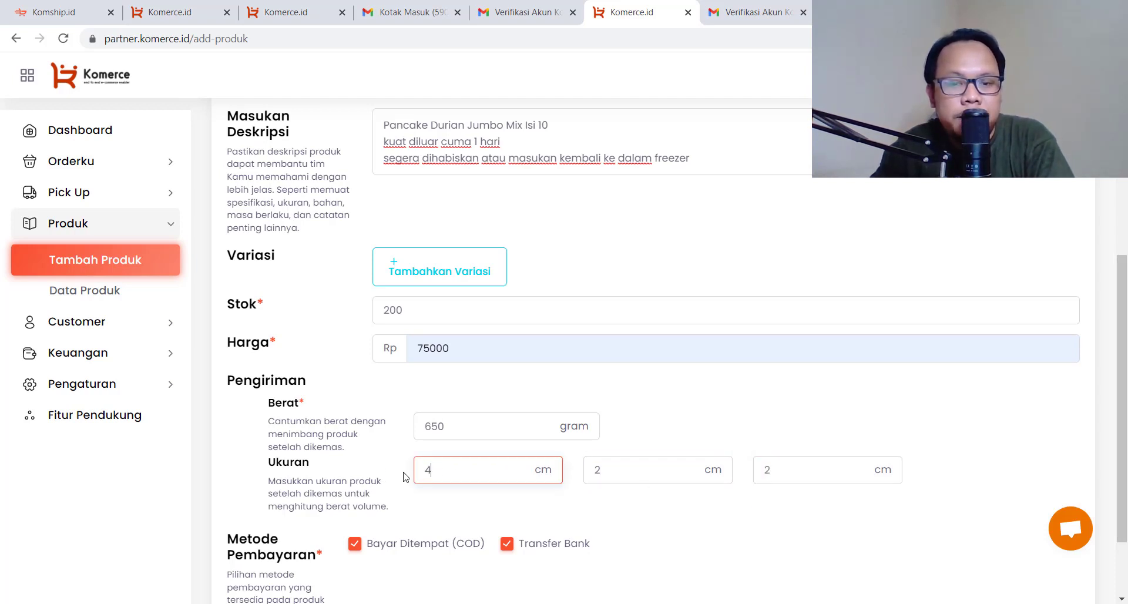
left_click_drag(636, 471, 574, 475)
type("3")
left_click_drag(827, 479, 722, 481)
type("3")
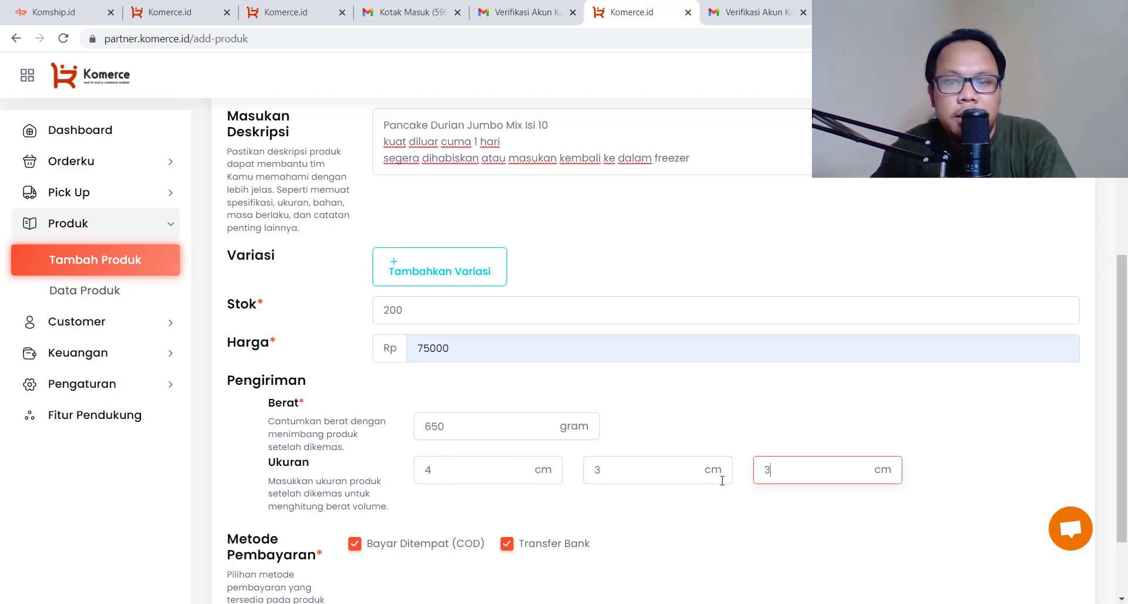
scroll(763, 518, "down", 2)
left_click(760, 506)
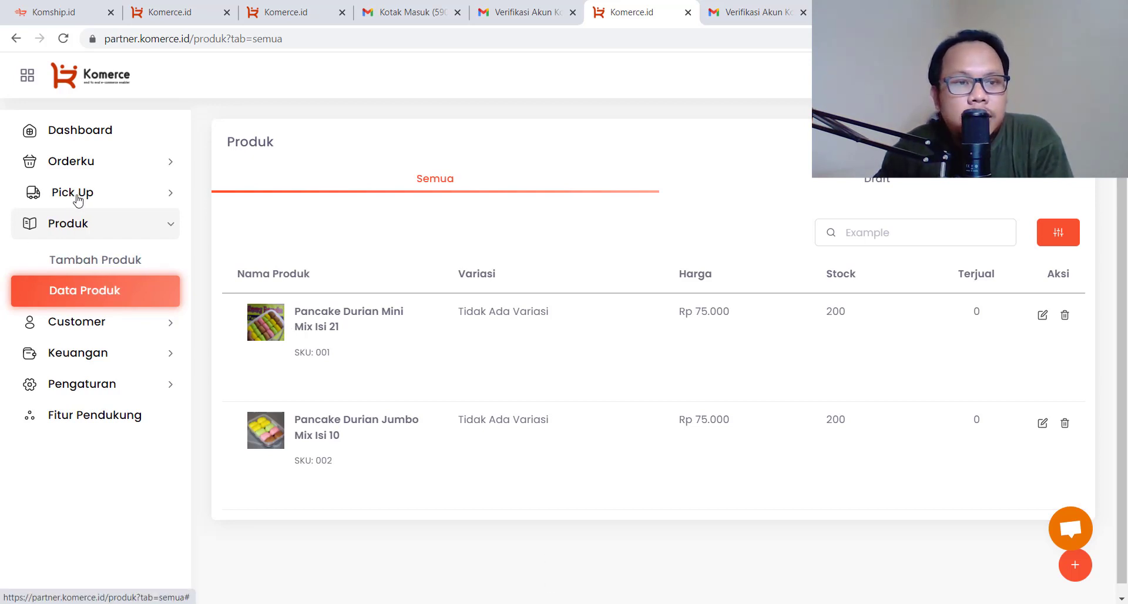
Start a new order and fill in the customer's name, phone number and district
left_click(86, 169)
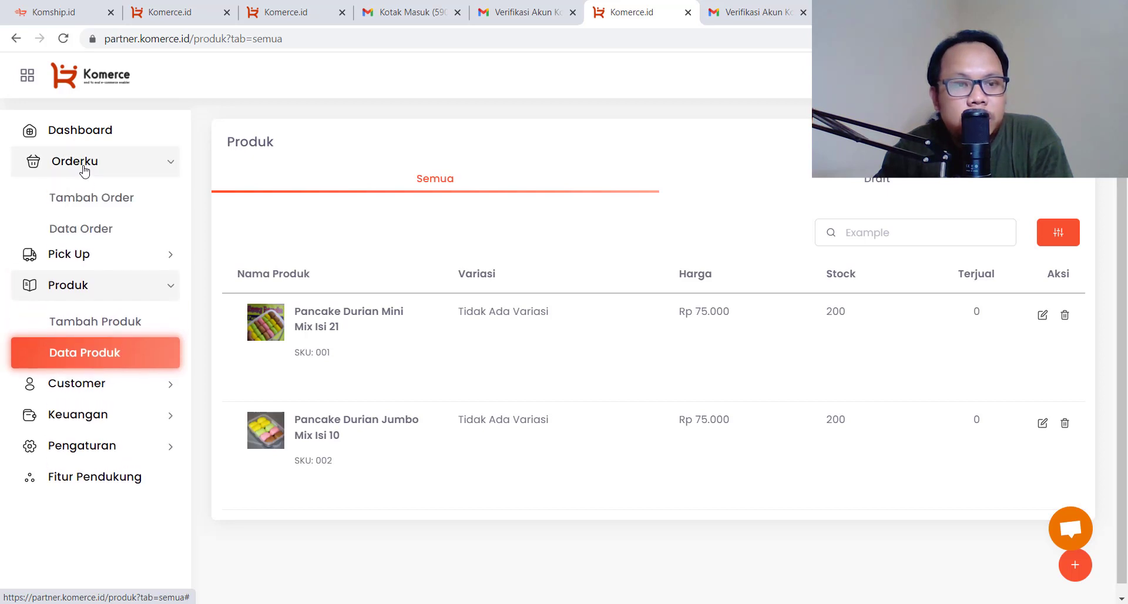
left_click(94, 199)
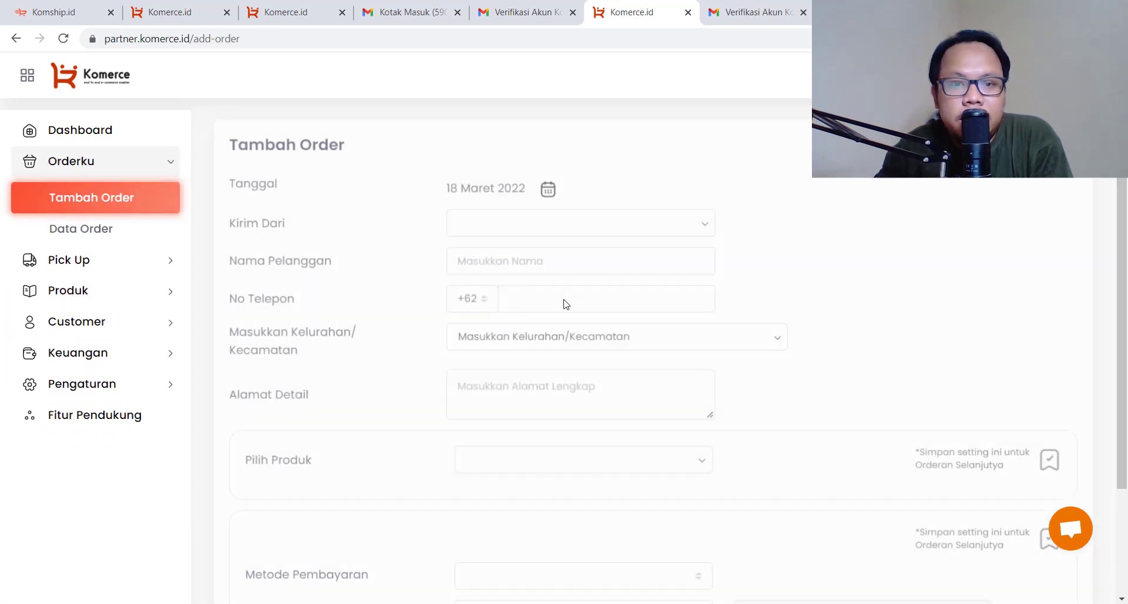
left_click(527, 264)
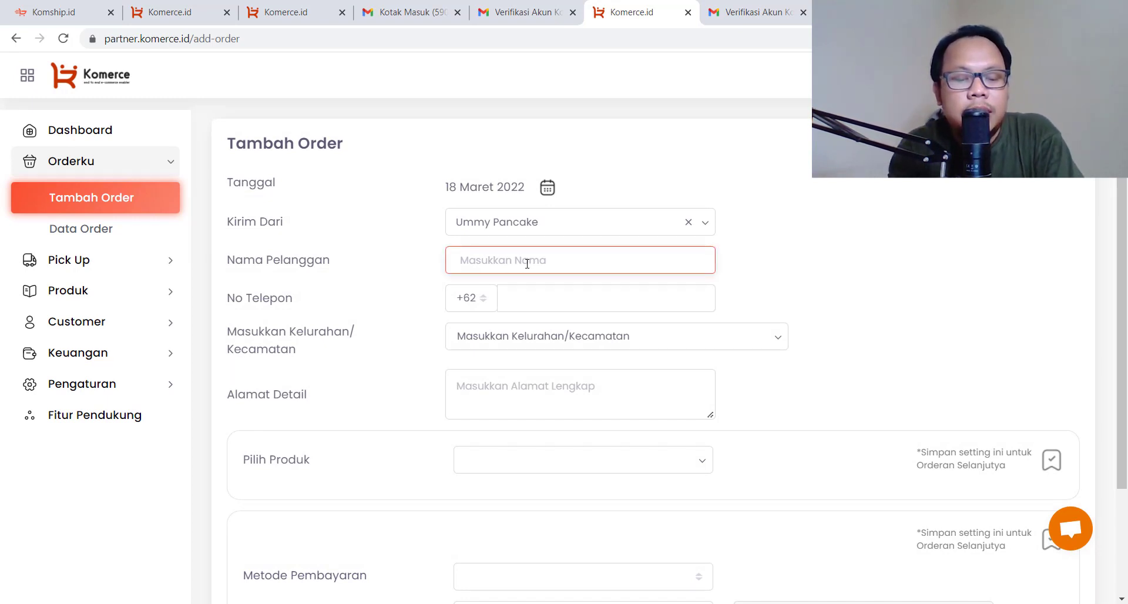
type("Budi")
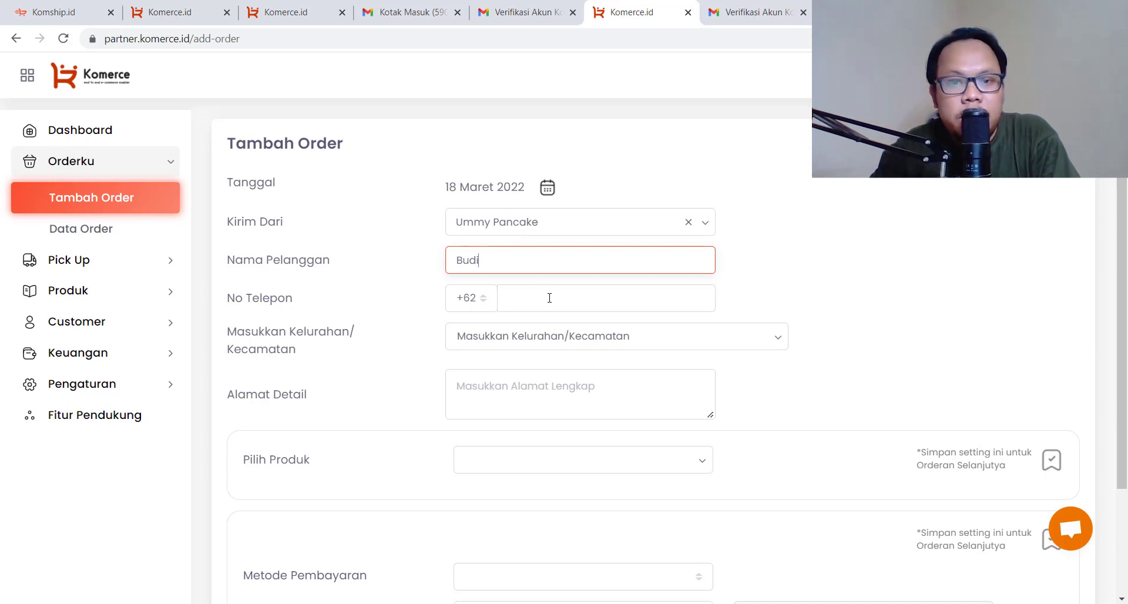
left_click(550, 294)
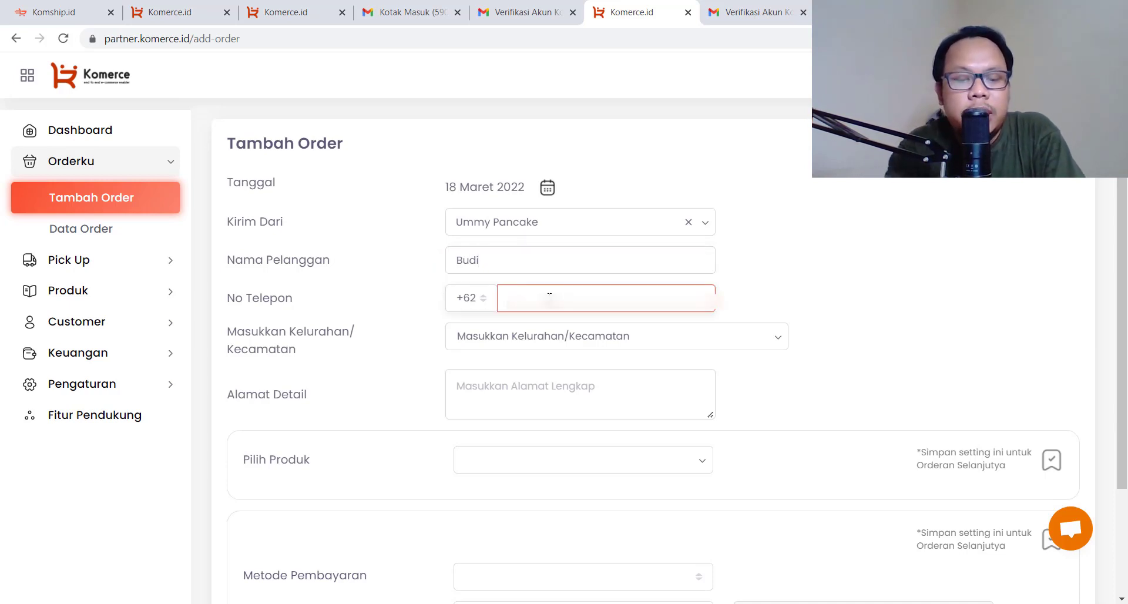
type("8••••••••••")
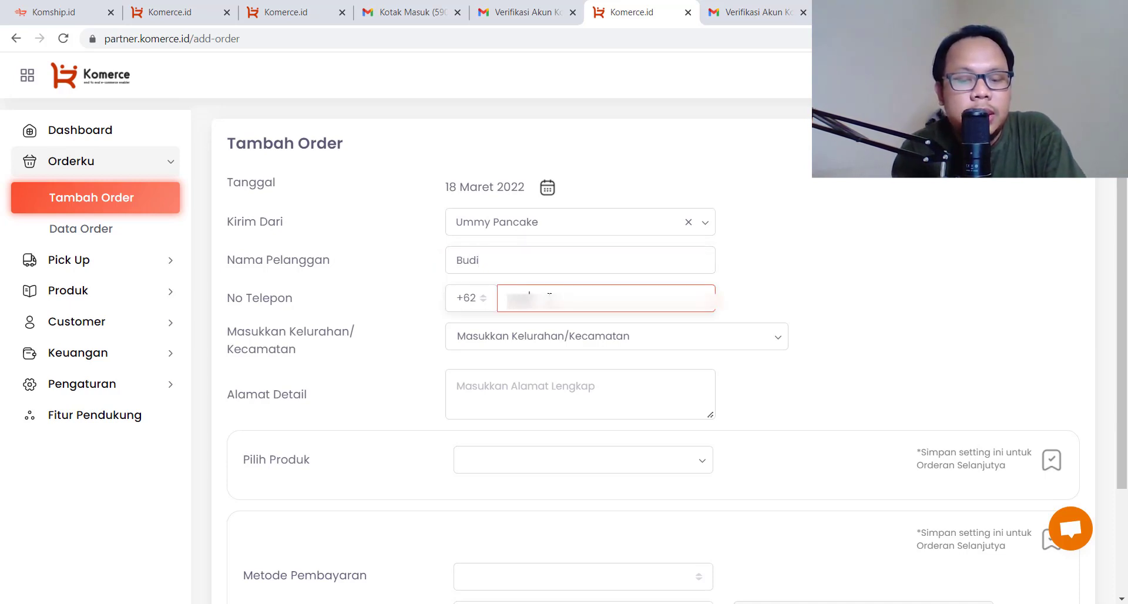
left_click(605, 339)
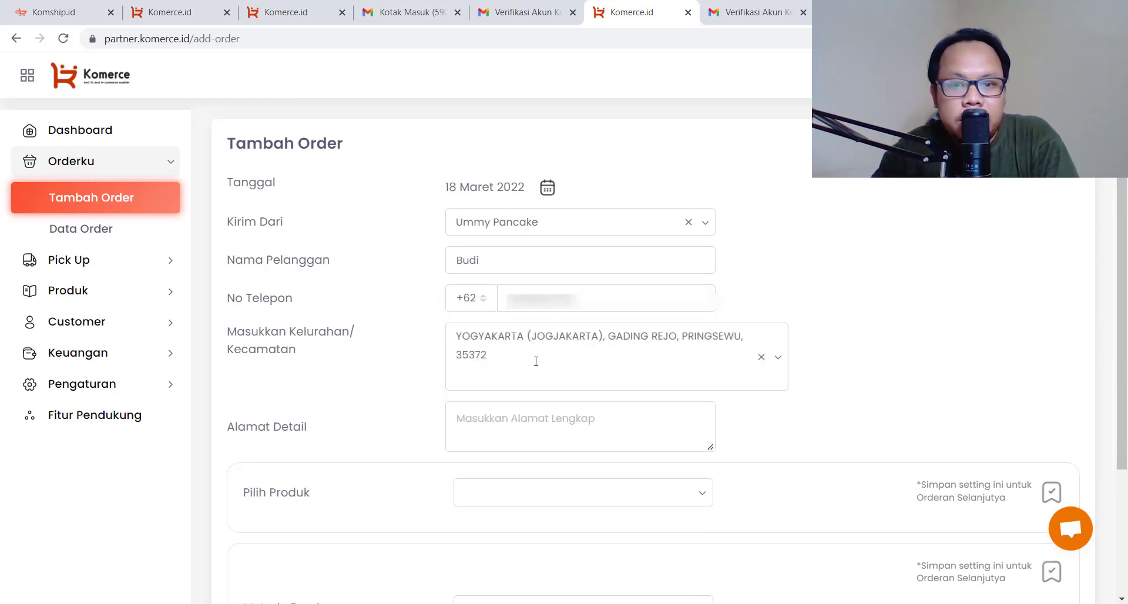
Type the customer's detailed street address into Alamat Detail
left_click(529, 427)
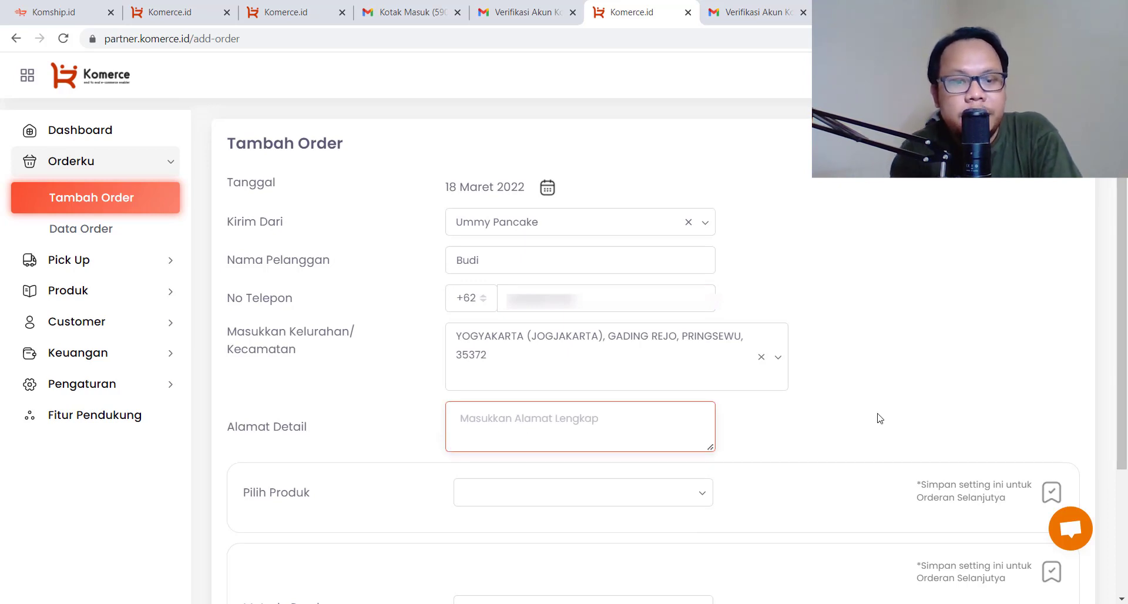
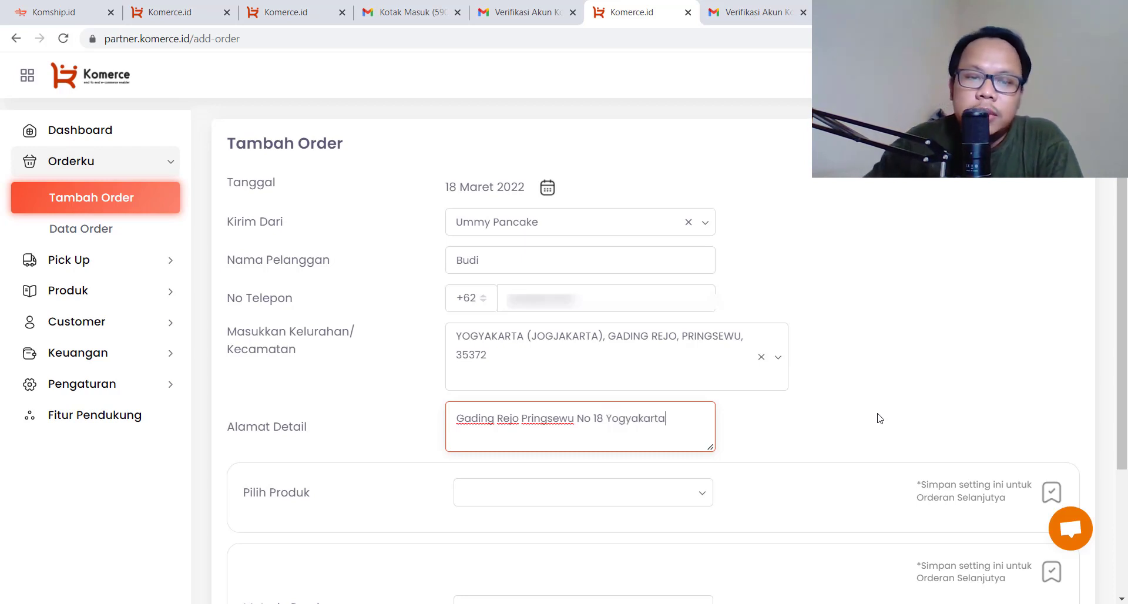
scroll(884, 405, "down", 2)
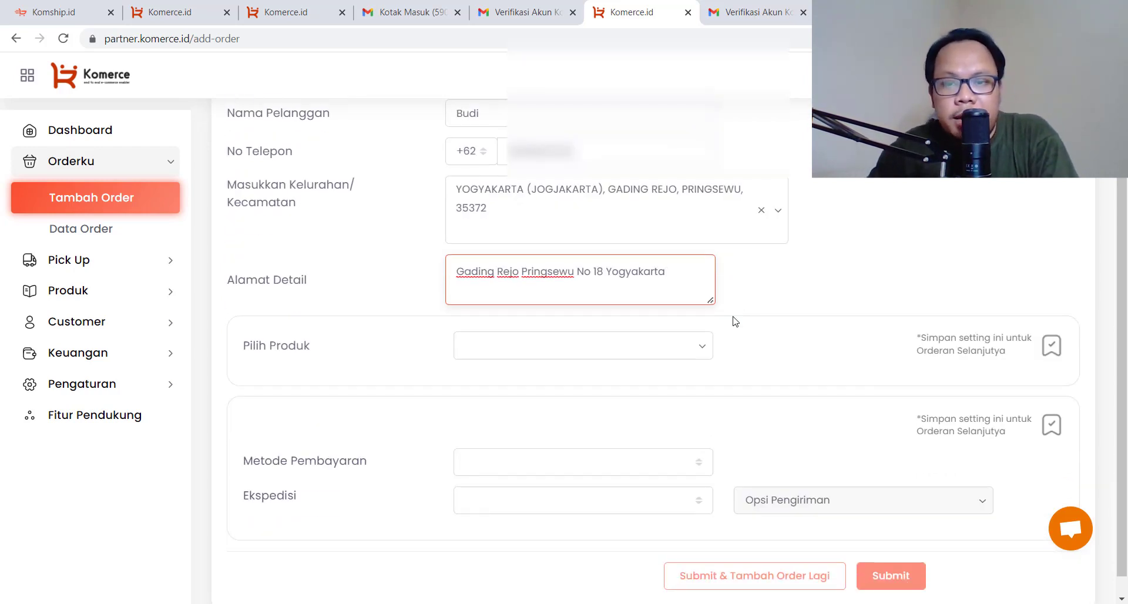
Add Pancake Durian Jumbo Mix Isi 10 to the order and choose COD payment
left_click(703, 353)
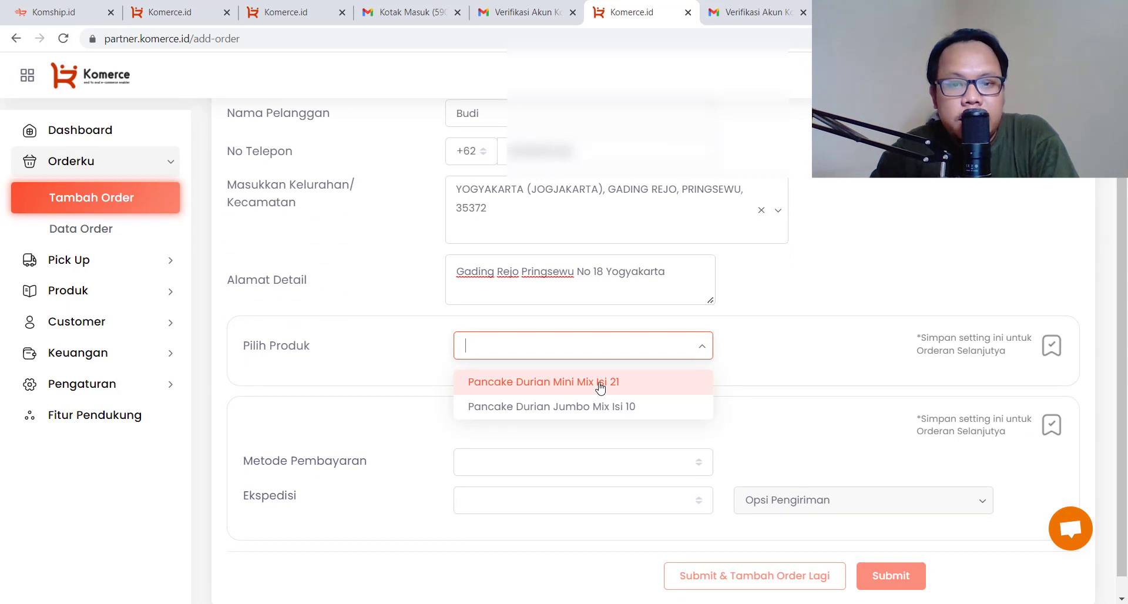
left_click(608, 406)
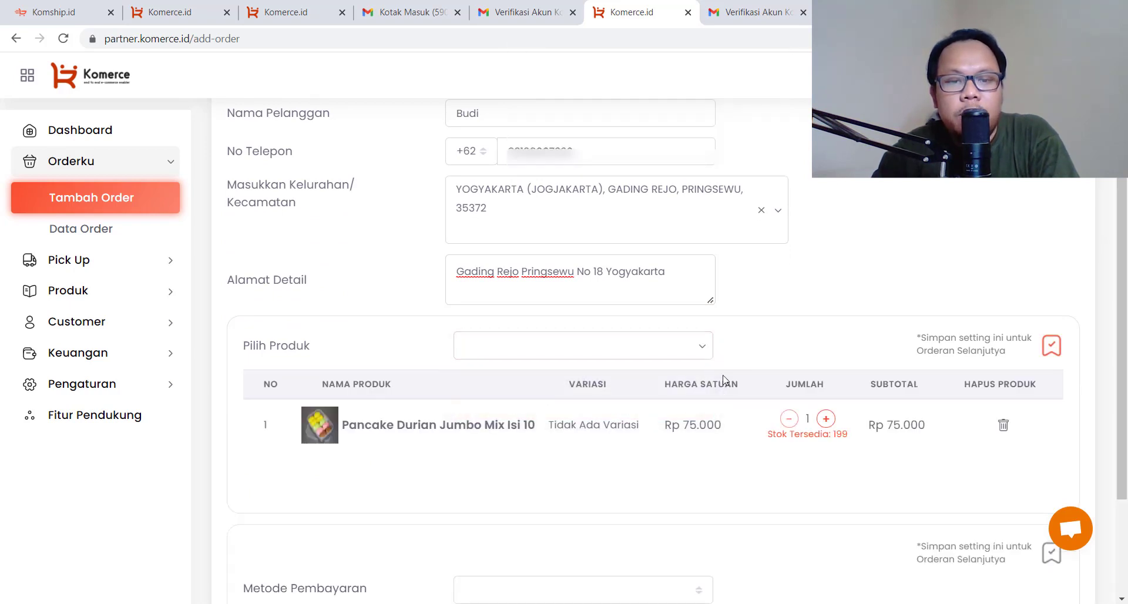
scroll(765, 397, "down", 1)
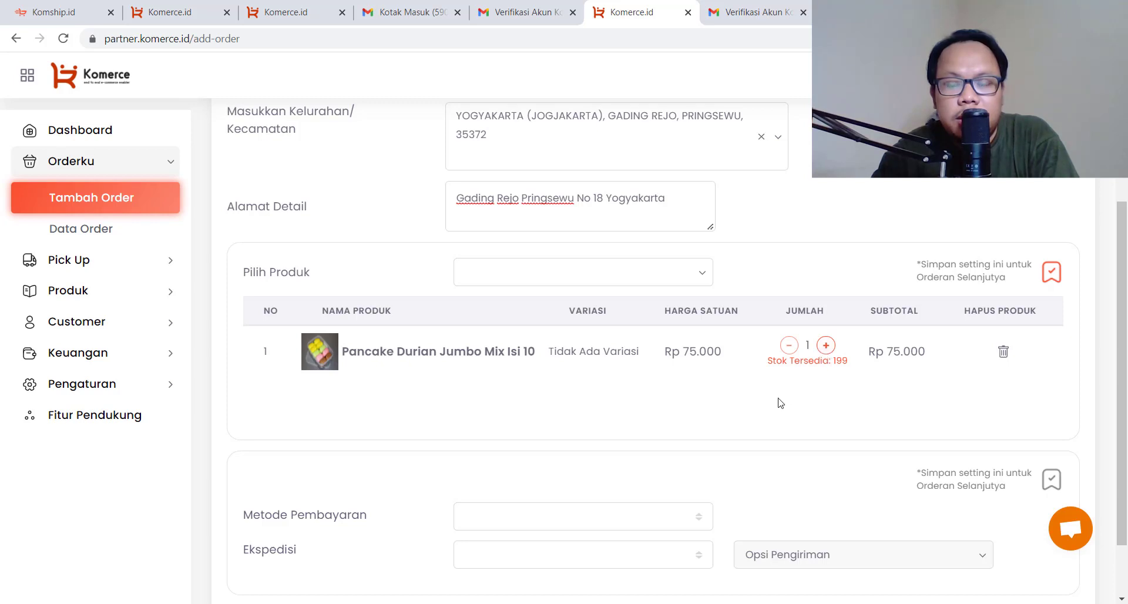
scroll(731, 390, "down", 1)
left_click(570, 442)
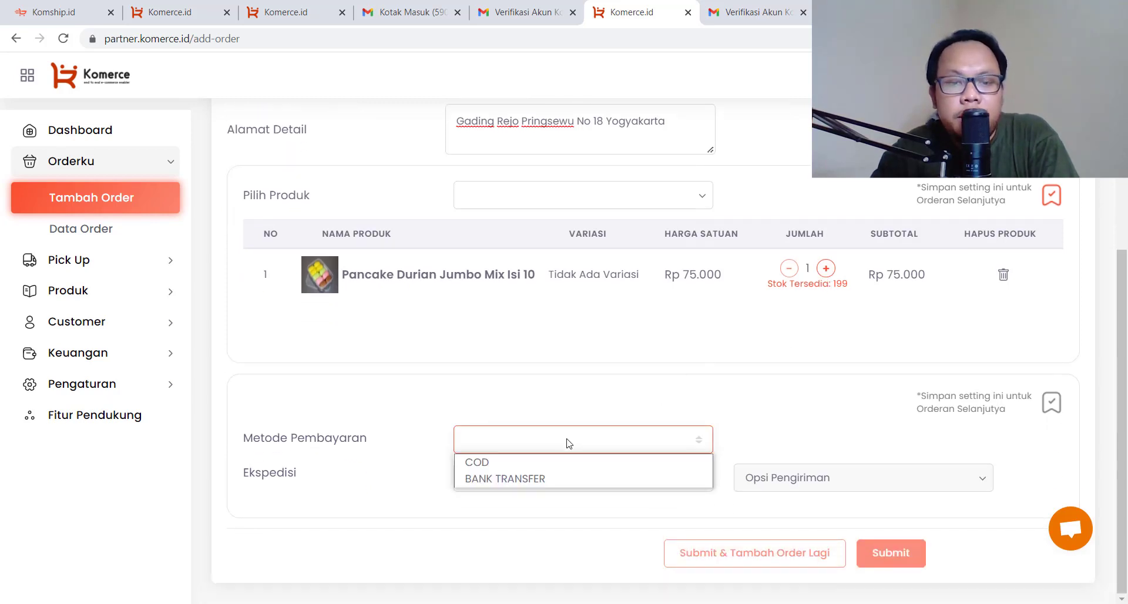
left_click(558, 464)
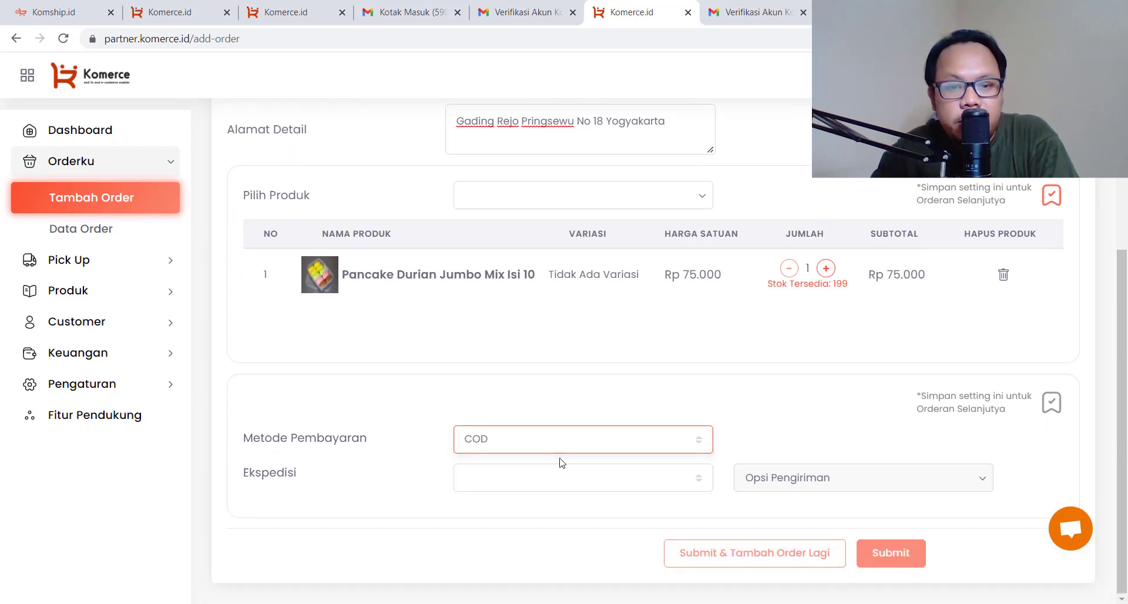
left_click(629, 446)
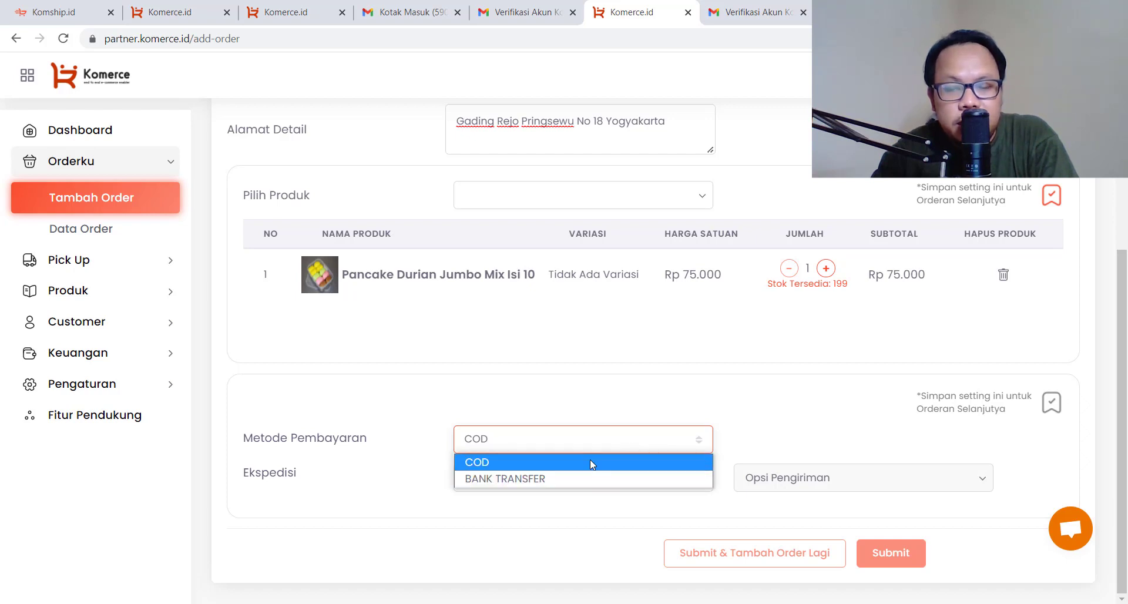
left_click(617, 443)
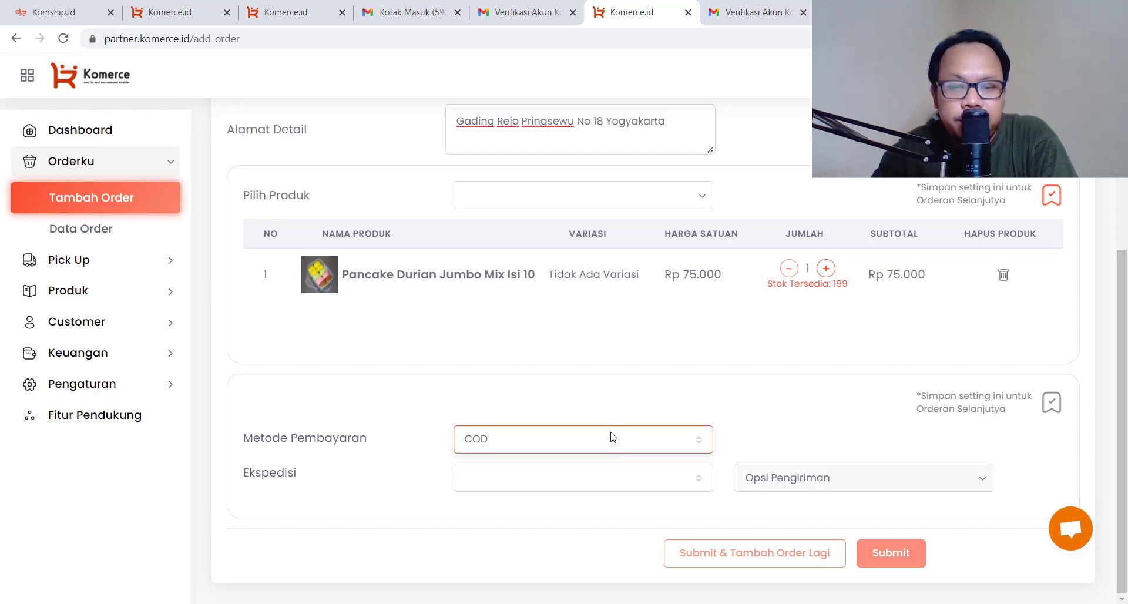
Ship the order with JNE using the REG service
left_click(643, 483)
left_click(632, 500)
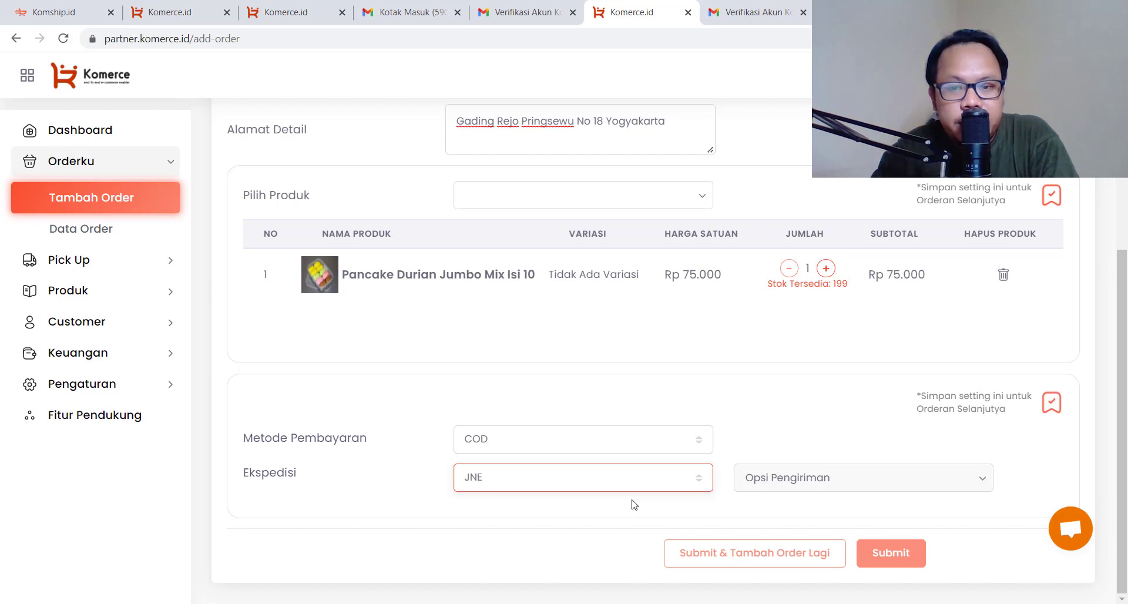
left_click(833, 481)
left_click(797, 523)
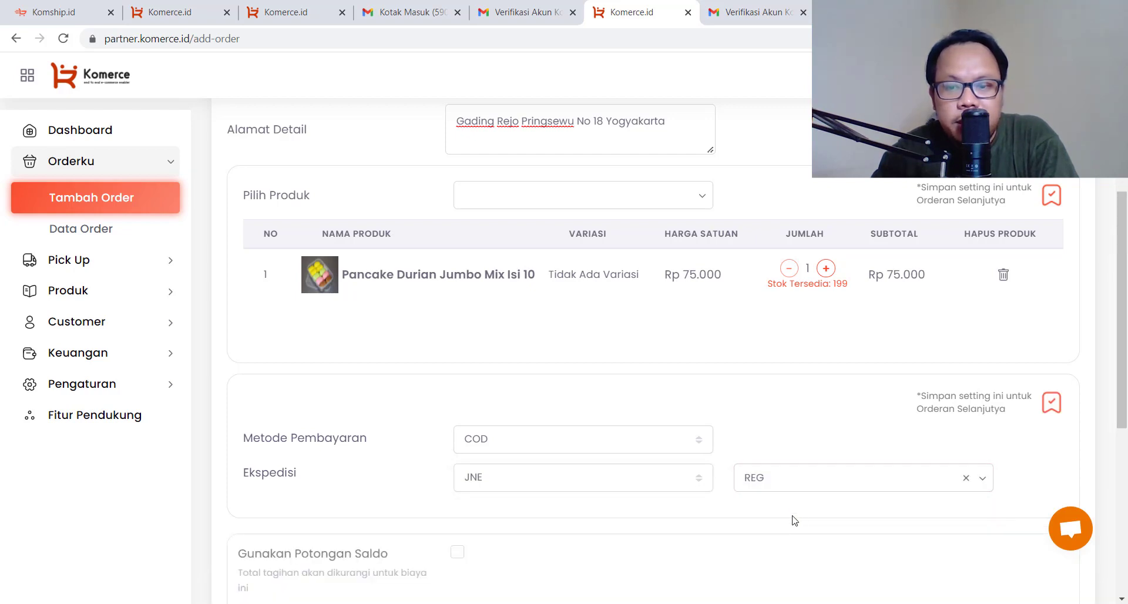
scroll(594, 448, "down", 2)
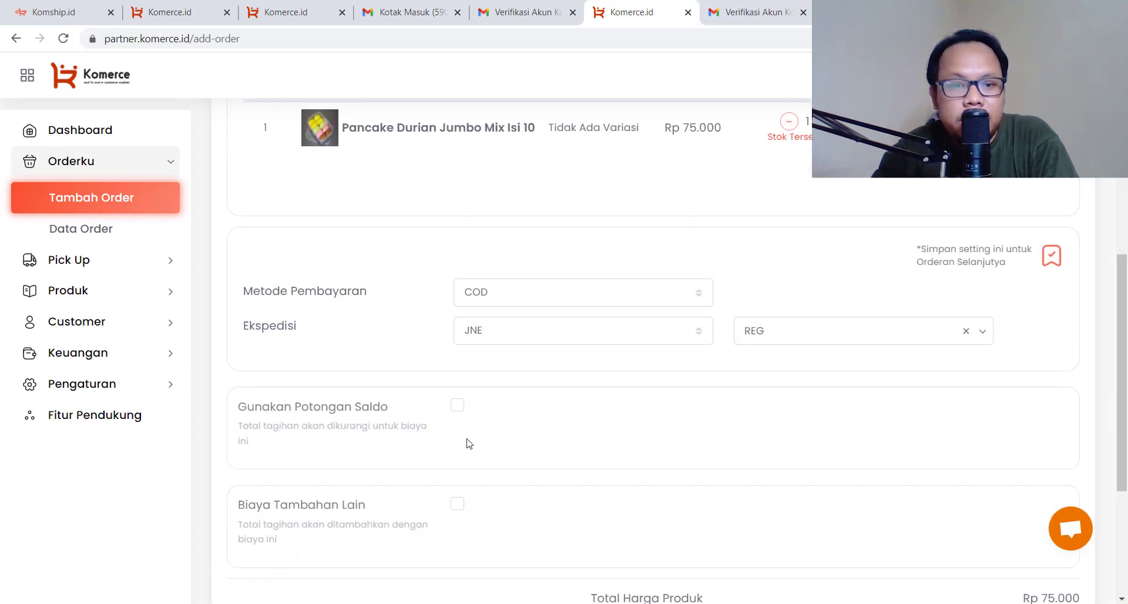
scroll(418, 416, "down", 2)
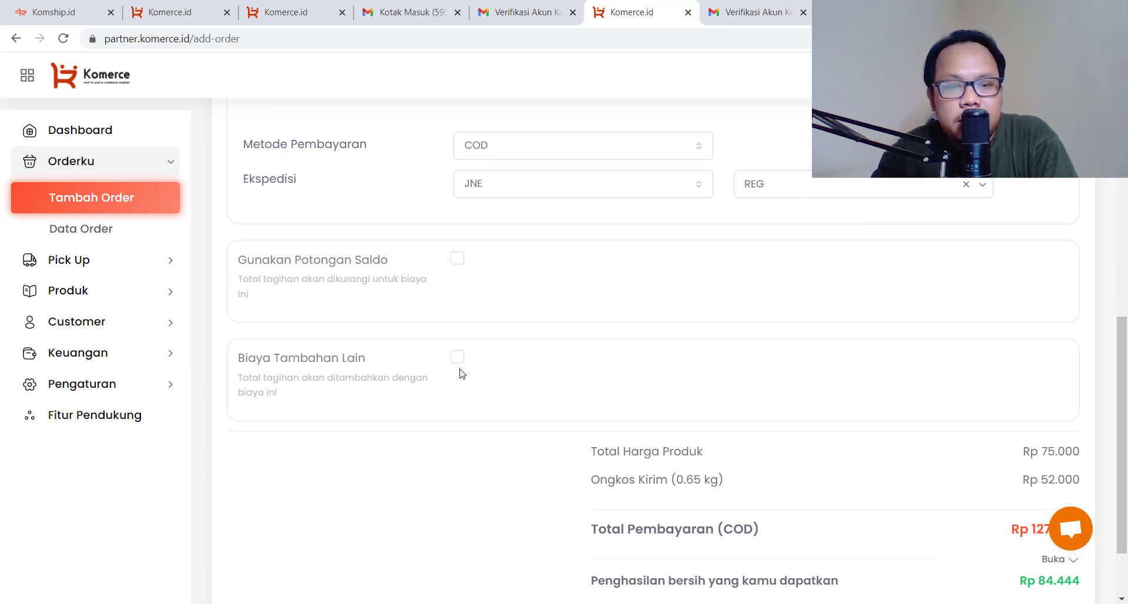
scroll(461, 382, "up", 1)
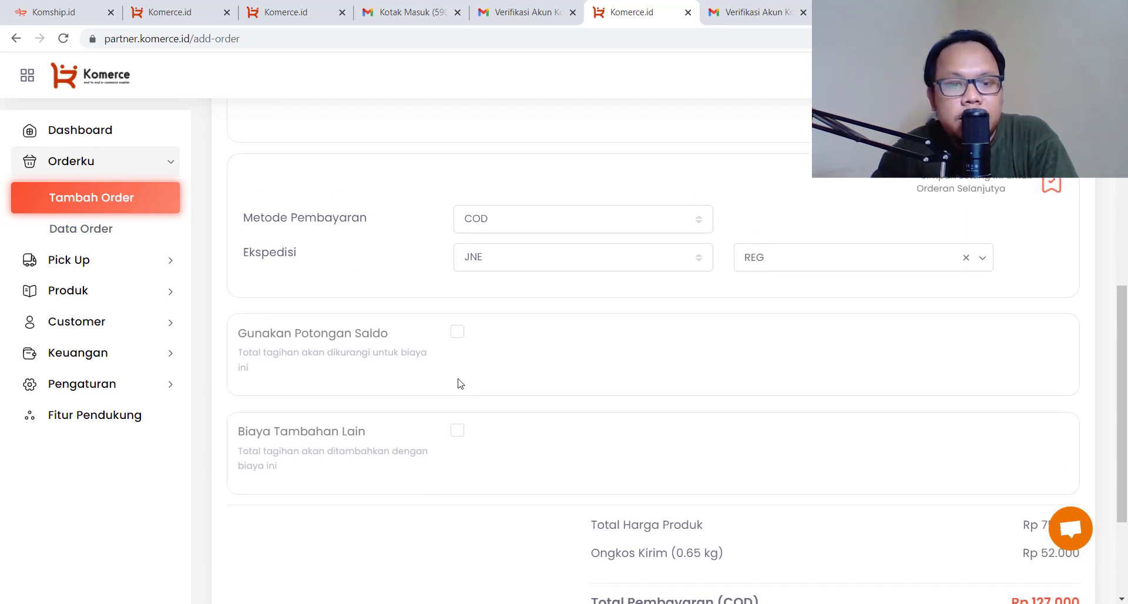
scroll(462, 411, "up", 2)
scroll(457, 417, "down", 2)
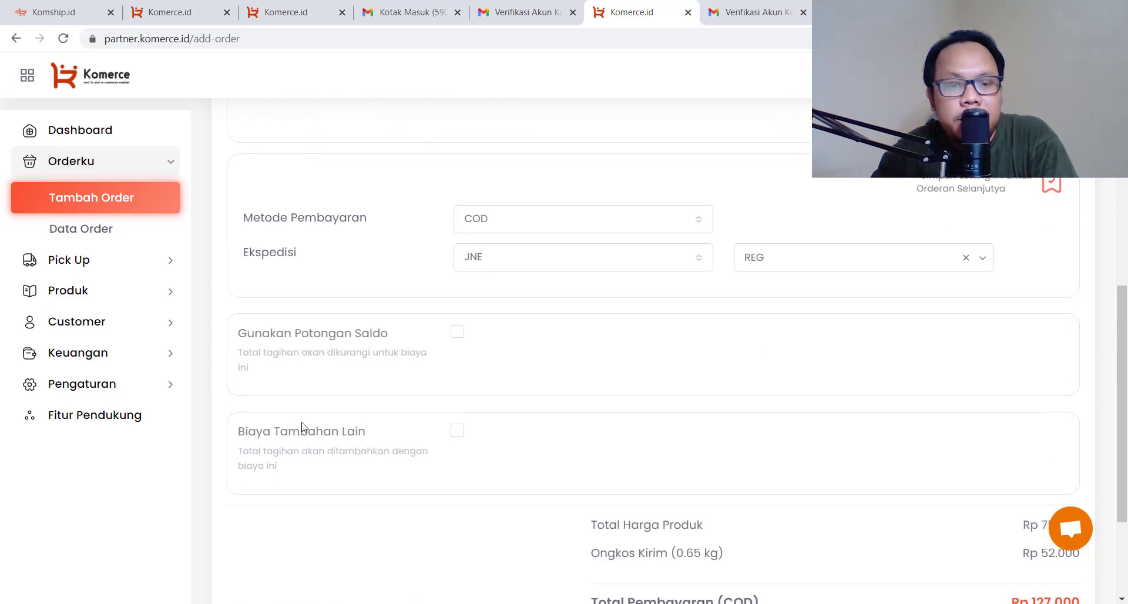
scroll(588, 434, "down", 2)
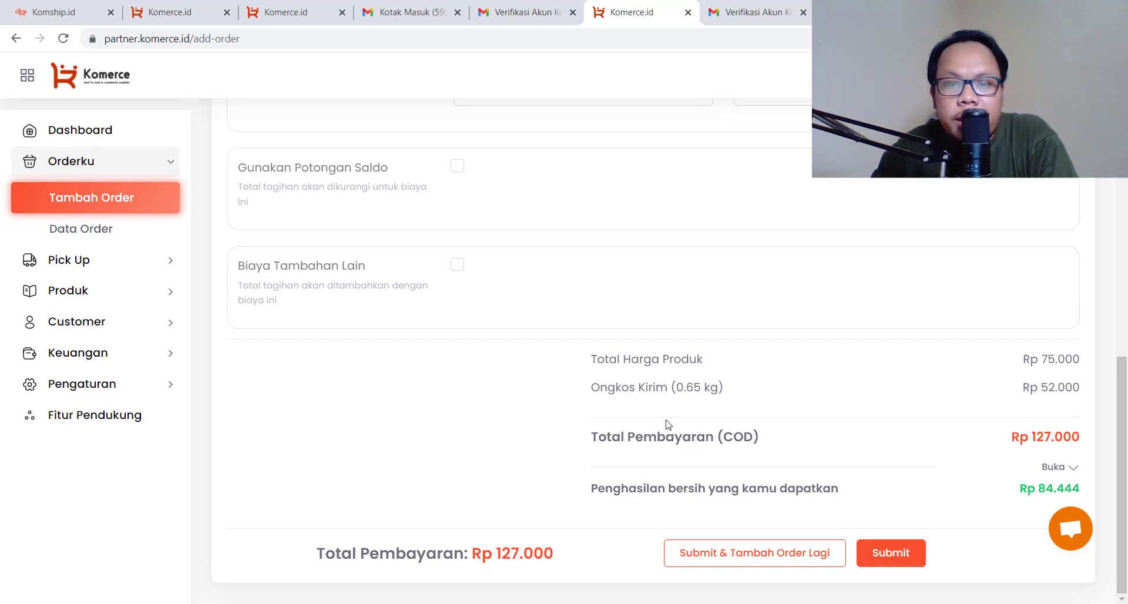
scroll(664, 423, "up", 5)
scroll(666, 423, "down", 5)
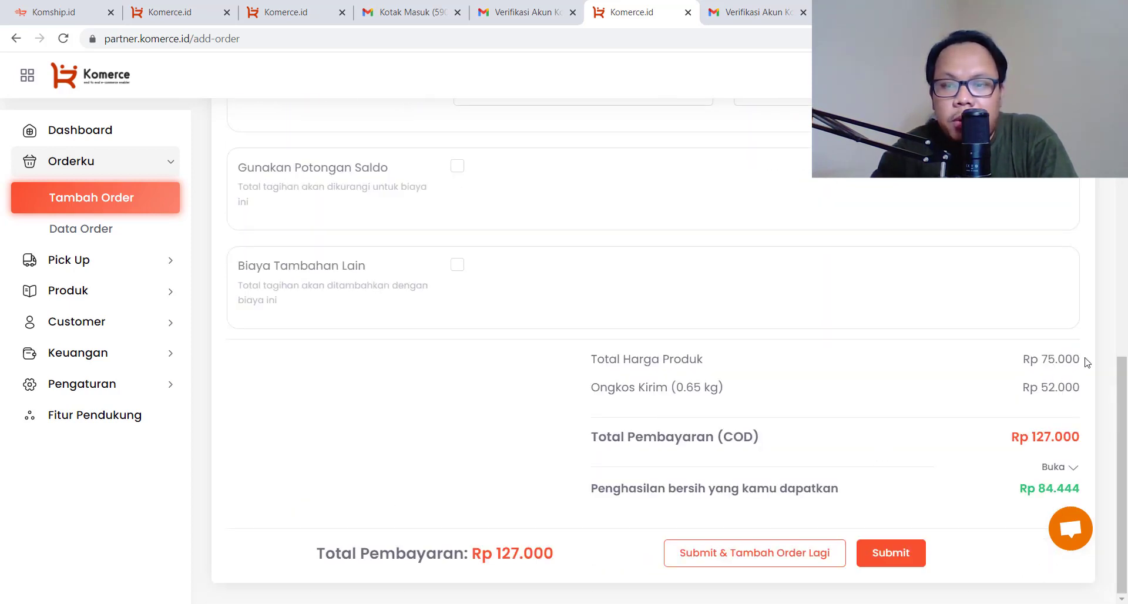
left_click_drag(1088, 363, 1080, 385)
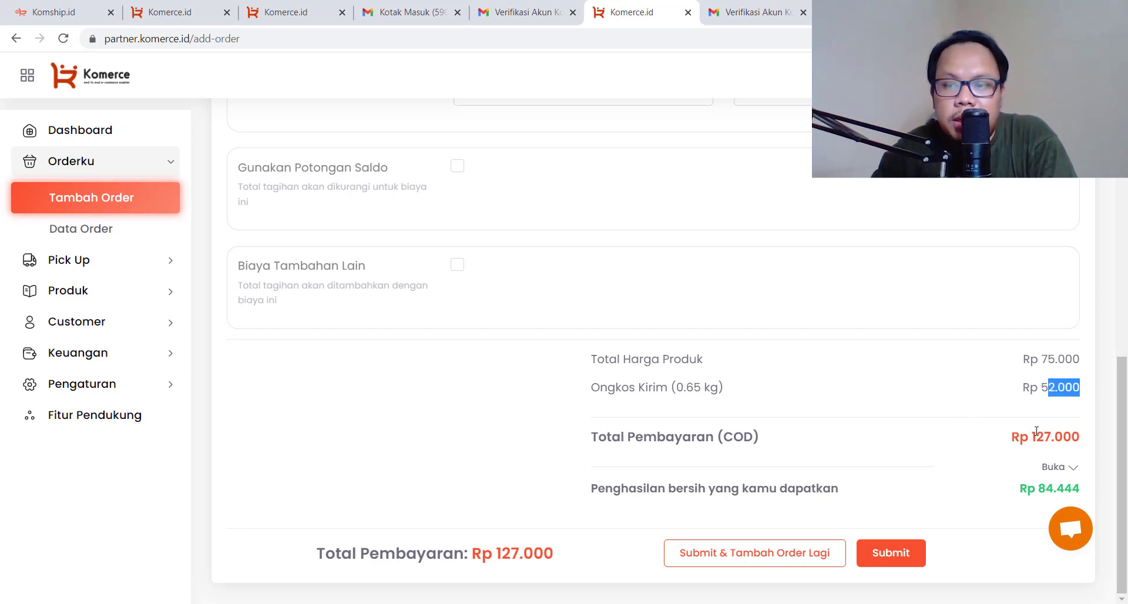
left_click_drag(1037, 431, 1088, 438)
left_click(932, 431)
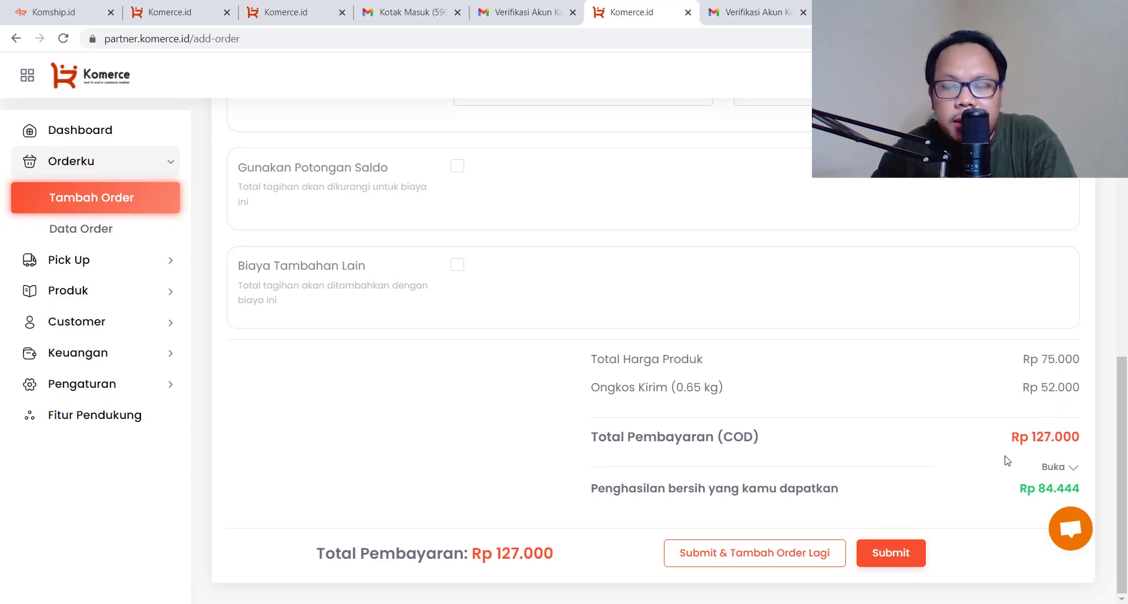
mouse_move(1043, 387)
left_mouse_down()
mouse_move(1083, 390)
mouse_move(1043, 389)
left_mouse_up()
left_click(985, 404)
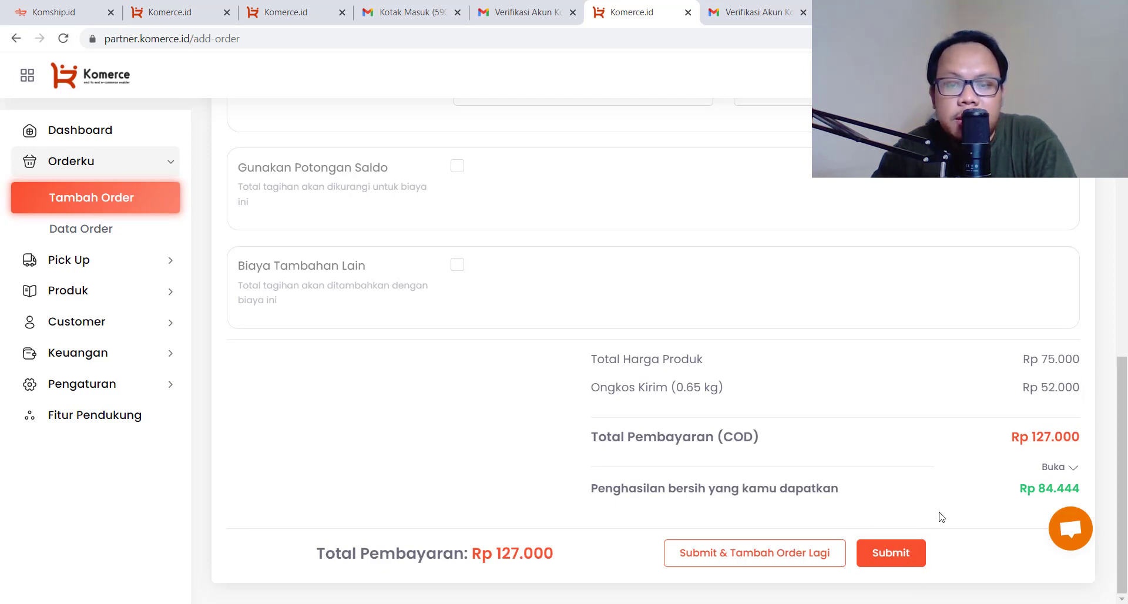
Submit the order and confirm the success message to see it in Data Order
left_click(907, 562)
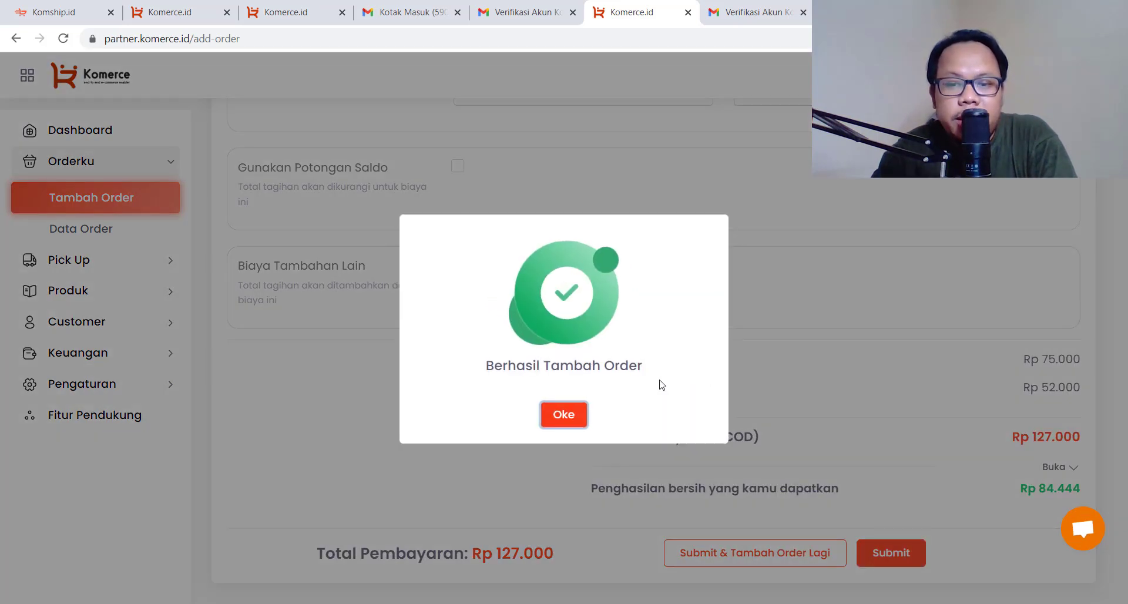
left_click(564, 415)
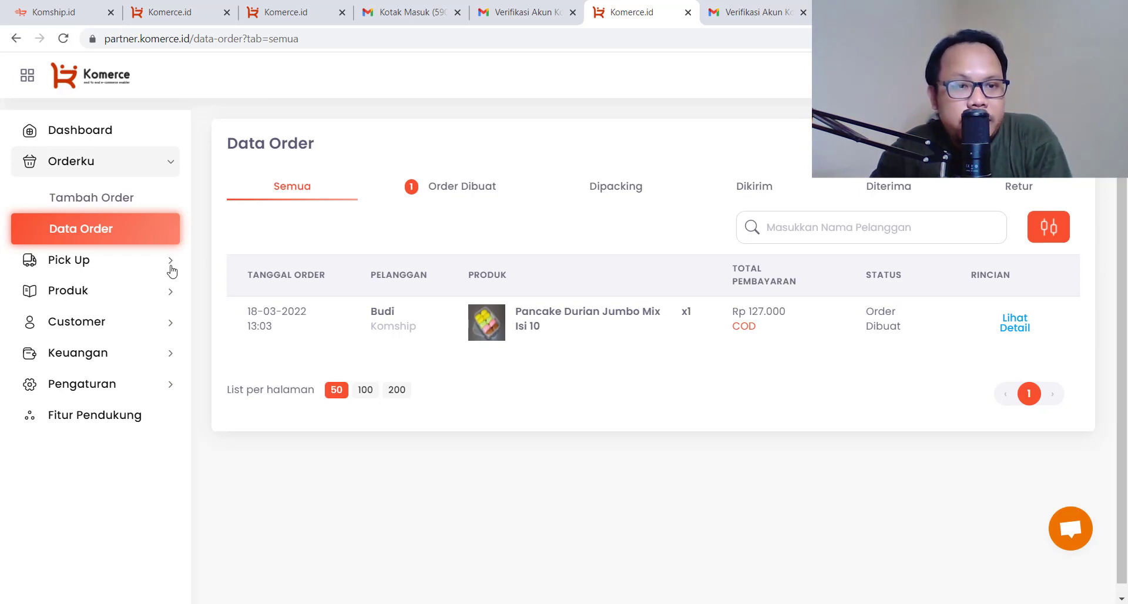
left_click(140, 270)
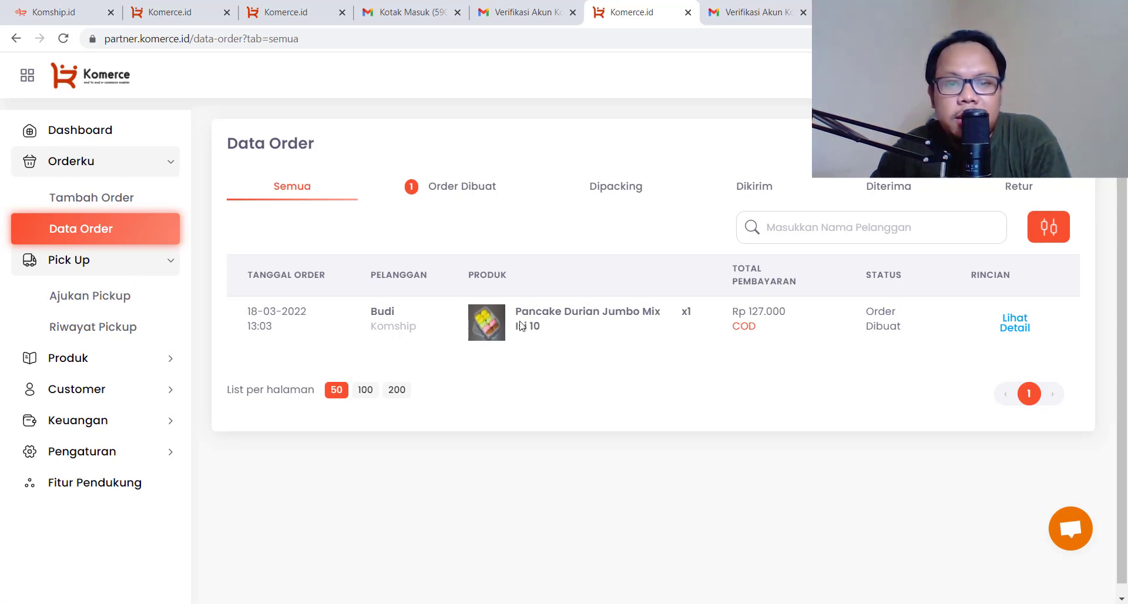
Schedule a pickup for March 18 at 17:00 using a motorbike
left_click(112, 295)
scroll(583, 316, "down", 1)
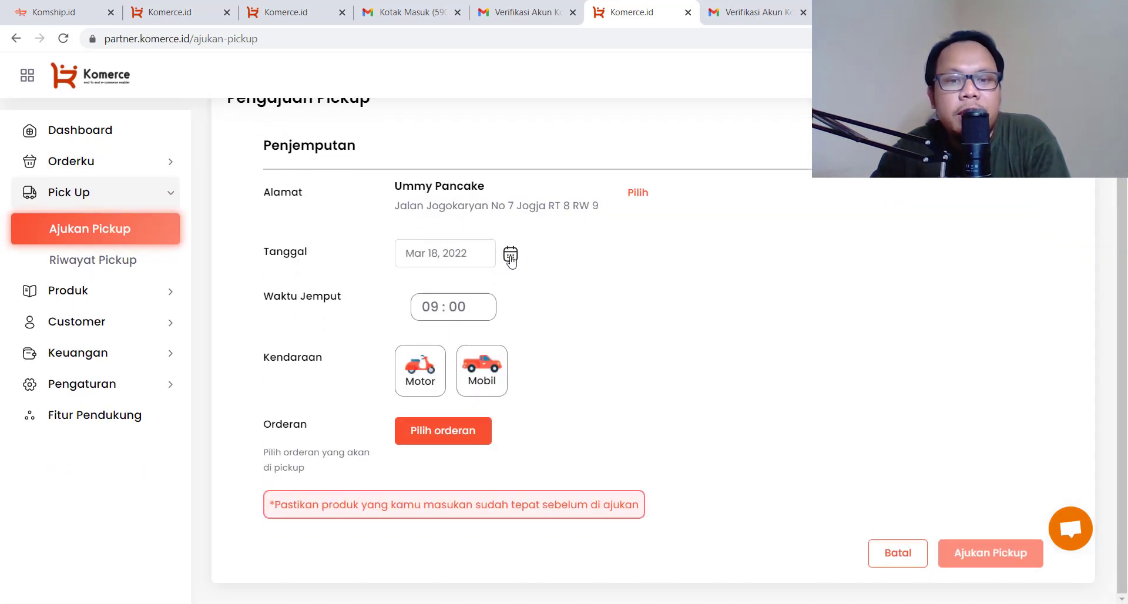
left_click(510, 253)
left_click(584, 392)
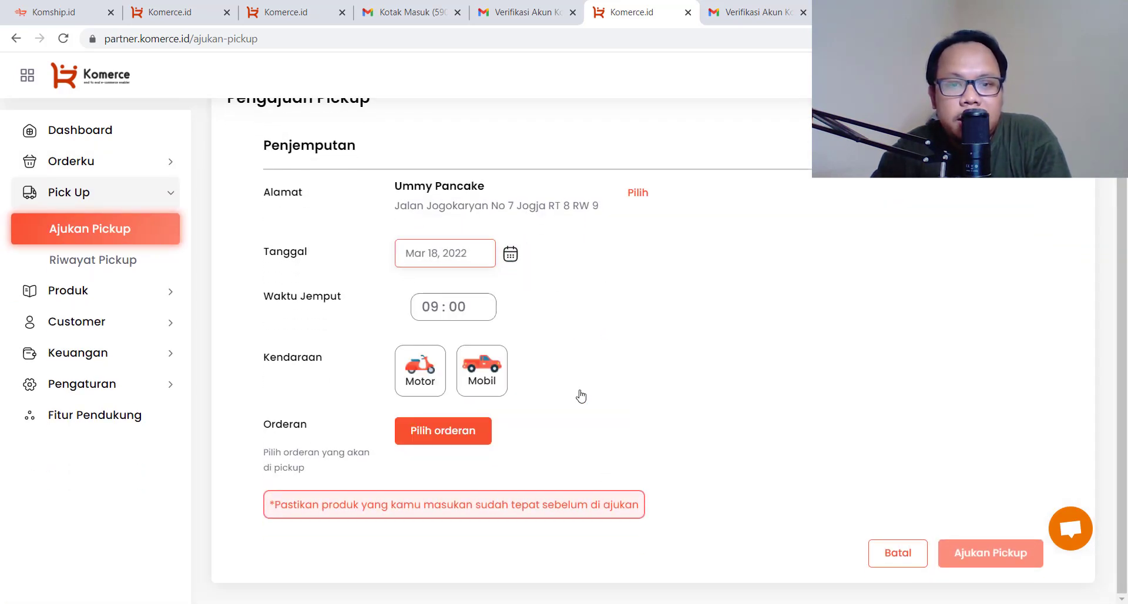
left_click(425, 306)
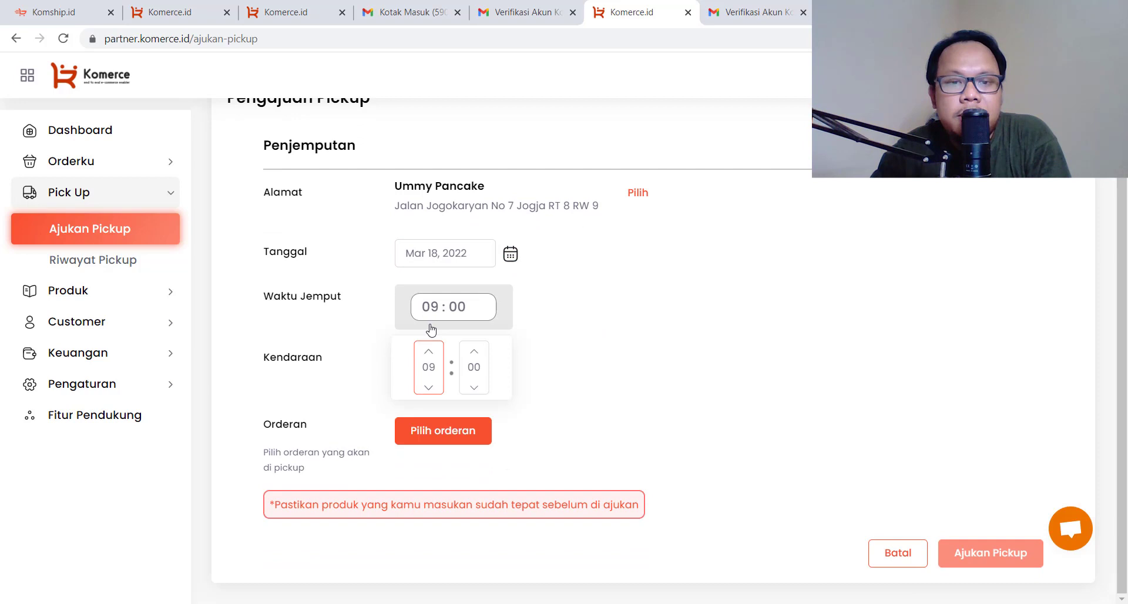
left_click(430, 388)
left_click(429, 353)
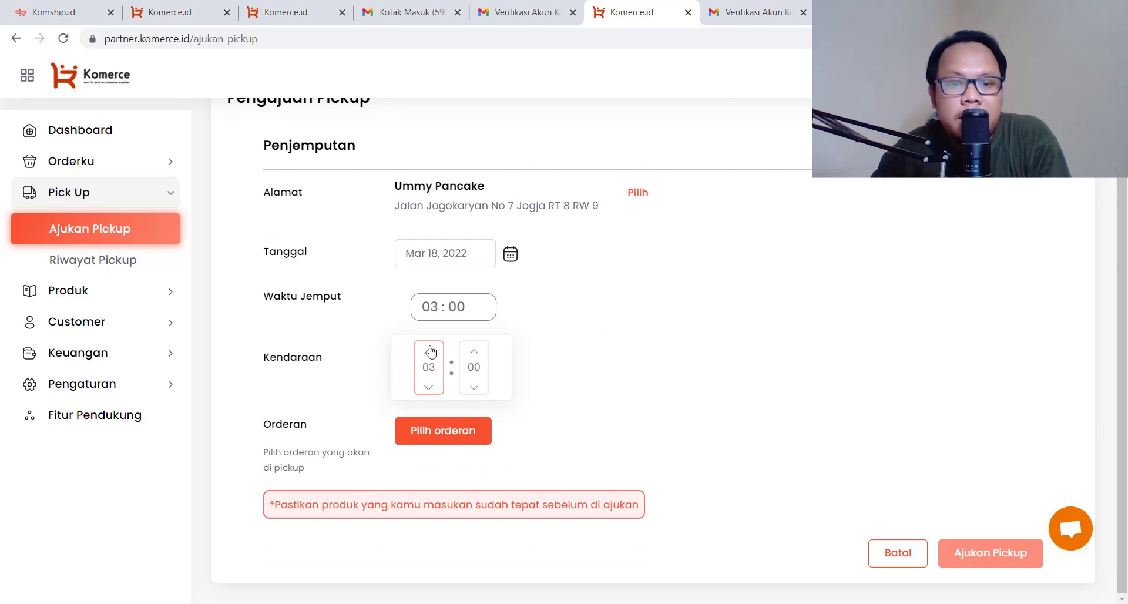
left_click(429, 353)
left_click(429, 353)
left_click(431, 355)
left_click(431, 355)
left_click(433, 357)
left_click(433, 355)
left_click(433, 355)
left_click(433, 355)
left_click(432, 355)
left_click(432, 355)
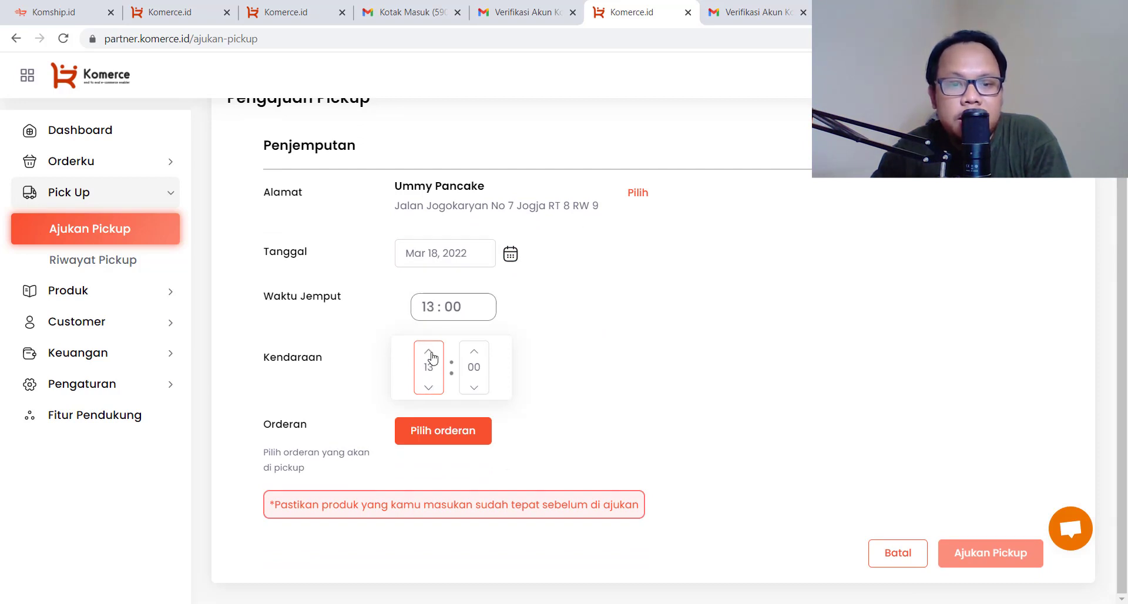
left_click(433, 355)
left_click(431, 355)
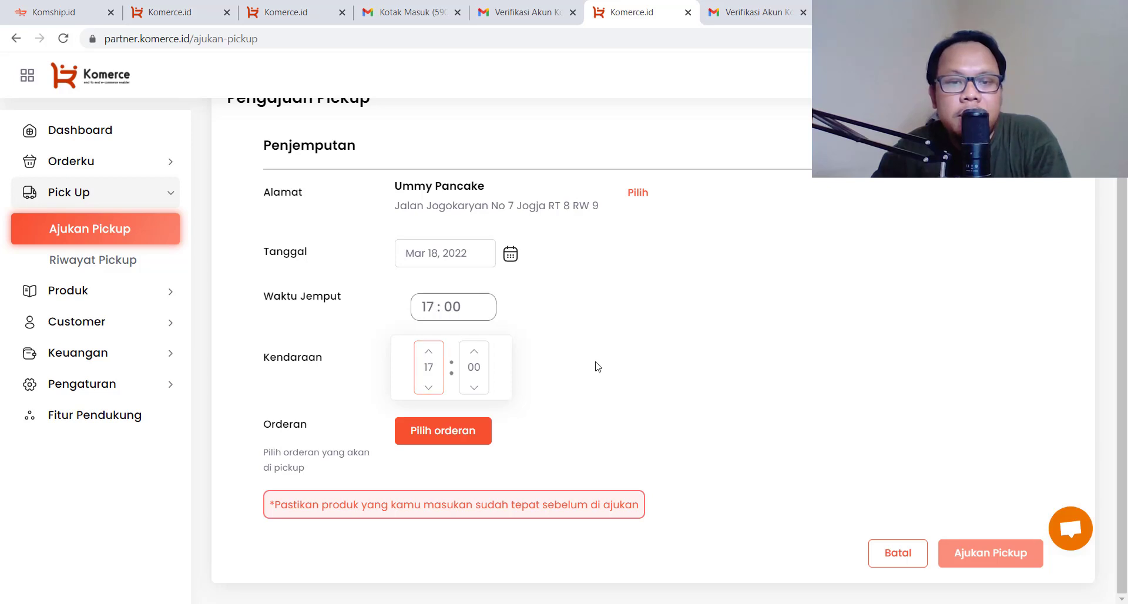
left_click(593, 365)
left_click(420, 376)
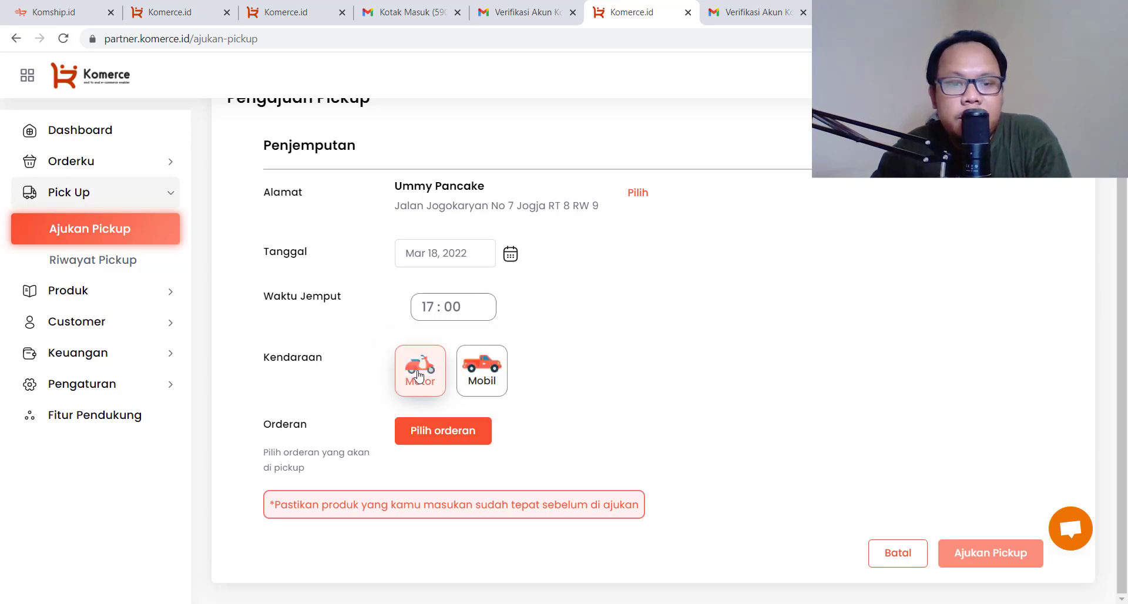
Attach the pancake order to the pickup, submit the request and confirm success
left_click(491, 428)
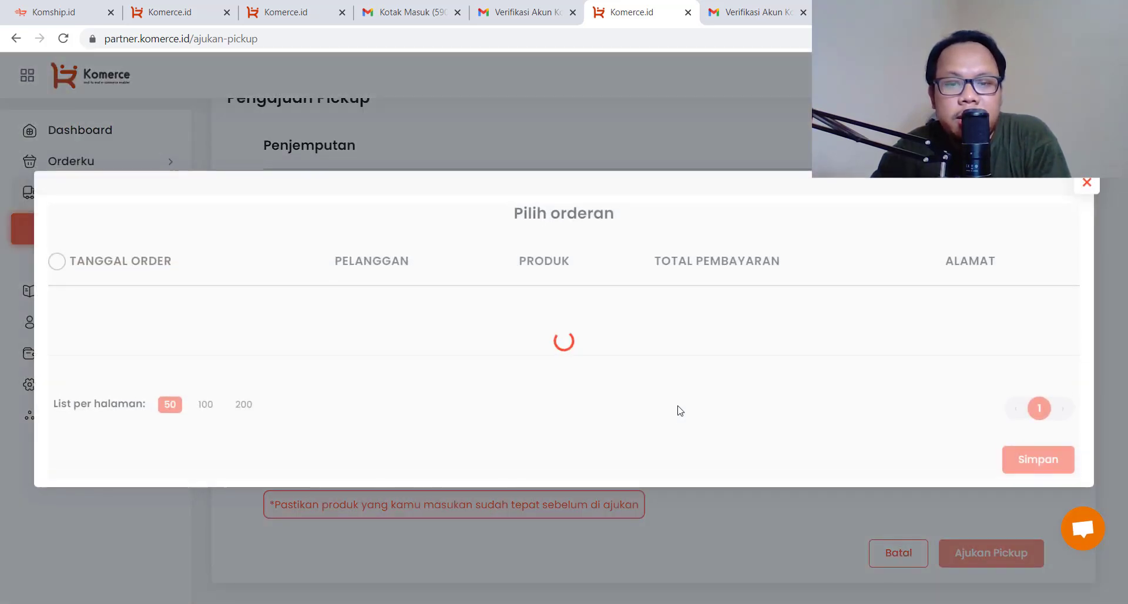
left_click(57, 306)
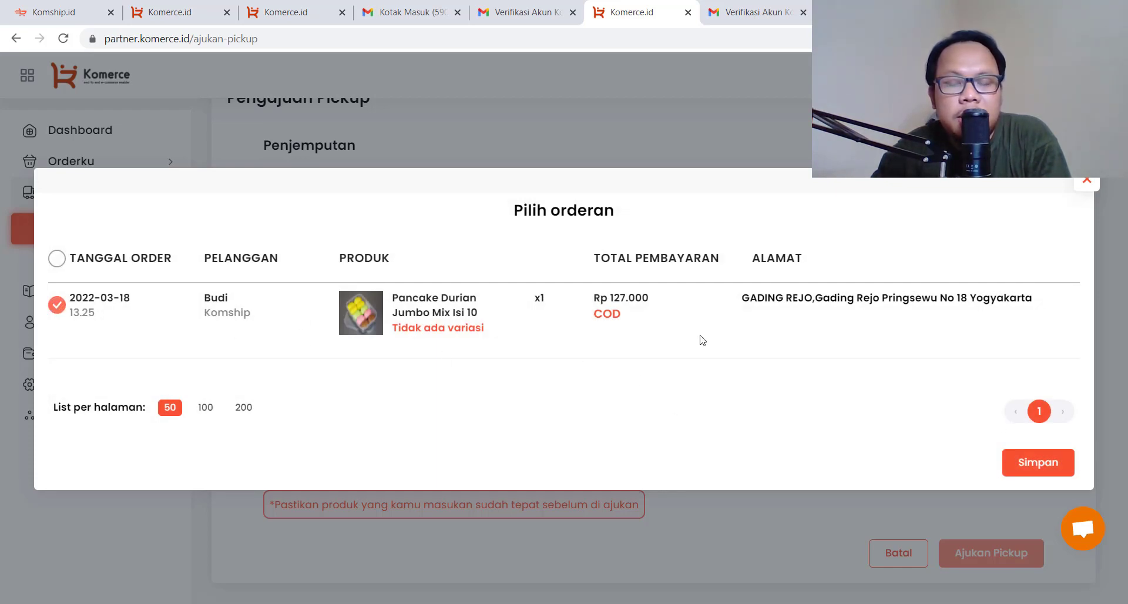
left_click(1038, 471)
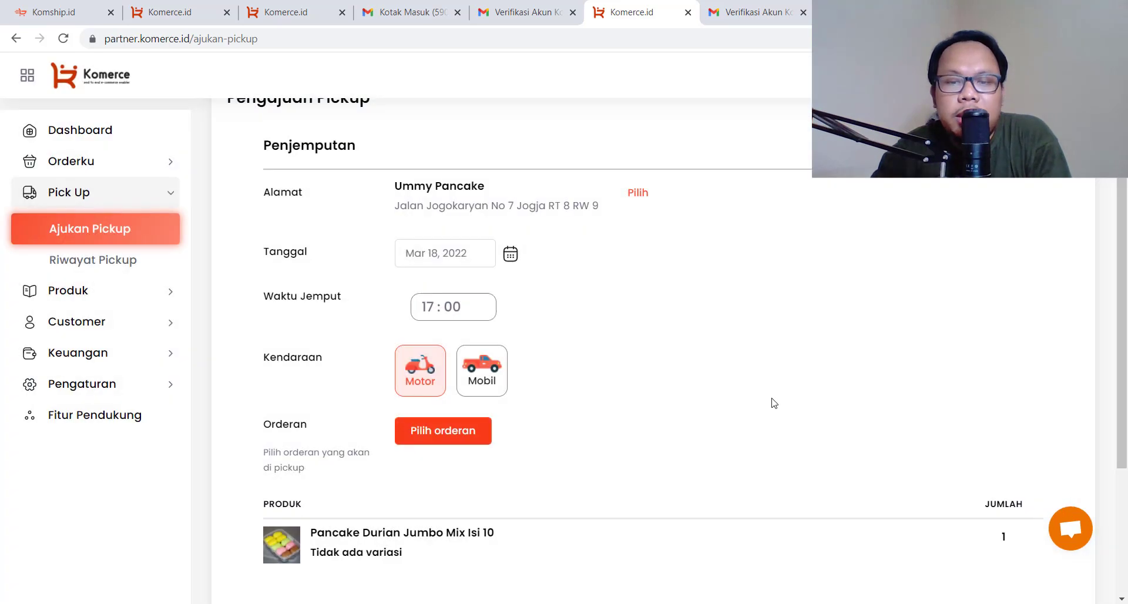
scroll(770, 402, "down", 3)
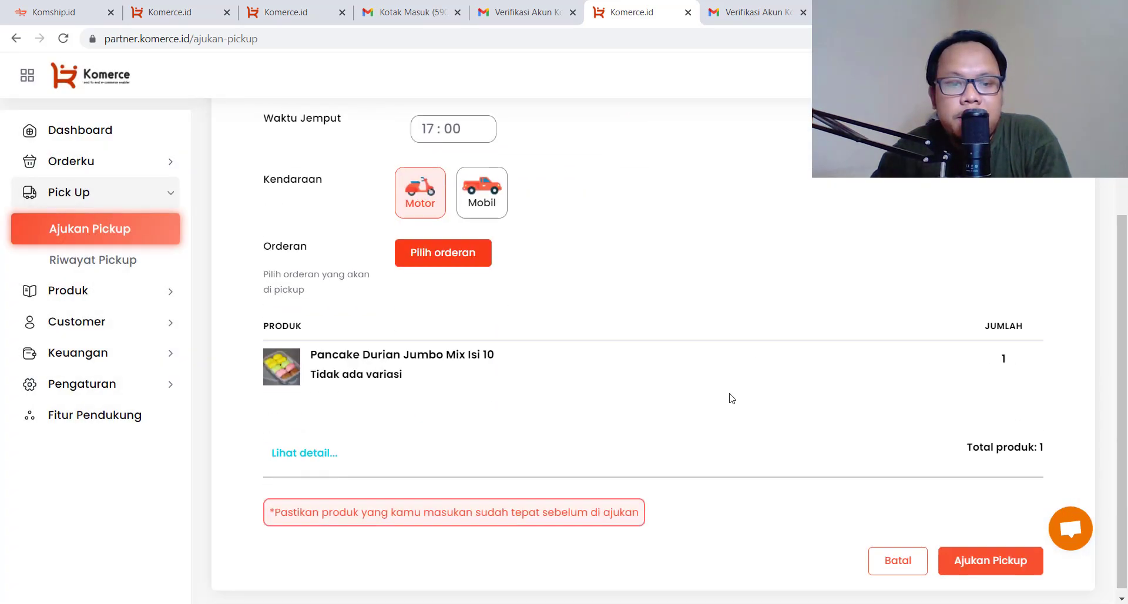
left_click(993, 560)
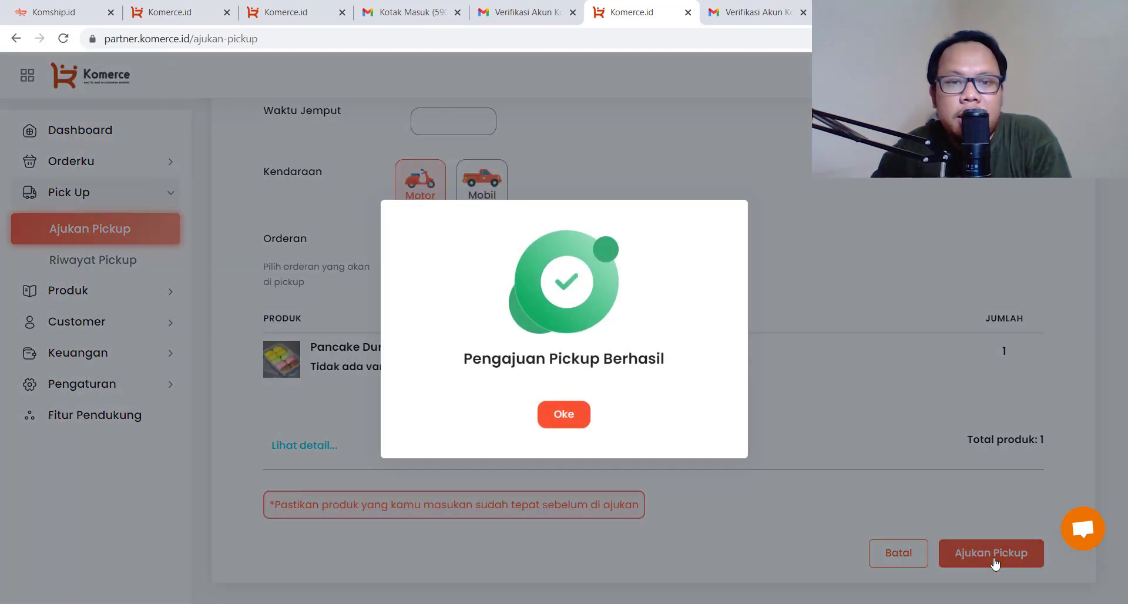
left_click(579, 427)
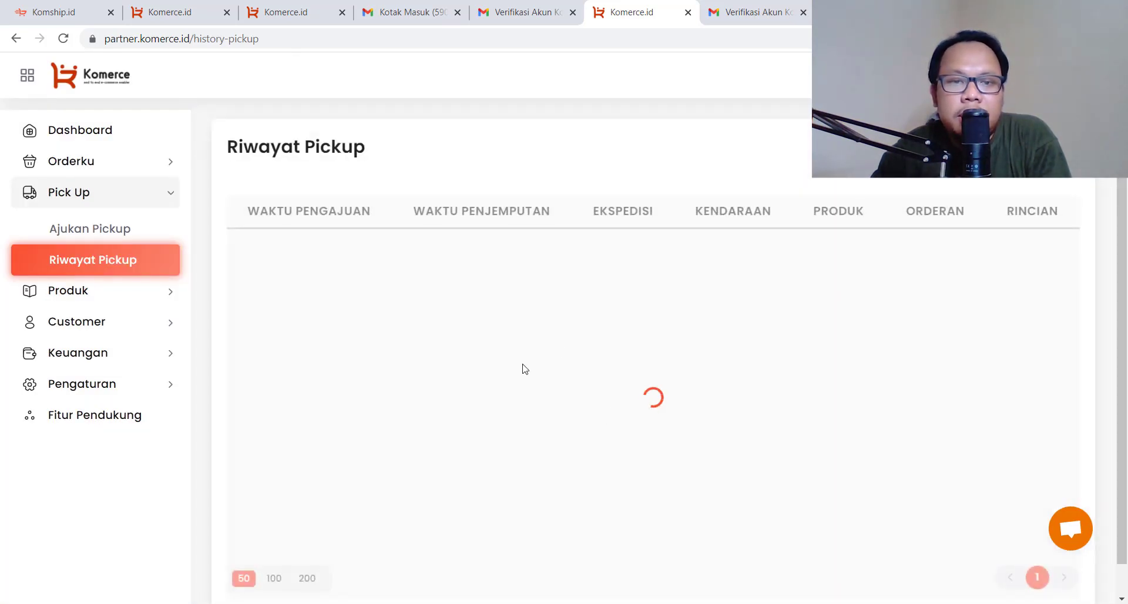
Open the JNE pickup's details in Riwayat Pickup and go to its Label Pengiriman page
scroll(542, 359, "down", 1)
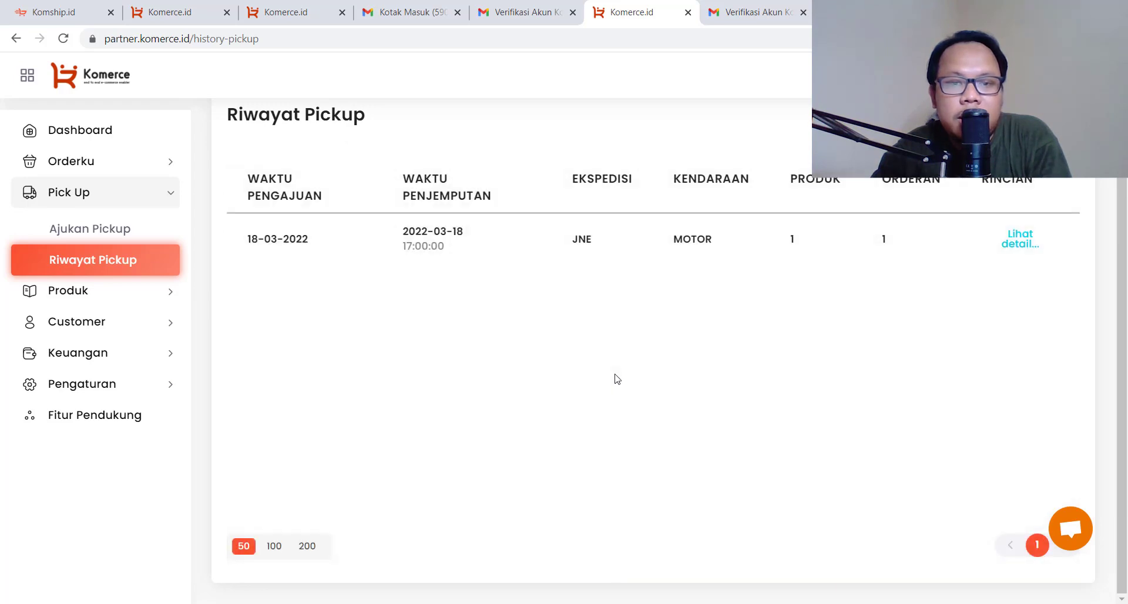
left_click(1025, 250)
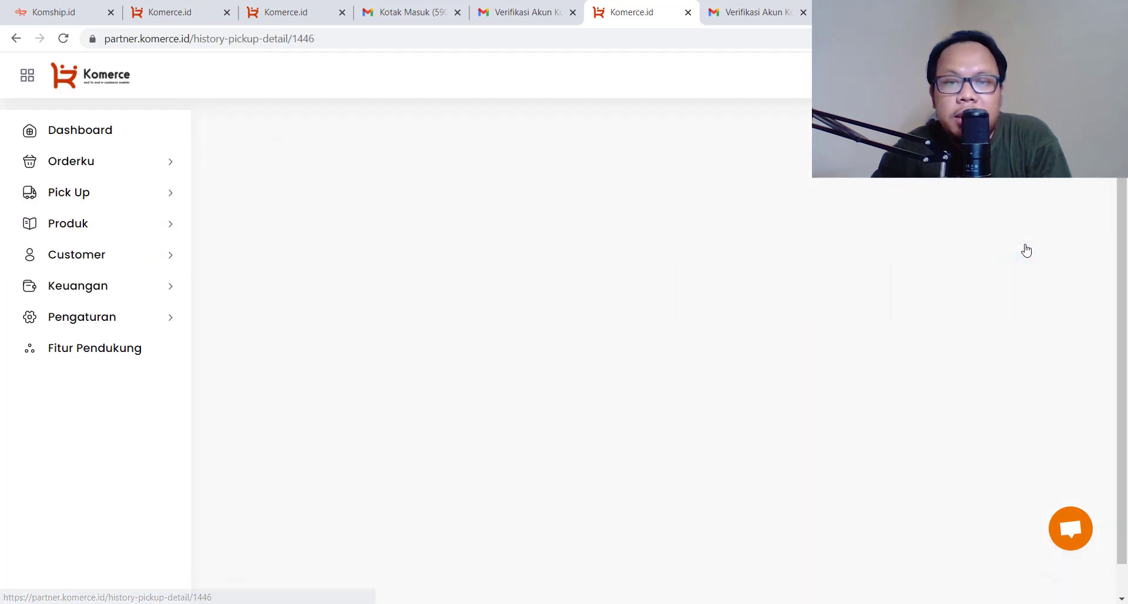
left_click(15, 38)
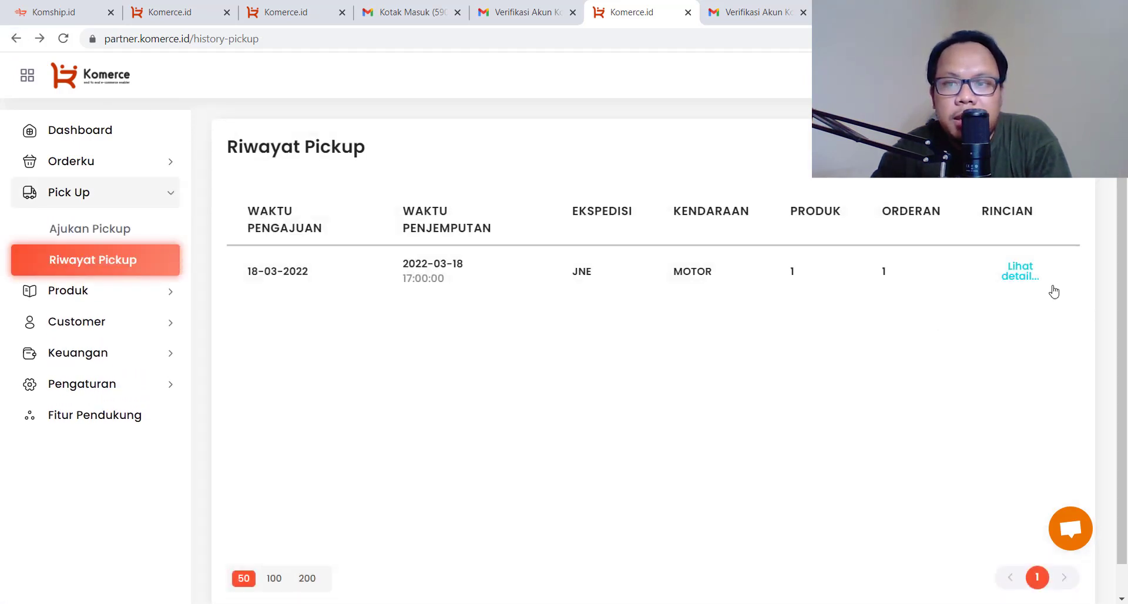
left_click(1030, 277)
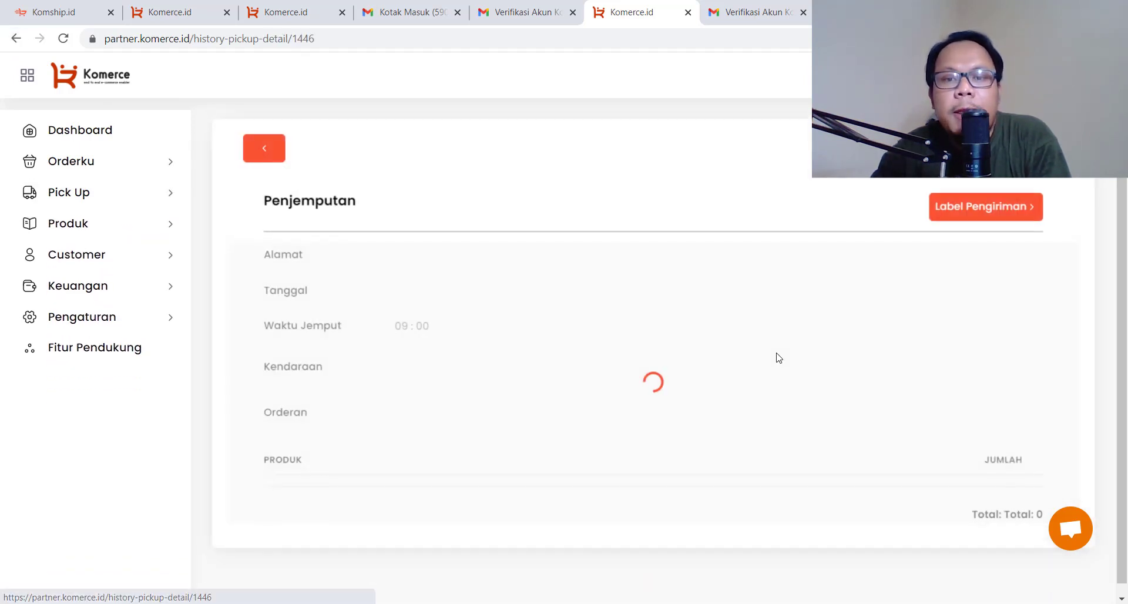
left_click(964, 214)
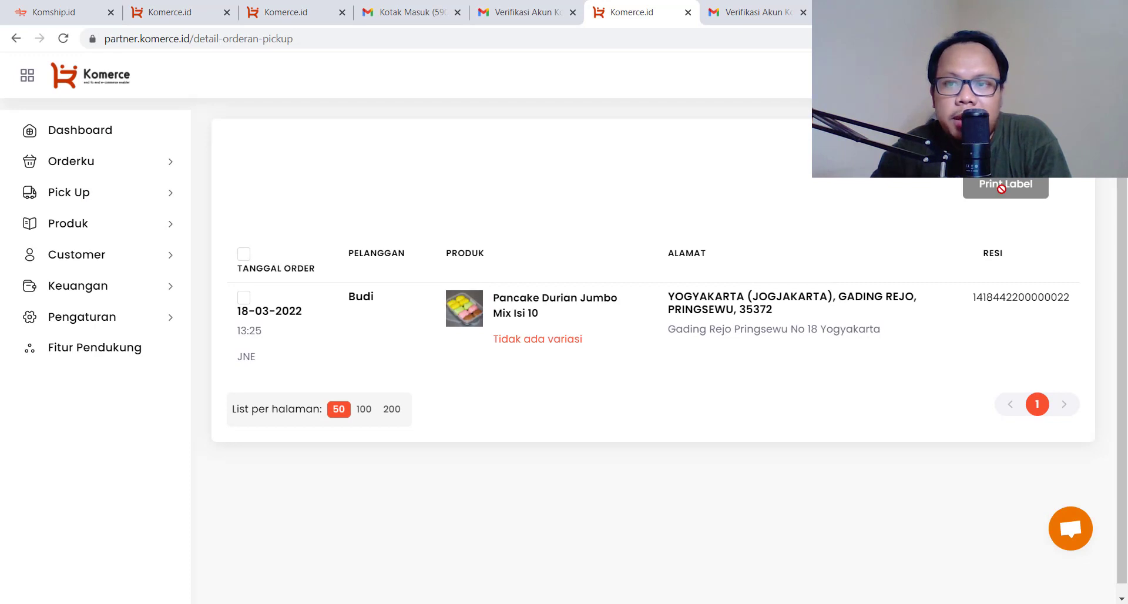
Print the pancake order's label as a 10 cm x 10cm PDF
left_click(244, 298)
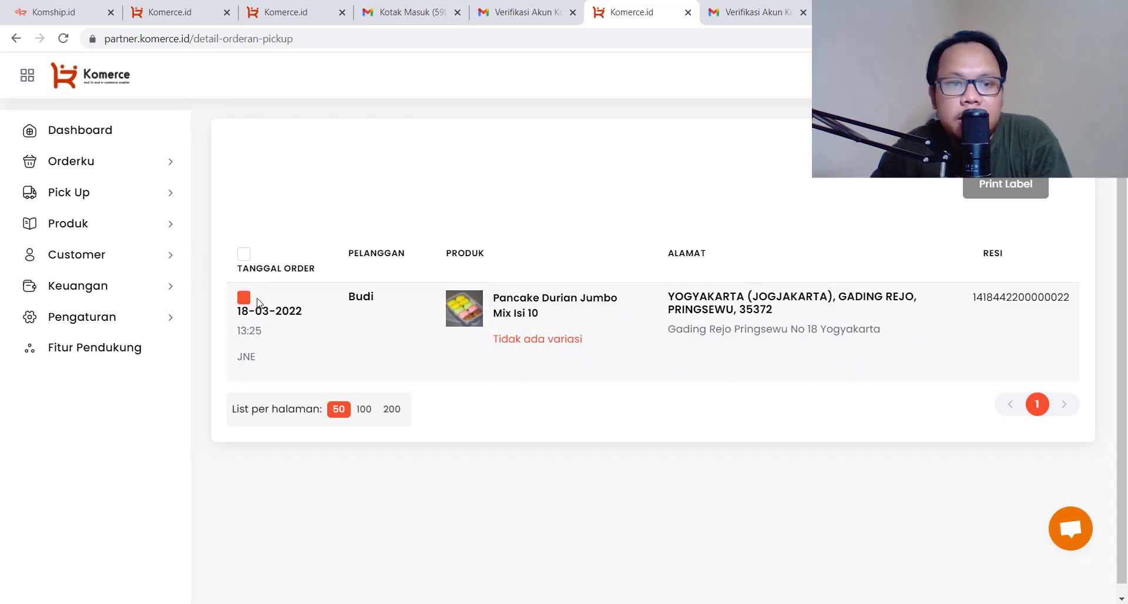
left_click(1011, 185)
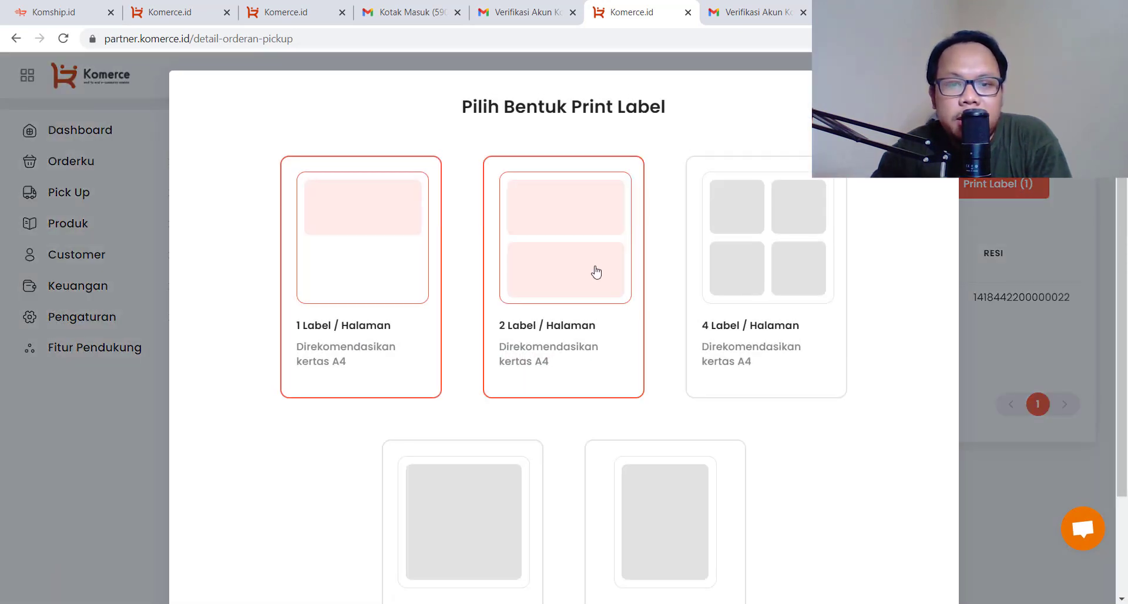
scroll(705, 404, "down", 3)
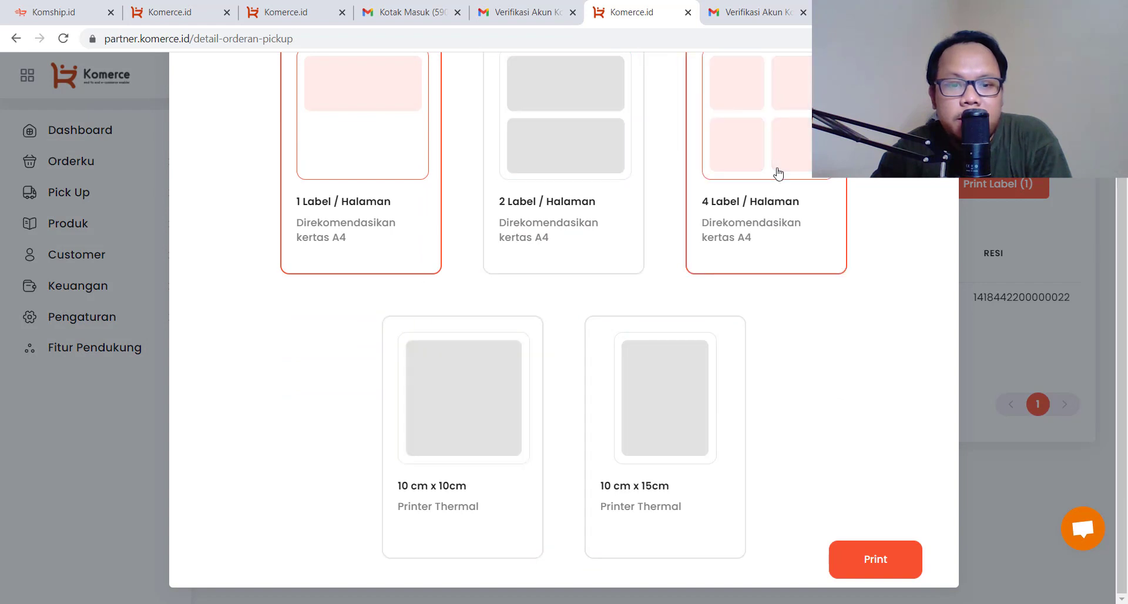
left_click(466, 413)
left_click(854, 546)
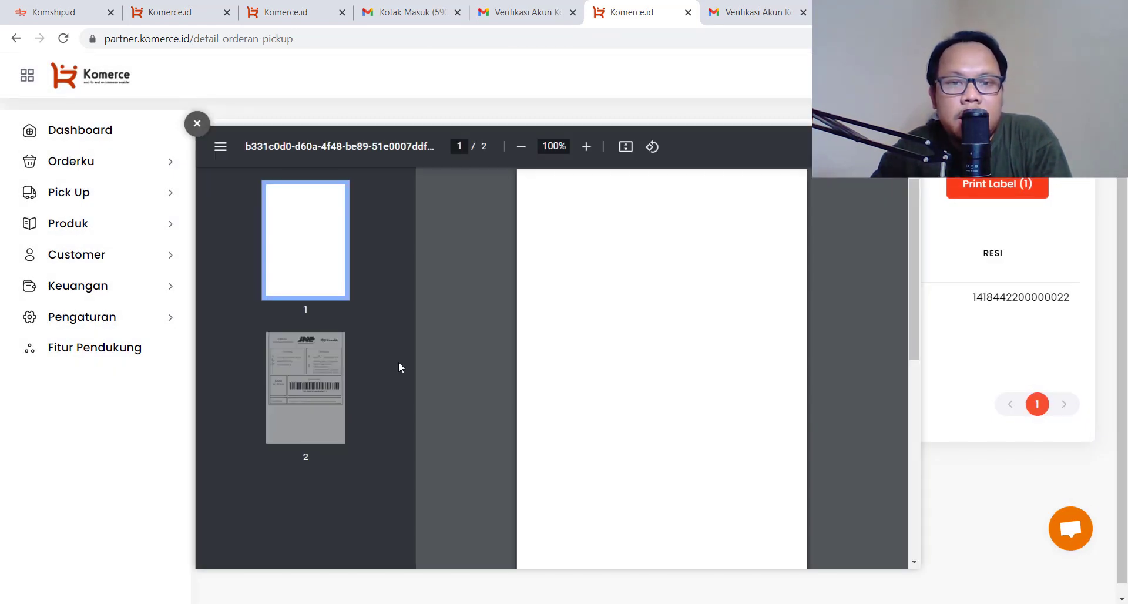
Check the JNE label on page 2 of the PDF, then close it
left_click(332, 389)
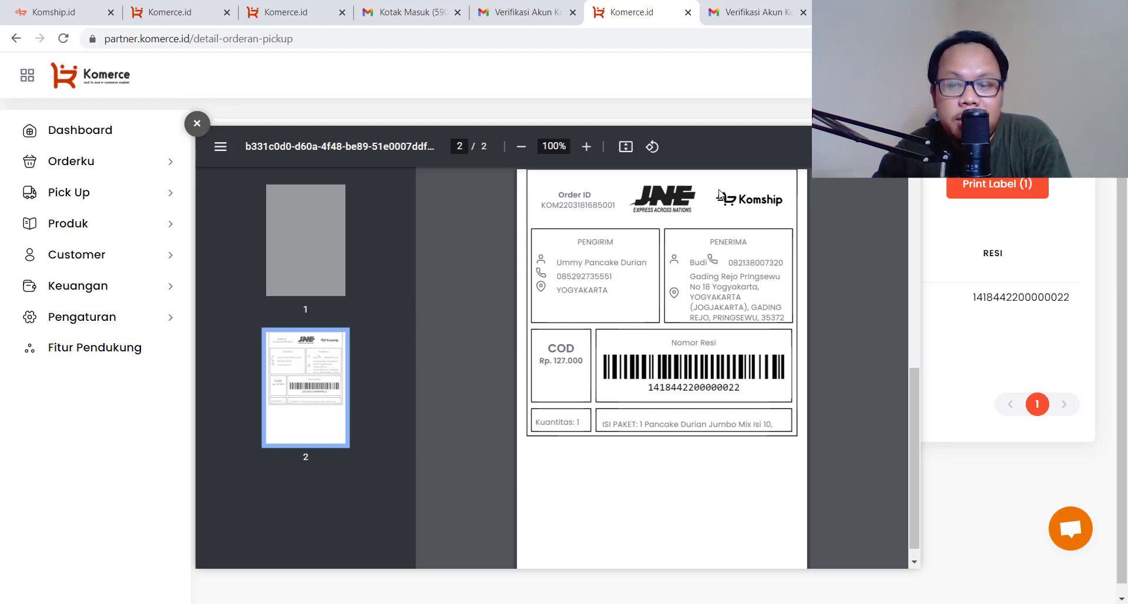
left_click(196, 125)
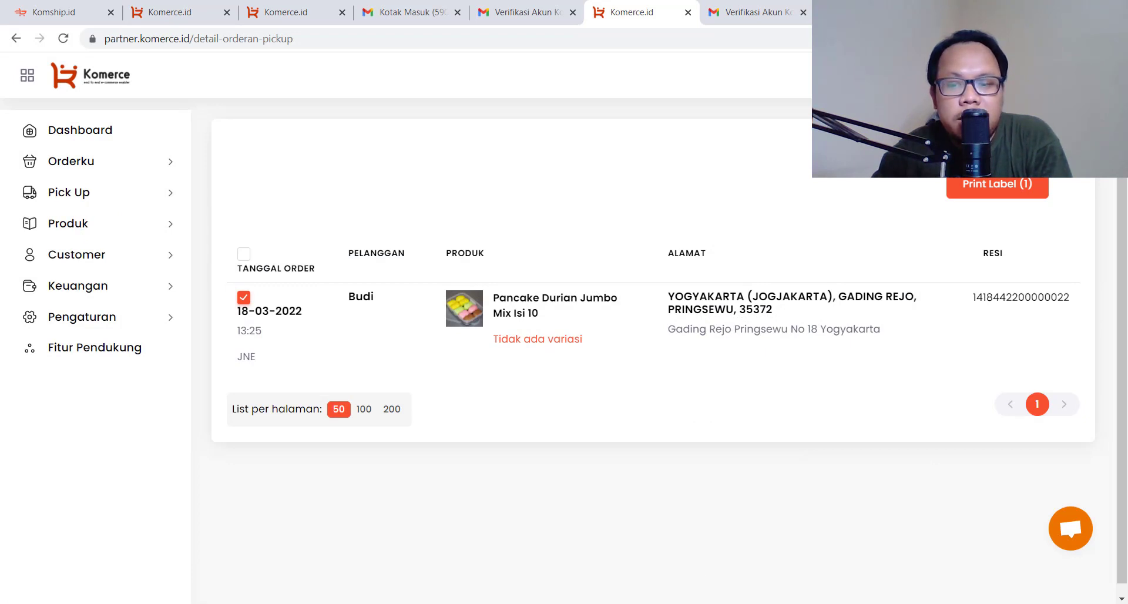
key("alt+Tab")
Draw a blue arrow from komship.id back to Produk labelled dijemput
mouse_move(91, 347)
left_mouse_down()
mouse_move(104, 474)
mouse_move(597, 466)
left_mouse_up()
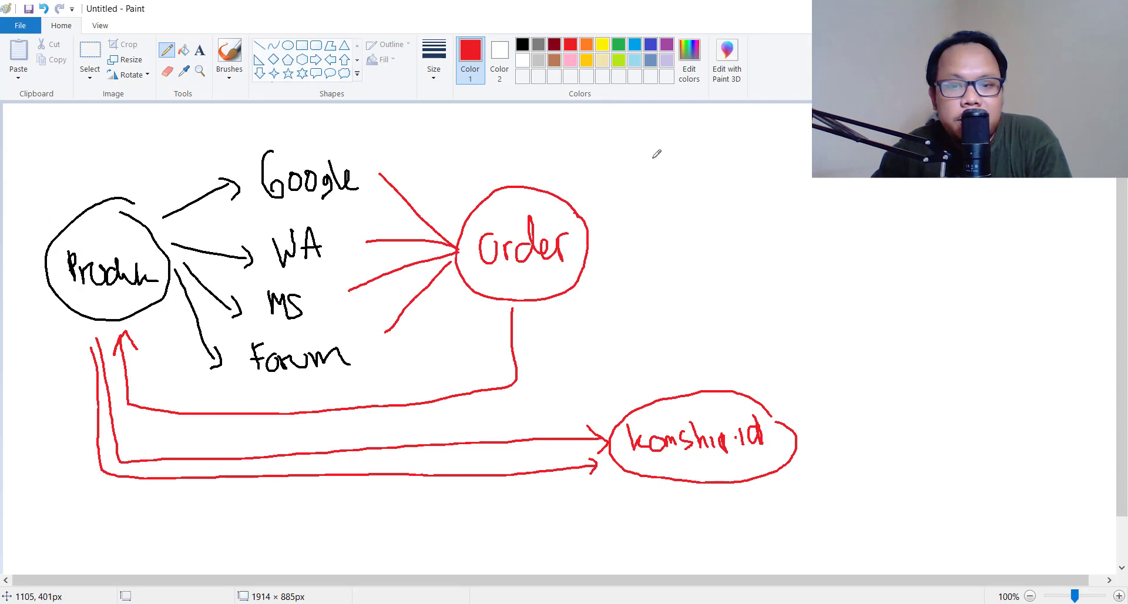
left_click(522, 44)
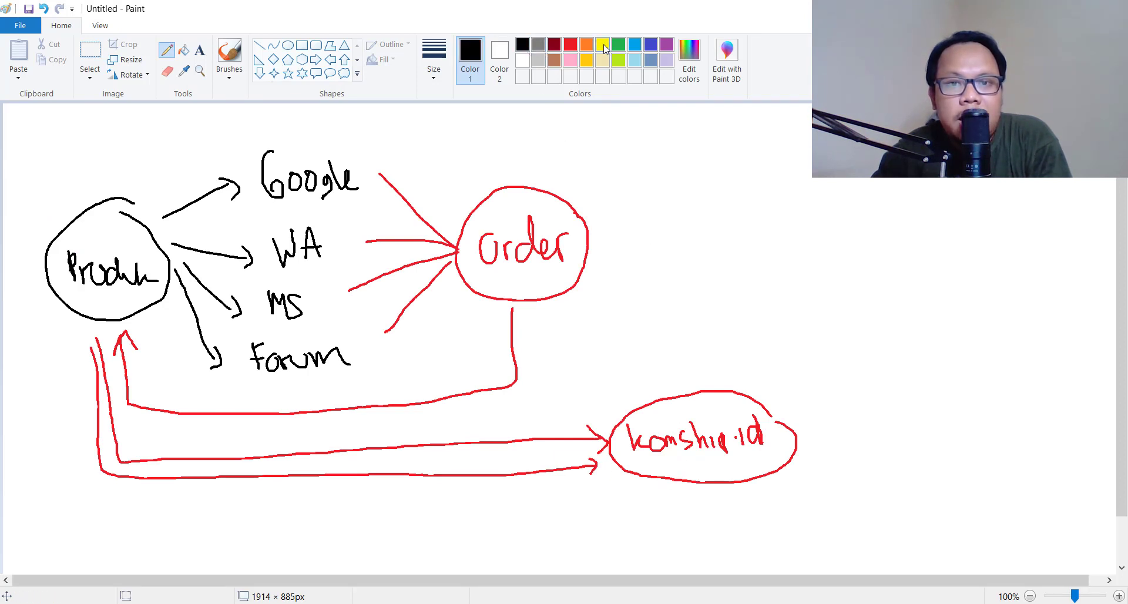
left_click(650, 45)
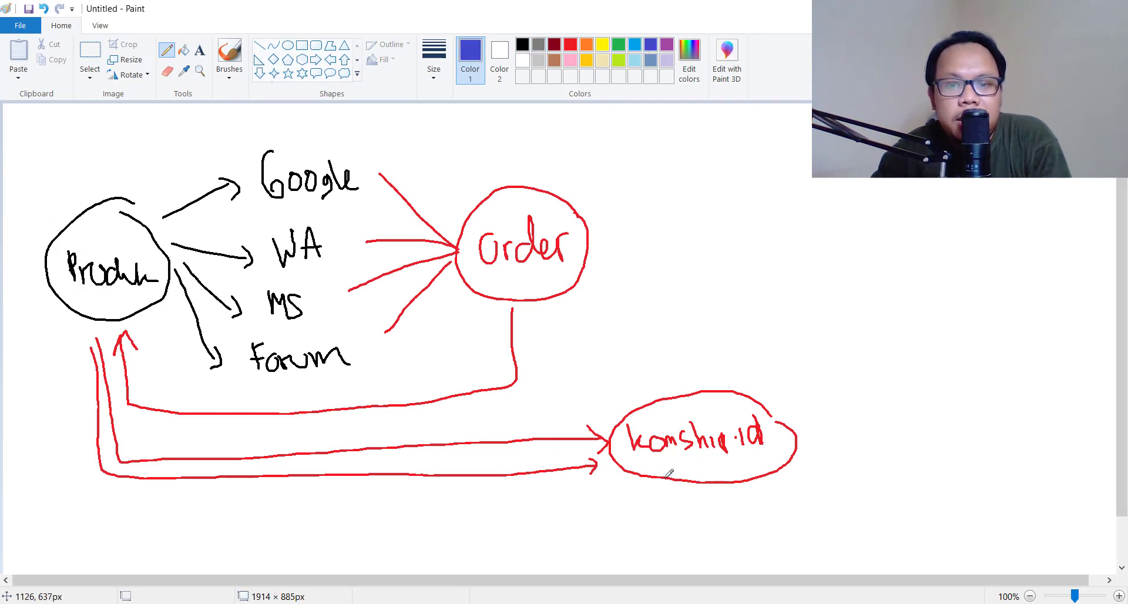
mouse_move(665, 477)
left_mouse_down()
mouse_move(422, 571)
mouse_move(116, 416)
mouse_move(106, 341)
left_mouse_up()
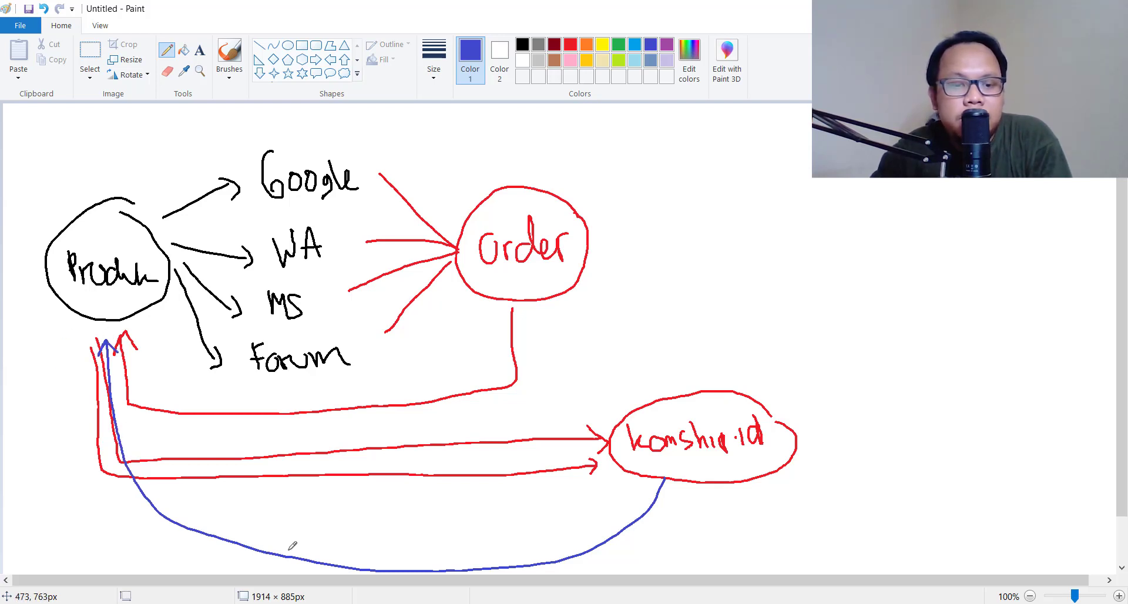
mouse_move(303, 534)
left_mouse_down()
mouse_move(310, 516)
mouse_move(311, 548)
left_mouse_up()
mouse_move(315, 536)
left_mouse_down()
mouse_move(317, 553)
mouse_move(414, 553)
left_mouse_up()
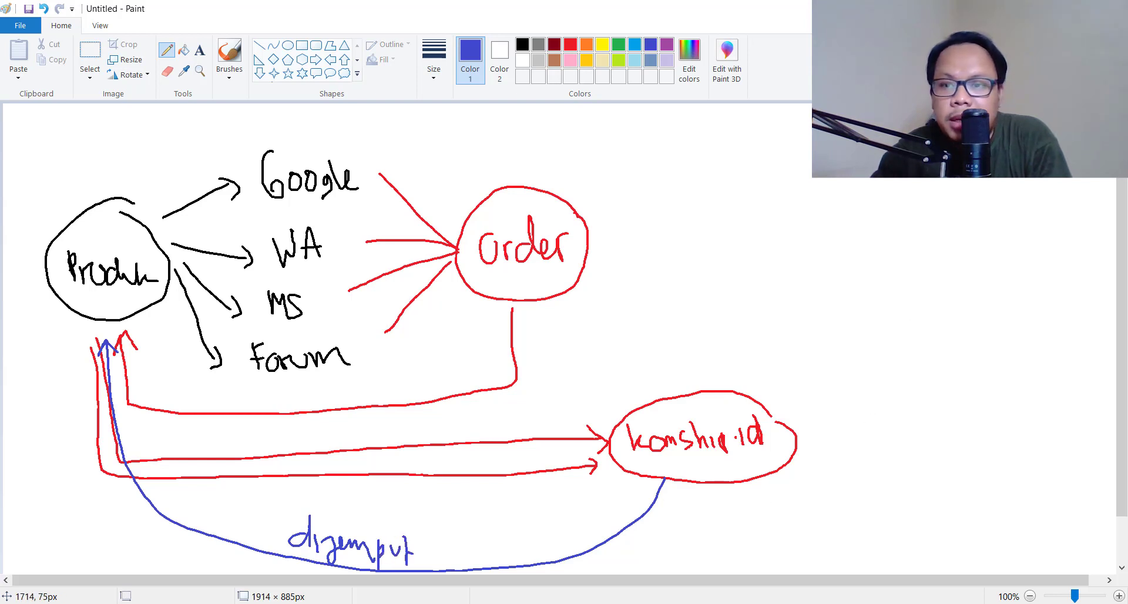
Add a new blue circle, a long arrow to it labelled diantar, and tick Order
left_click_drag(1011, 145, 1020, 141)
left_click_drag(1005, 180, 1024, 185)
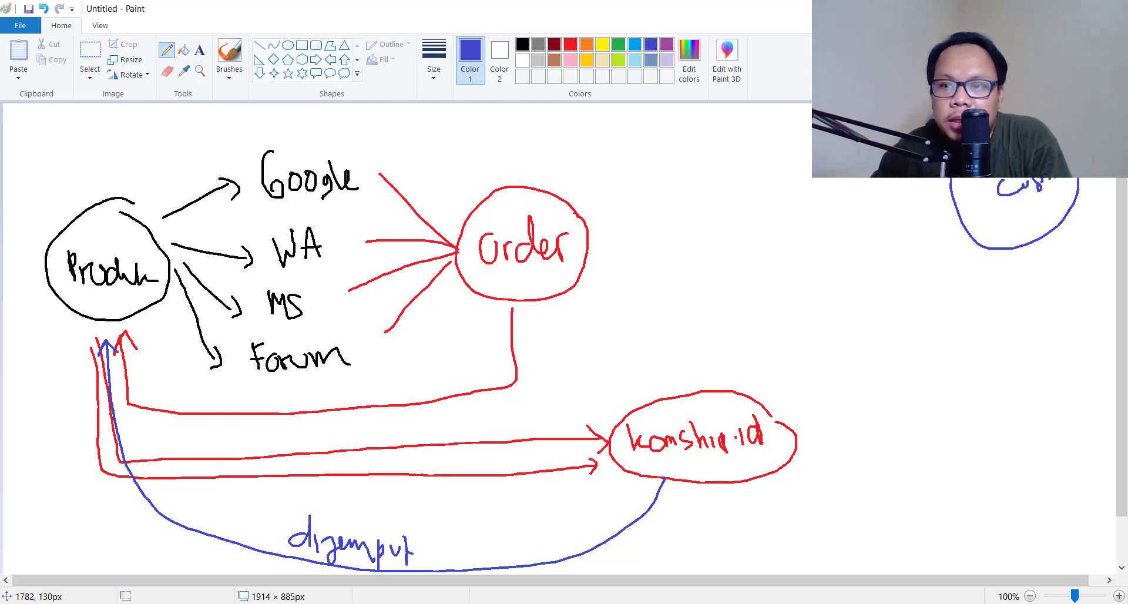
mouse_move(88, 345)
left_mouse_down()
mouse_move(194, 544)
mouse_move(614, 563)
mouse_move(966, 376)
mouse_move(985, 274)
mouse_move(1005, 294)
left_mouse_up()
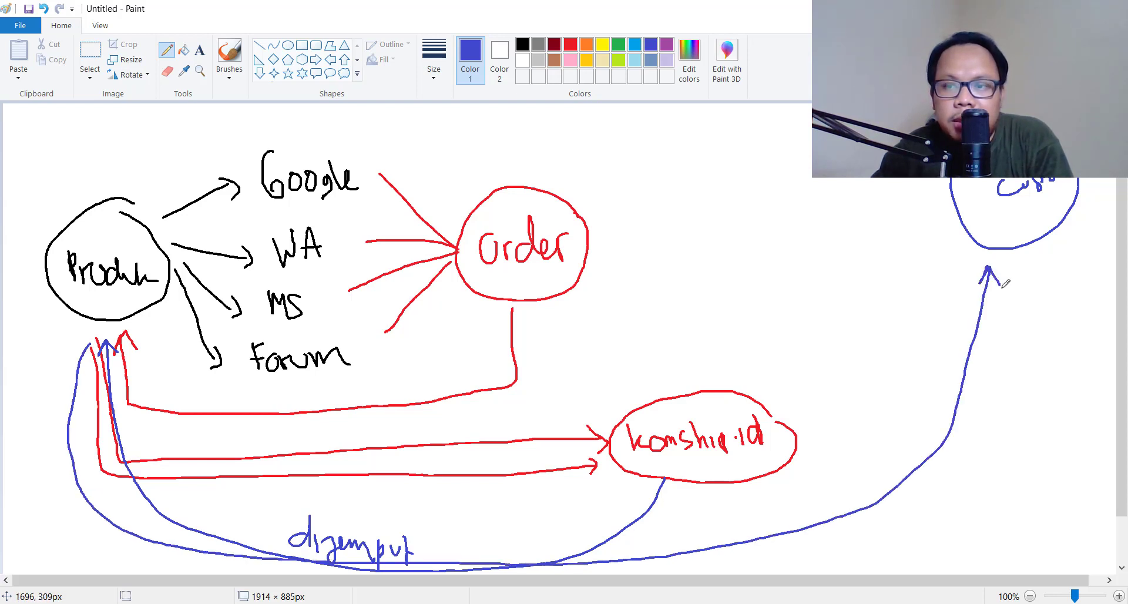
left_click_drag(819, 498, 816, 505)
left_click_drag(826, 484, 829, 505)
left_click_drag(845, 479, 899, 442)
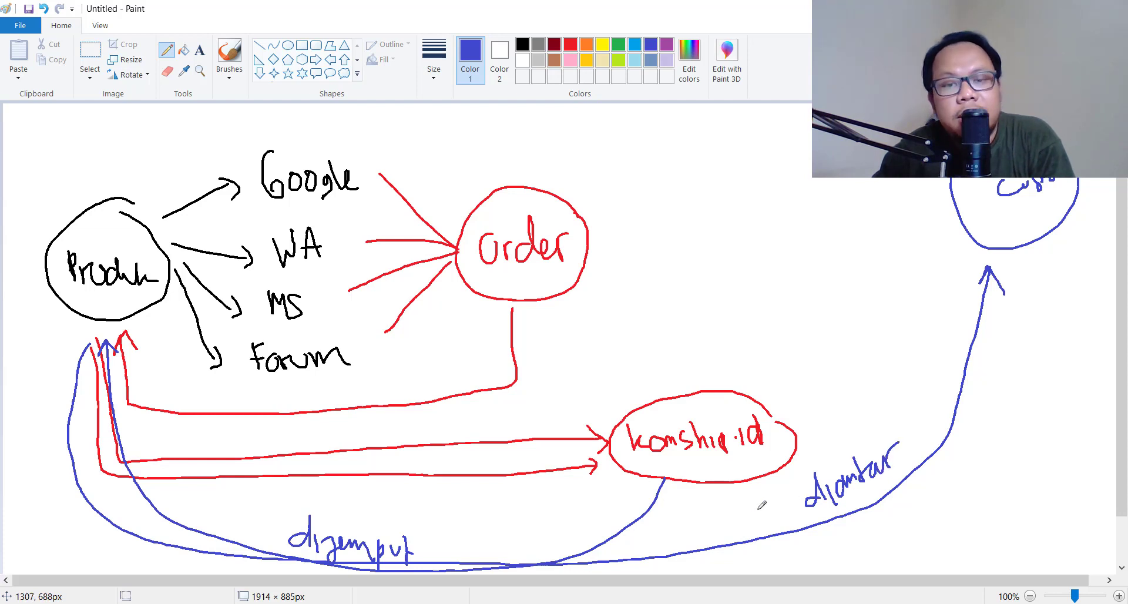
left_click_drag(609, 214, 641, 206)
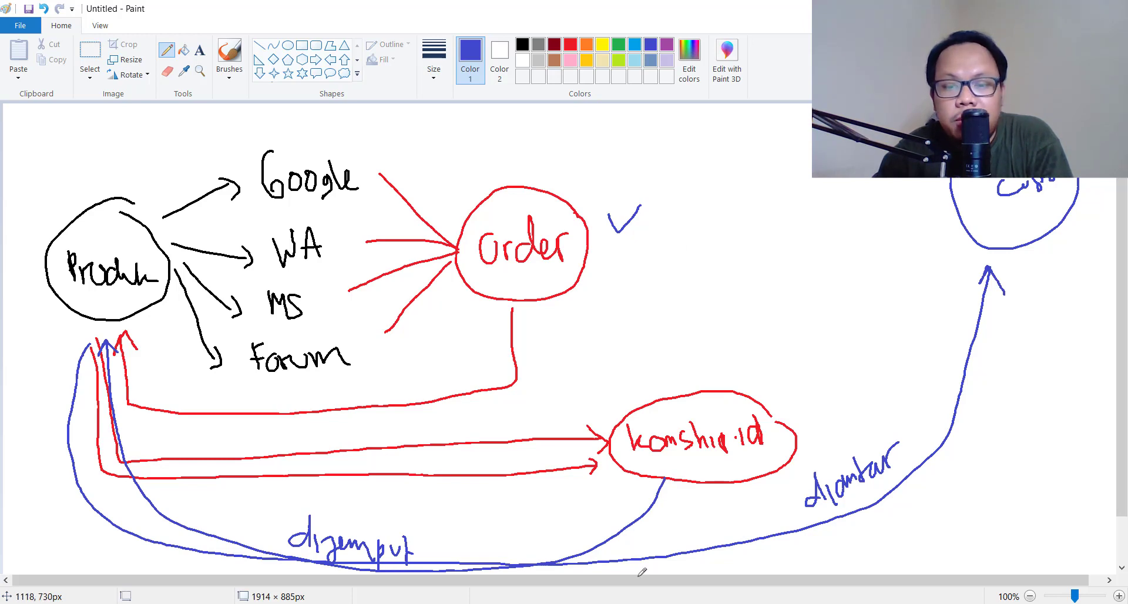
left_click(593, 603)
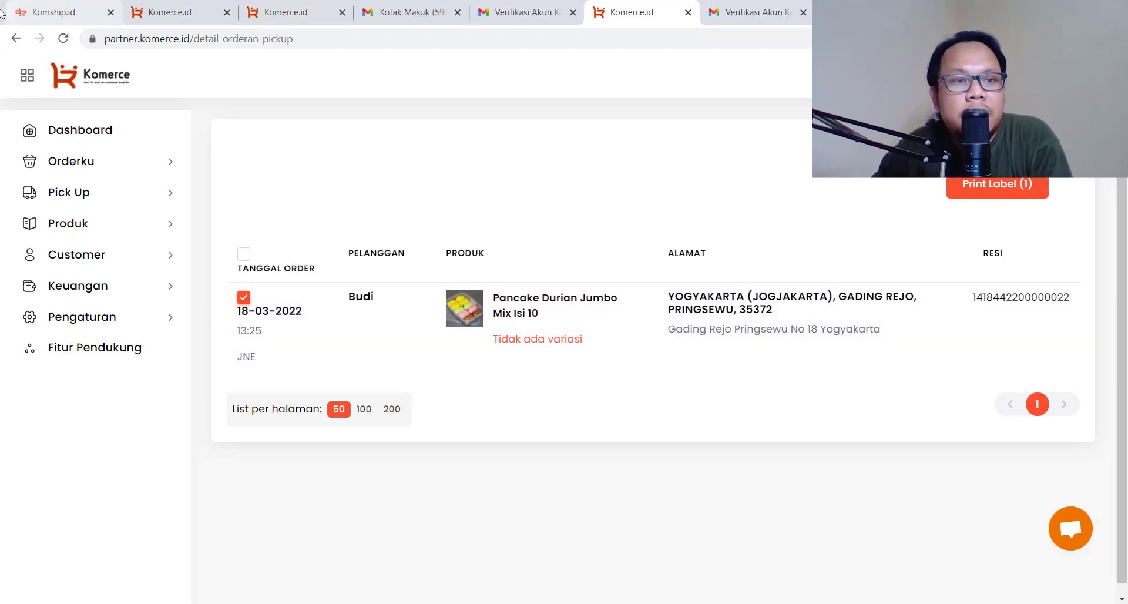
Switch to the Komship.id home tab, view its landing banner, and select the page URL
left_click(24, 11)
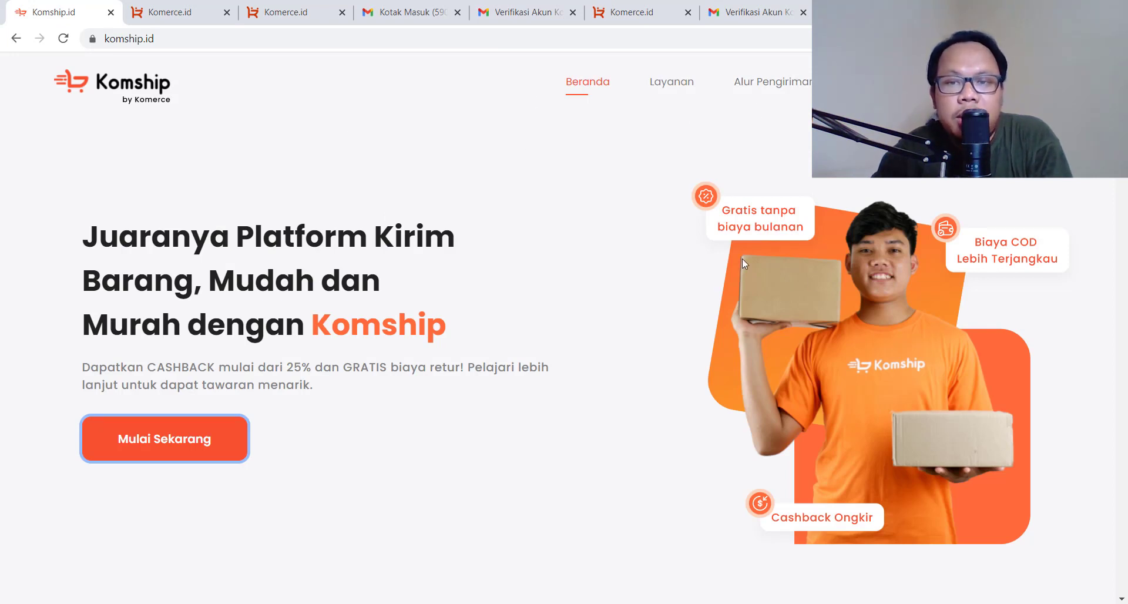
scroll(742, 262, "down", 2)
scroll(742, 262, "up", 2)
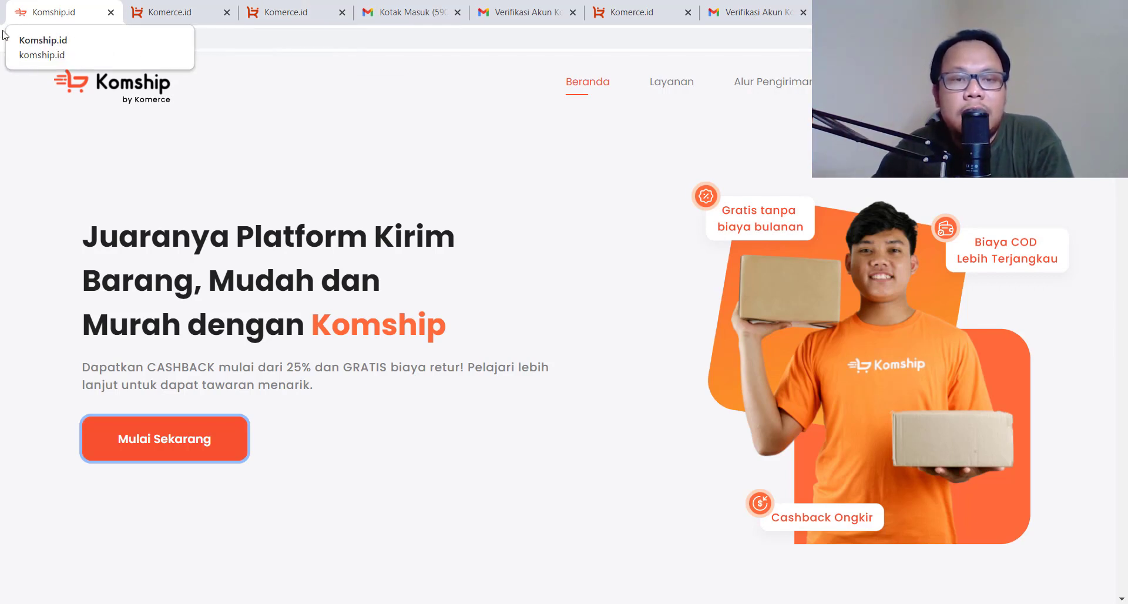
left_click(214, 39)
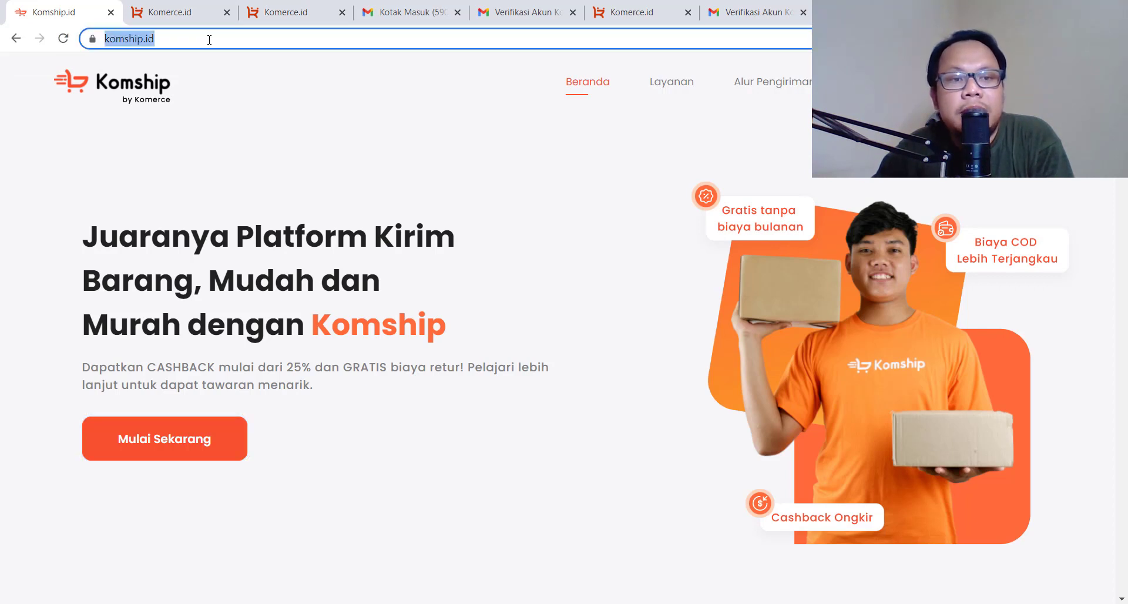
left_click(209, 40)
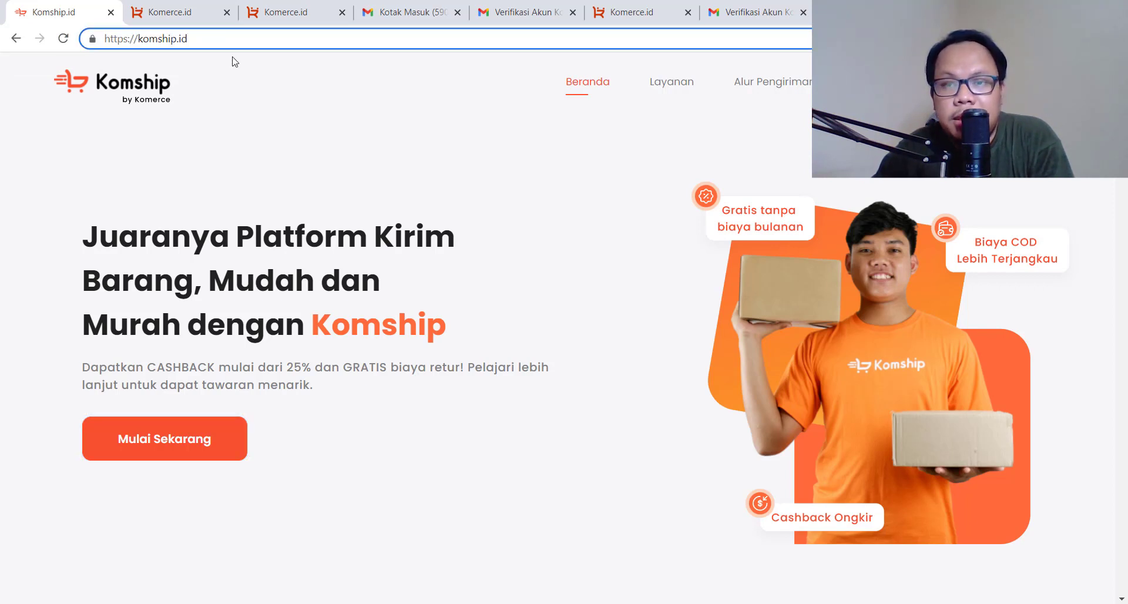